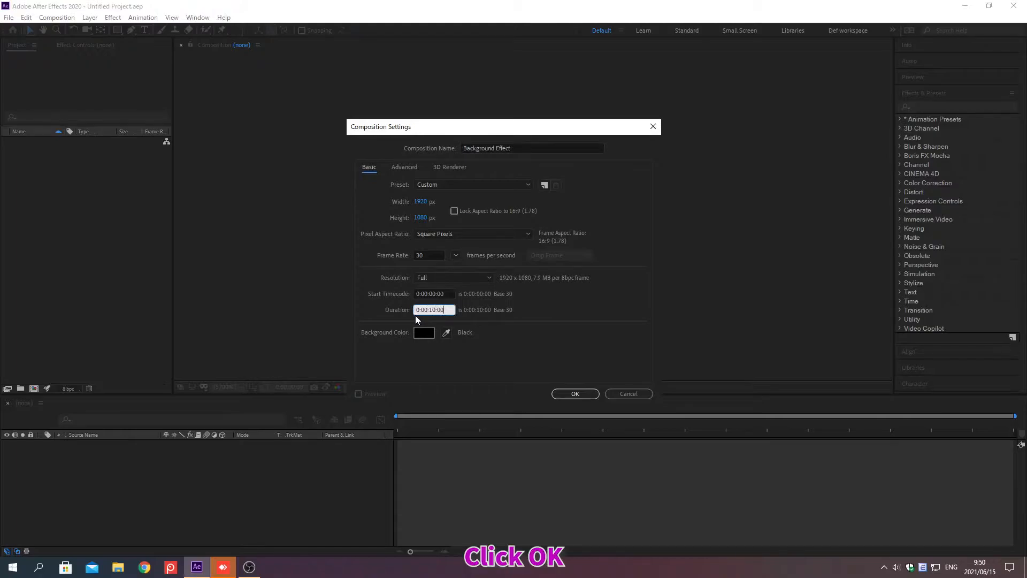
Create the 1920 x 1080, 30 fps, 10-second composition Background Effect and add a full-size pale cyan solid to it.
{"action": "left_click", "coordinate": [576, 394]}
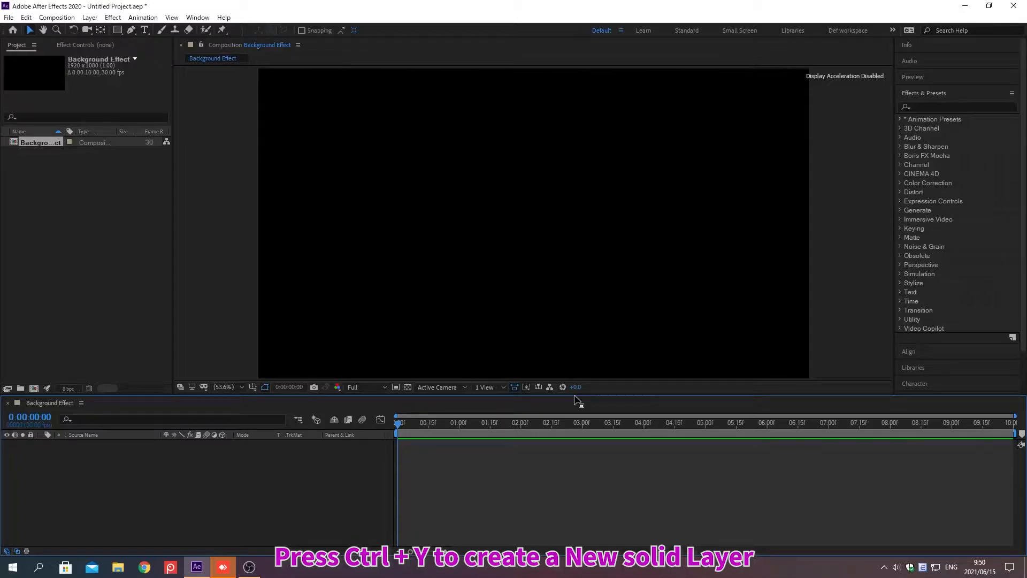
{"action": "key", "text": "ctrl+y"}
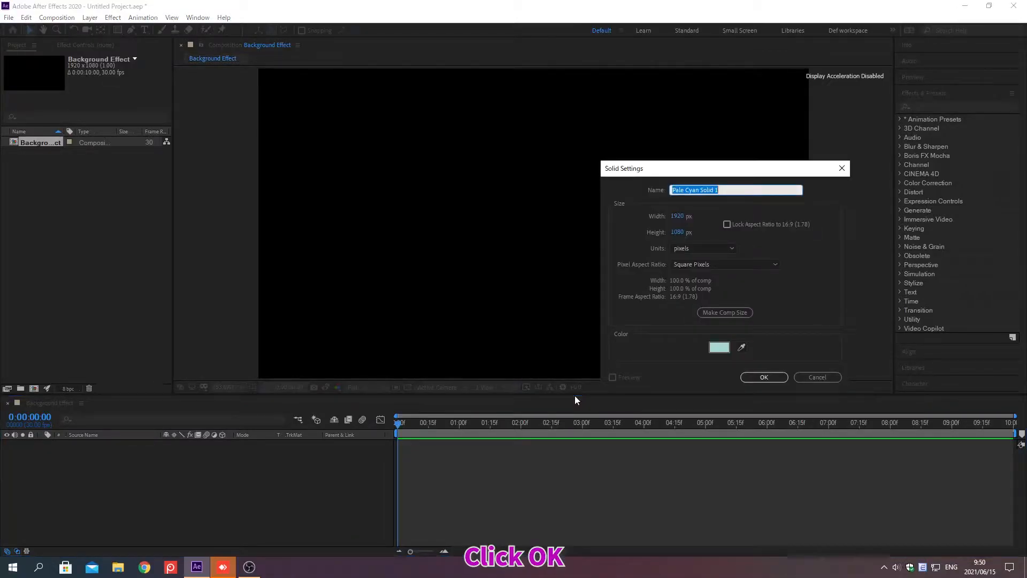
{"action": "left_click", "coordinate": [764, 377]}
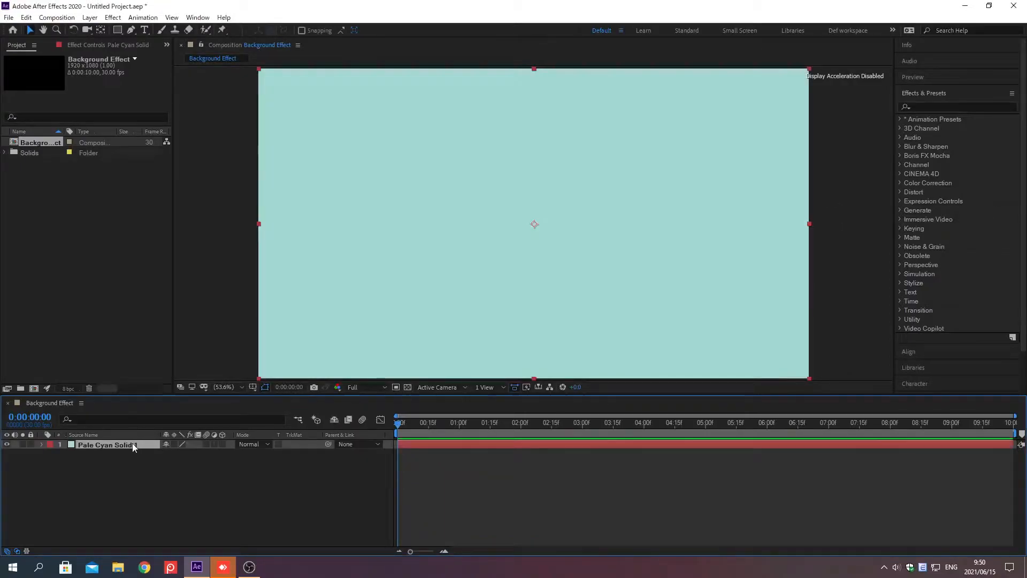
Rename the pale cyan solid layer as BG.
{"action": "key", "text": "Return"}
{"action": "type", "text": "BG"}
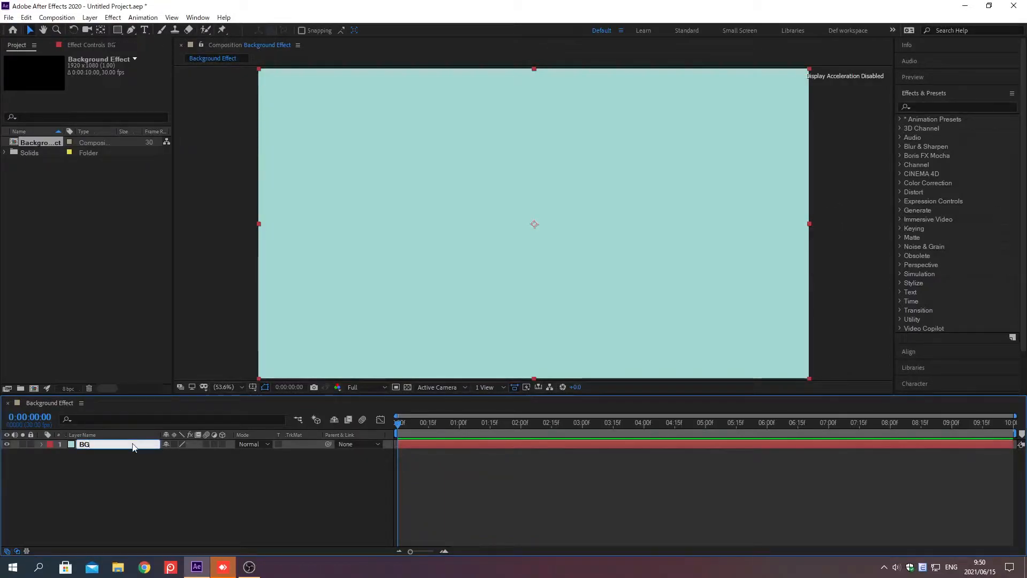
{"action": "key", "text": "Return"}
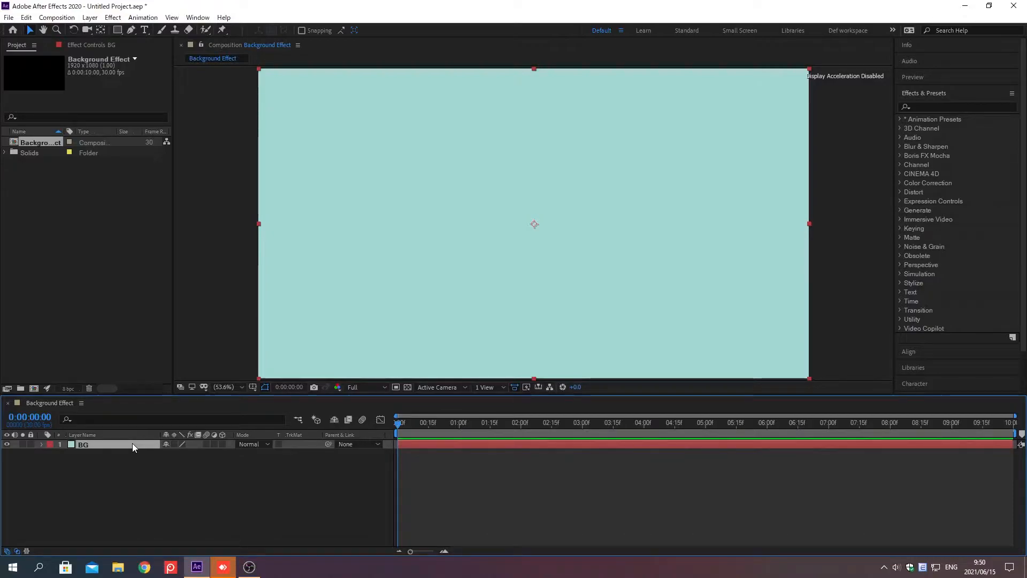
Find the Fractal Noise effect and apply it to the BG layer.
{"action": "left_click", "coordinate": [924, 106]}
{"action": "type", "text": "F"}
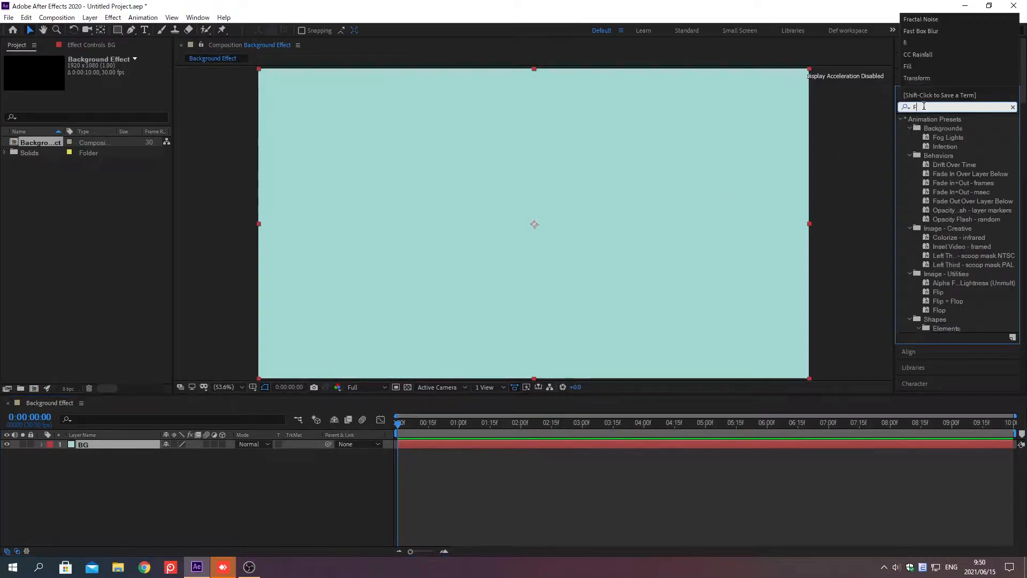
{"action": "type", "text": "ractal Noise"}
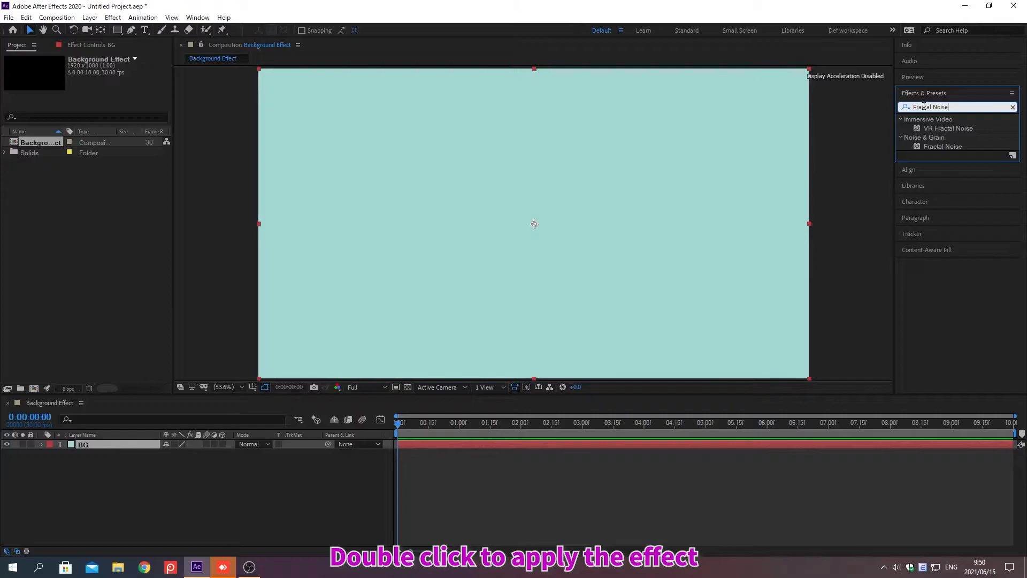
{"action": "double_click", "coordinate": [936, 146]}
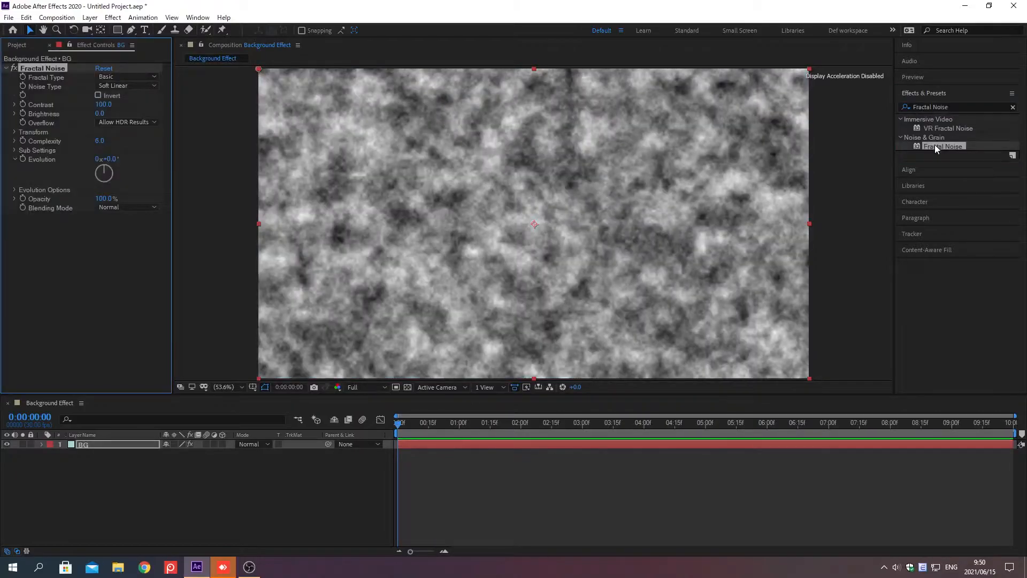
{"action": "left_click", "coordinate": [925, 93]}
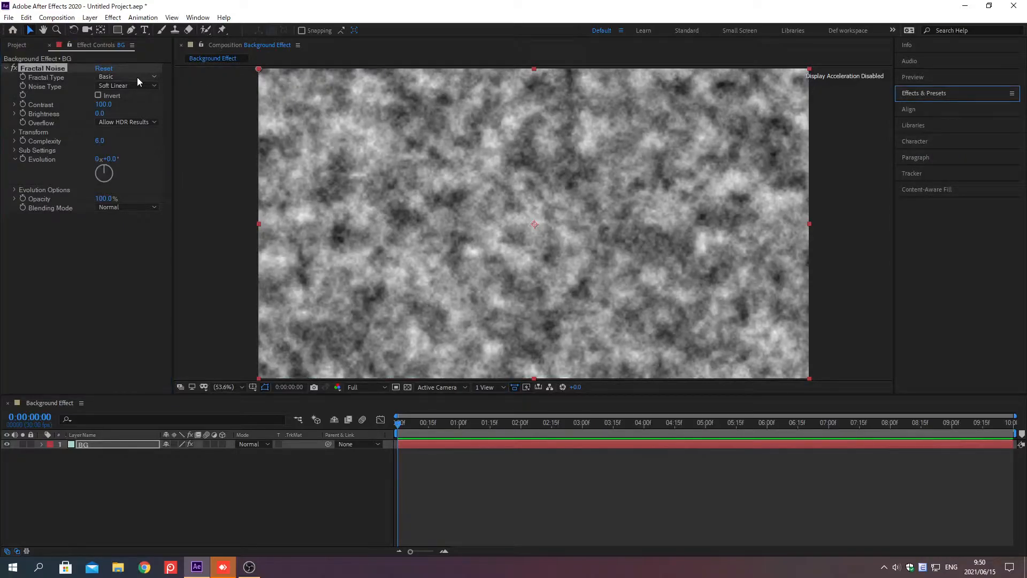
Set the Fractal Noise effect's Fractal Type to Dynamic and its Noise Type to Linear.
{"action": "left_click", "coordinate": [137, 78]}
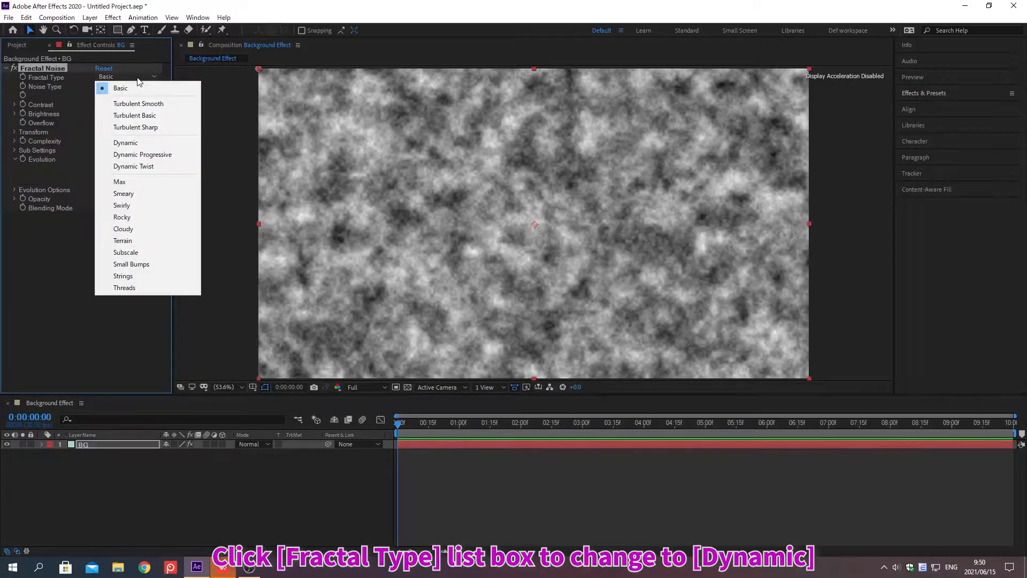
{"action": "left_click", "coordinate": [127, 143]}
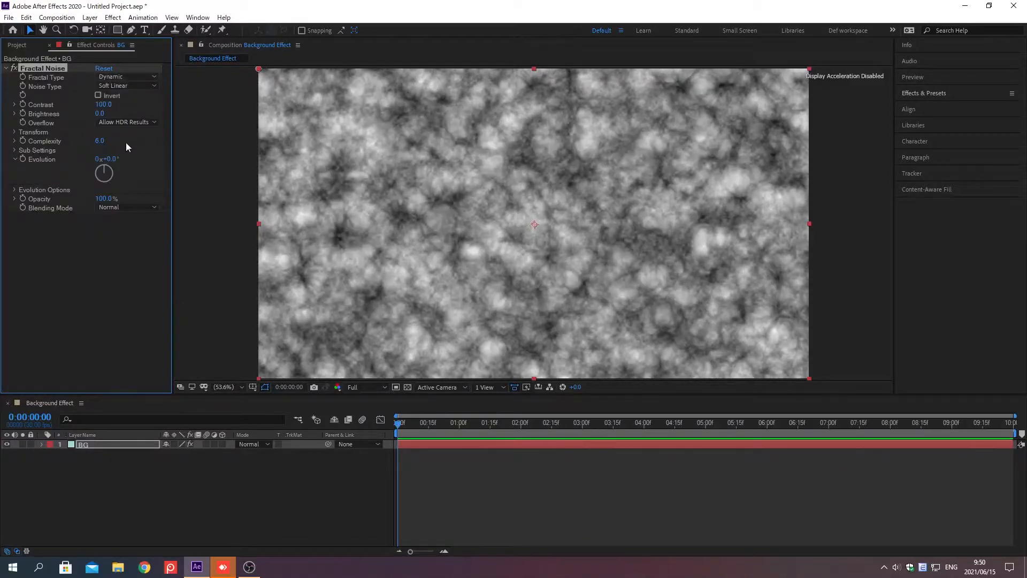
{"action": "left_click", "coordinate": [138, 87]}
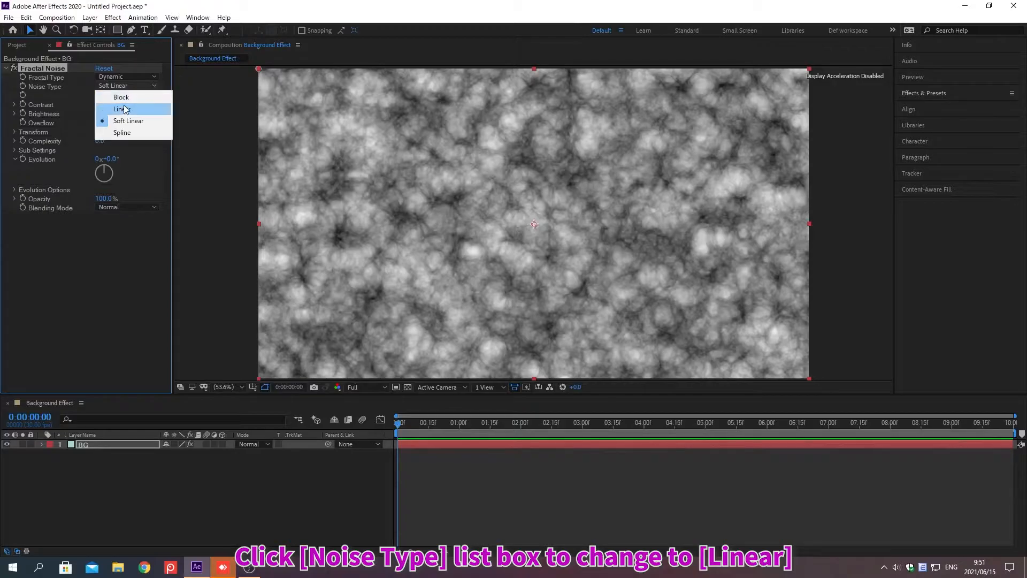
{"action": "left_click", "coordinate": [122, 108]}
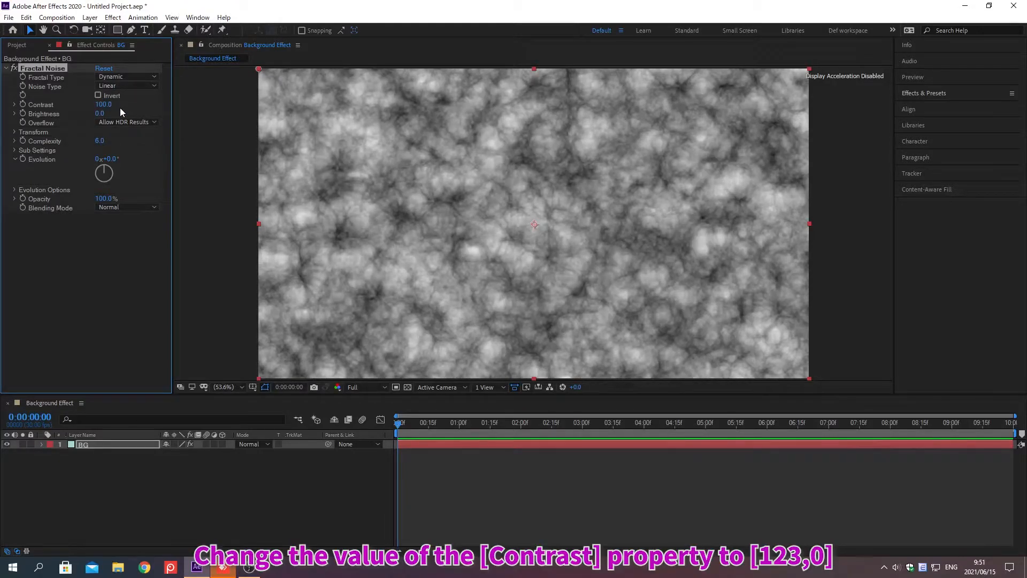
Set the Fractal Noise Contrast to 123 and Brightness to -7.
{"action": "left_click", "coordinate": [101, 105]}
{"action": "type", "text": "123"}
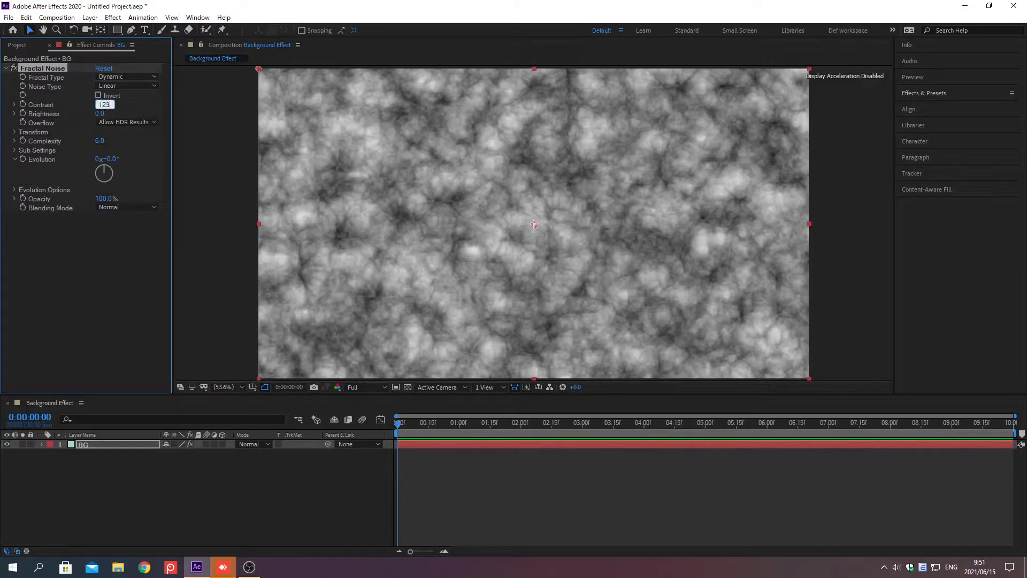
{"action": "key", "text": "Return"}
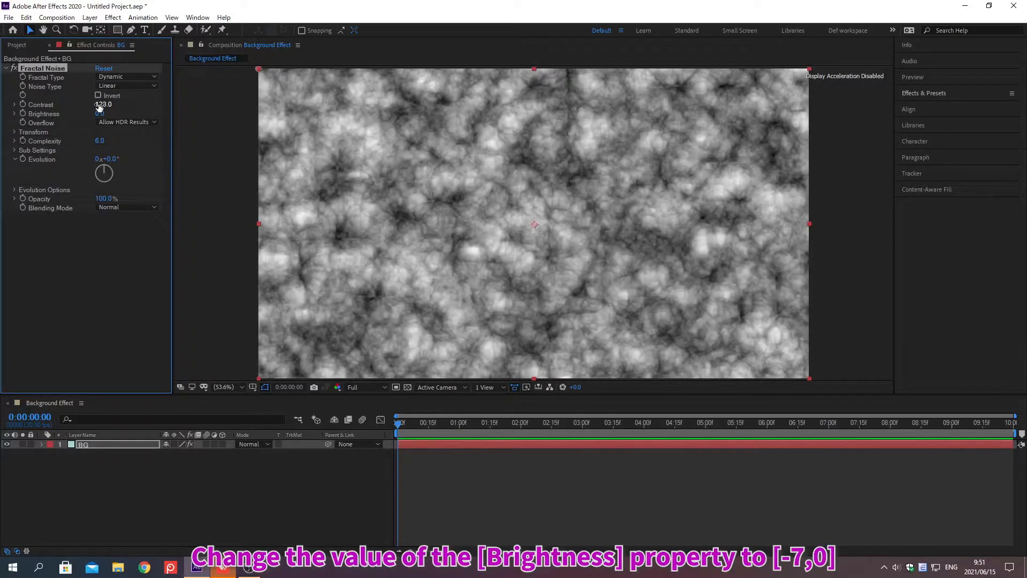
{"action": "left_click", "coordinate": [100, 112]}
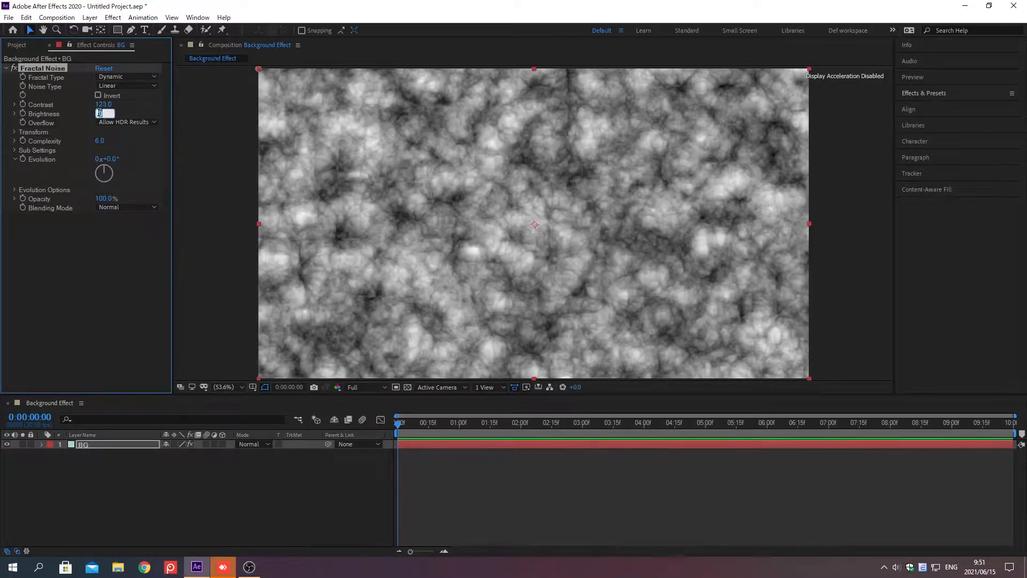
{"action": "type", "text": "-7"}
{"action": "key", "text": "Return"}
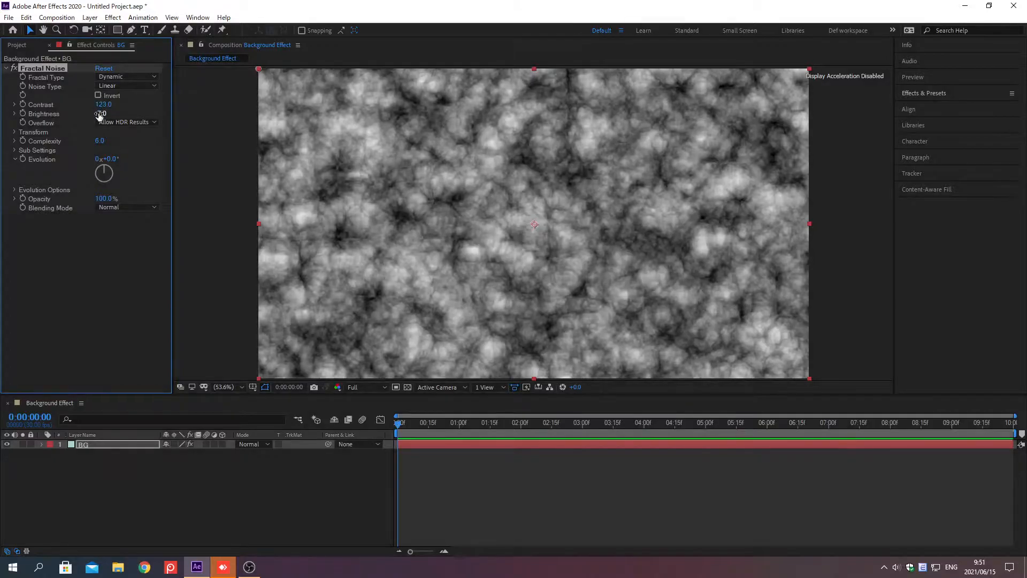
Set the Fractal Noise Complexity to 4 and its Transform Scale to 150.
{"action": "left_click", "coordinate": [99, 140]}
{"action": "type", "text": "4"}
{"action": "key", "text": "Return"}
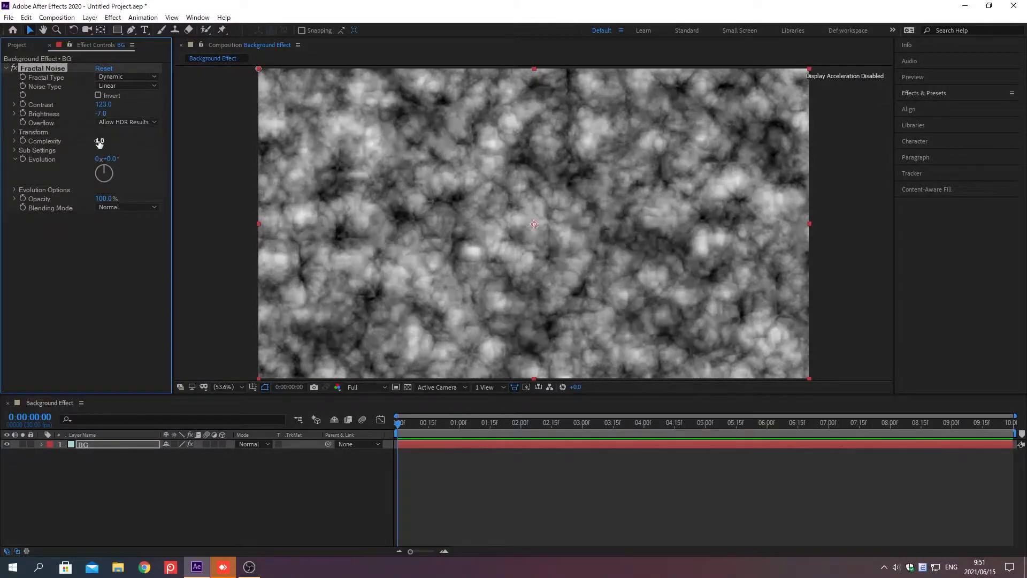
{"action": "left_click", "coordinate": [15, 132]}
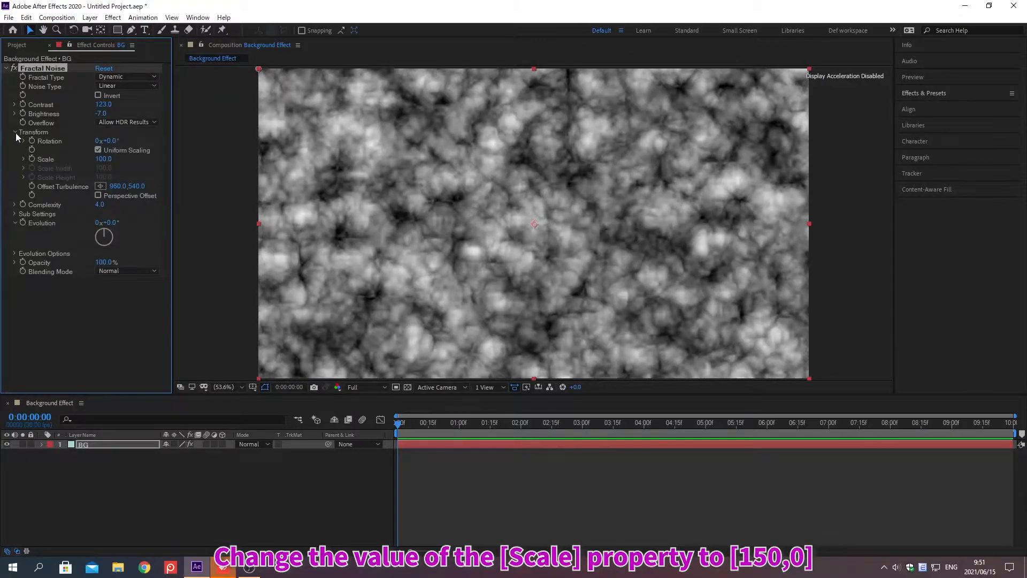
{"action": "left_click", "coordinate": [103, 159]}
{"action": "type", "text": "150"}
{"action": "key", "text": "Return"}
Create starting keyframes for Offset Turbulence and Evolution at time 0:00:00:00.
{"action": "key", "text": "alt+shift+j"}
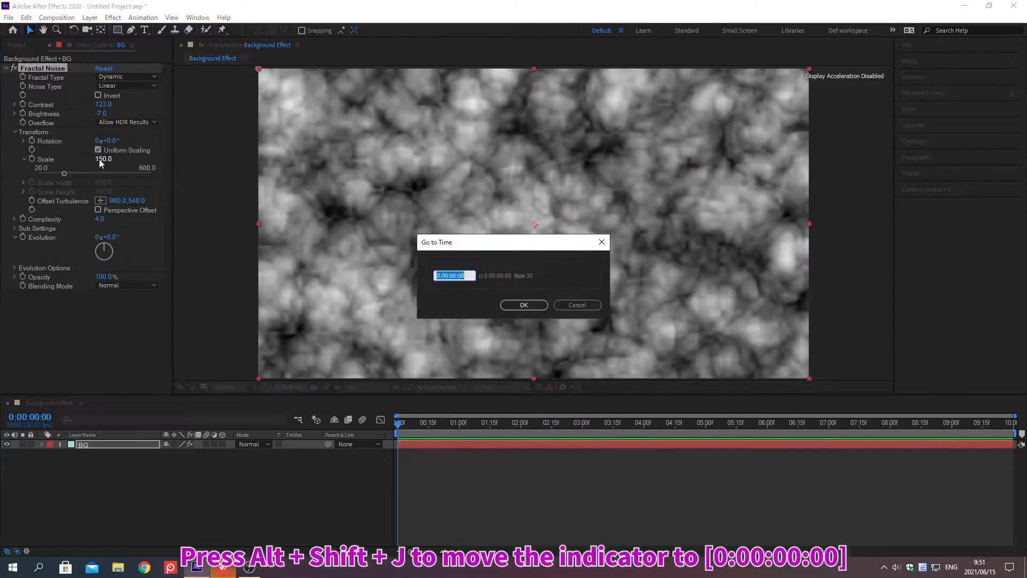
{"action": "type", "text": "0:00:00:0"}
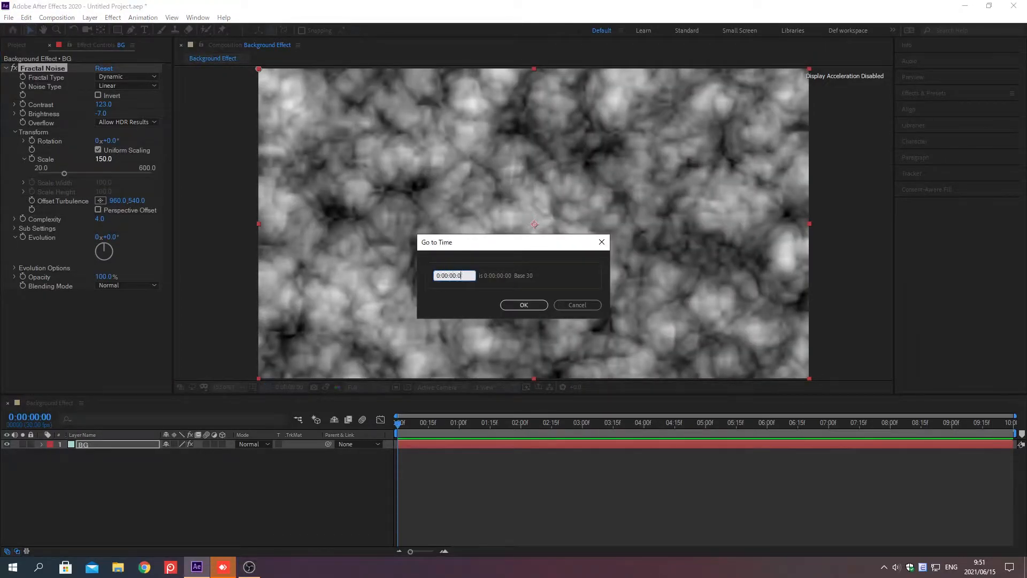
{"action": "type", "text": "0"}
{"action": "key", "text": "Return"}
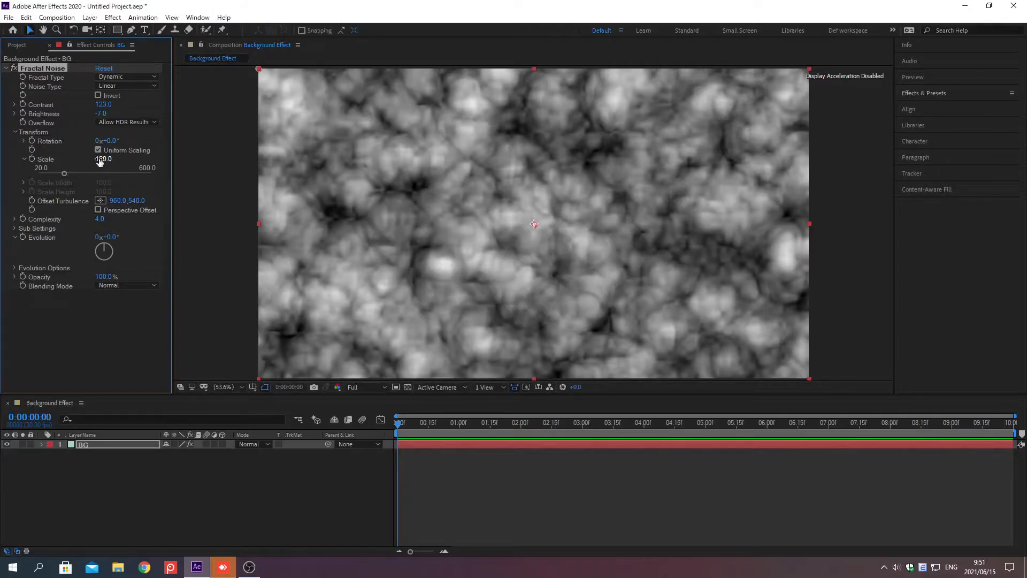
{"action": "left_click", "coordinate": [31, 201]}
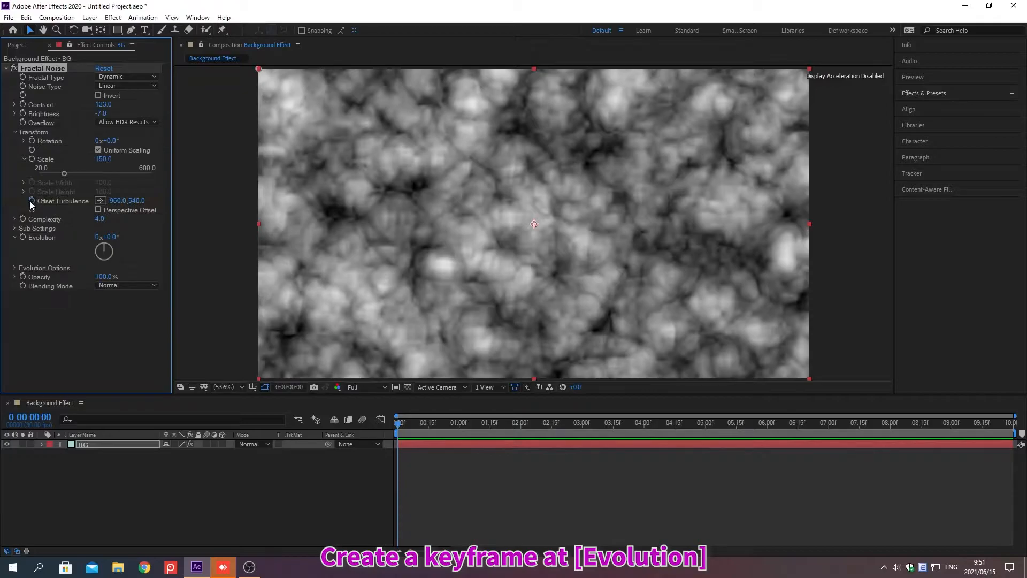
{"action": "left_click", "coordinate": [22, 237]}
At time 0:00:05:00, keyframe the Offset Turbulence horizontal value to 1200 and Evolution to 220 degrees.
{"action": "key", "text": "alt+shift+j"}
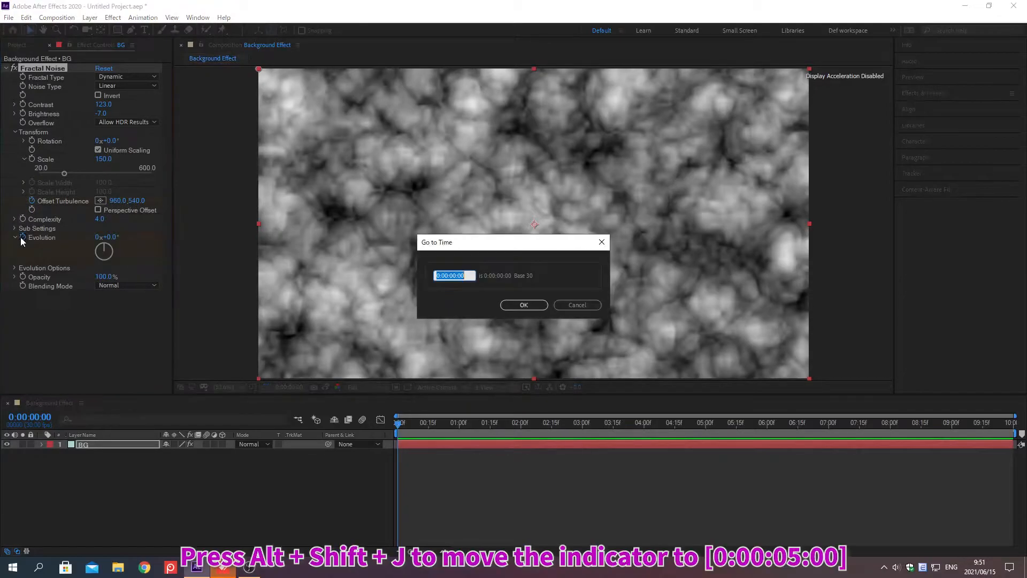
{"action": "type", "text": "0:00:05:00"}
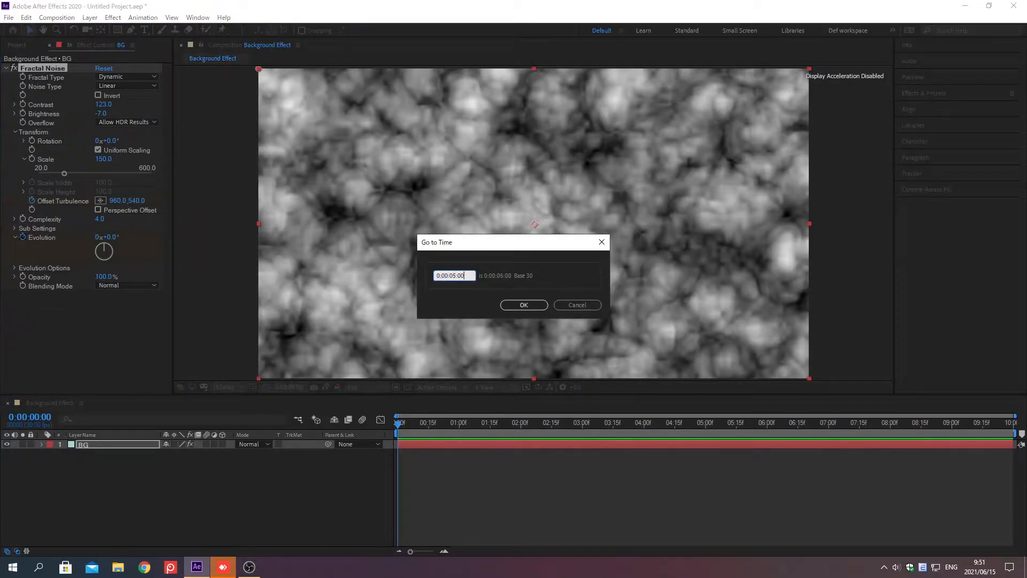
{"action": "key", "text": "Return"}
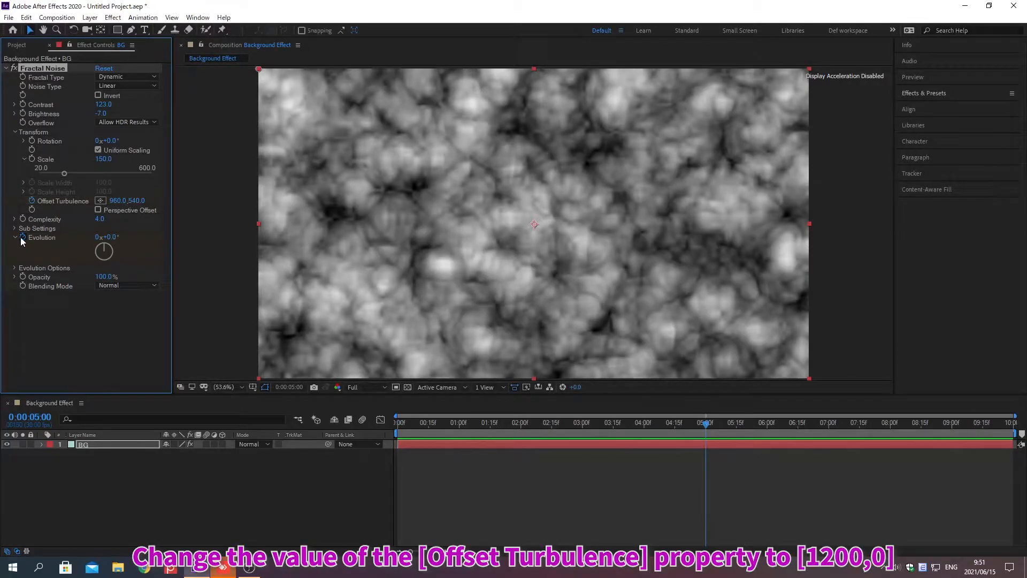
{"action": "left_click", "coordinate": [118, 200]}
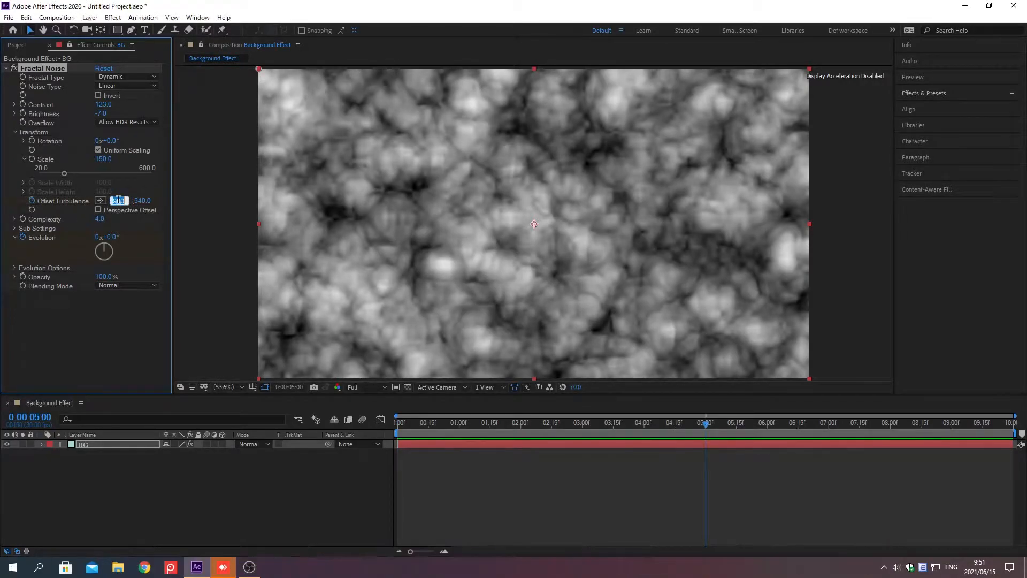
{"action": "type", "text": "1200"}
{"action": "key", "text": "Return"}
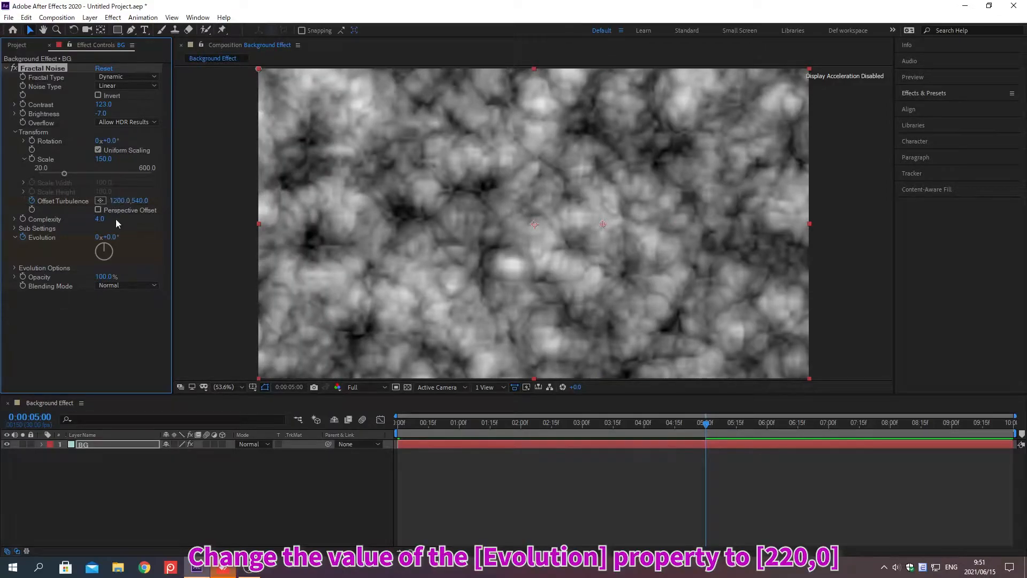
{"action": "left_click", "coordinate": [113, 237]}
{"action": "type", "text": "220"}
{"action": "key", "text": "Return"}
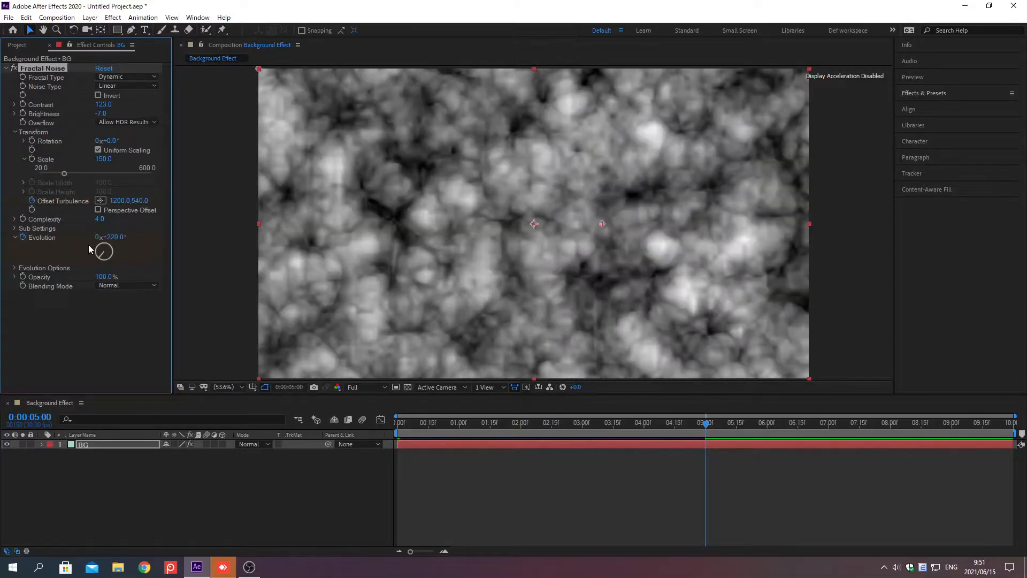
Set the Random Seed in the Fractal Noise Evolution Options to 20.
{"action": "left_click", "coordinate": [14, 268]}
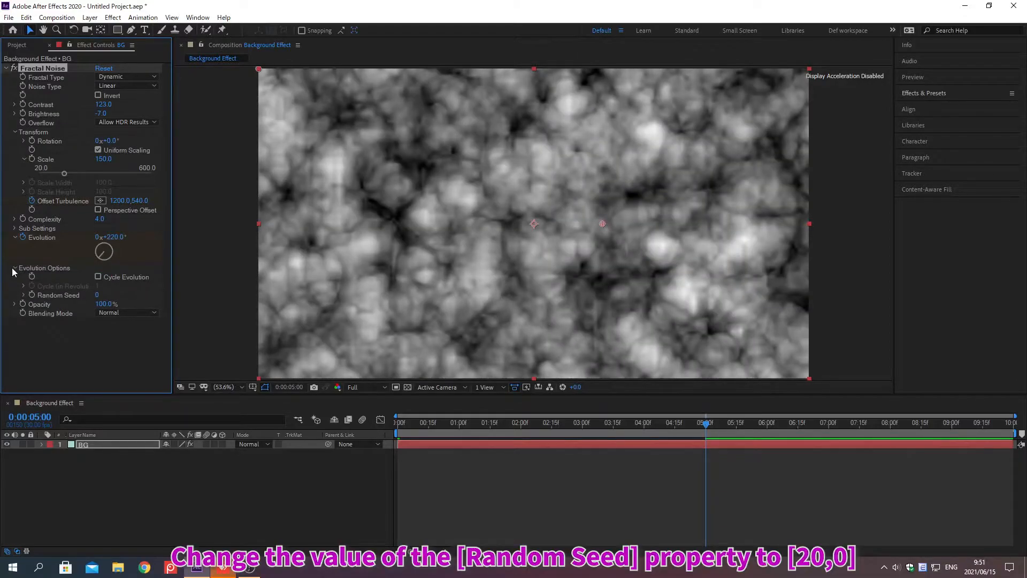
{"action": "left_click", "coordinate": [97, 294]}
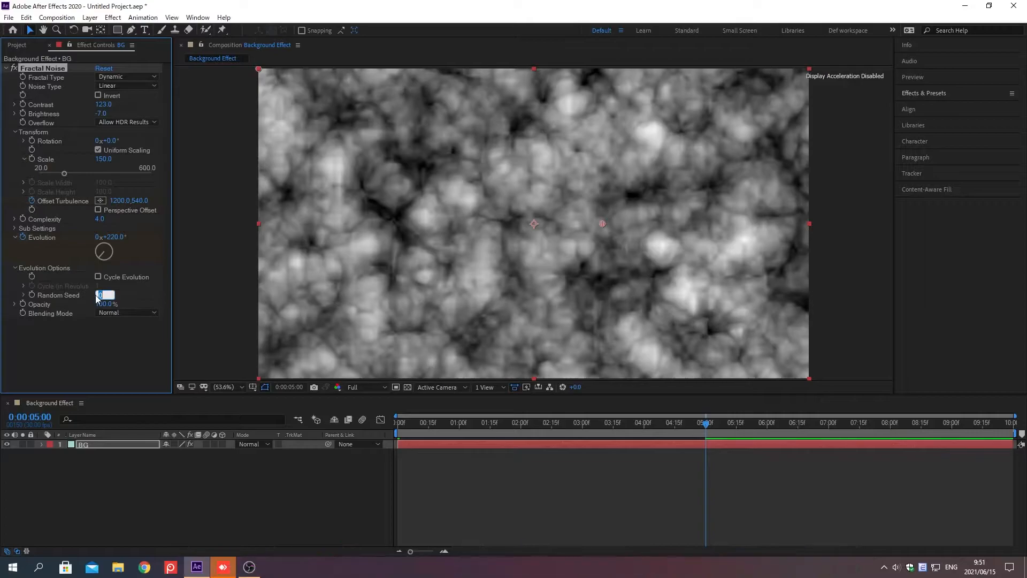
{"action": "type", "text": "20"}
{"action": "key", "text": "Return"}
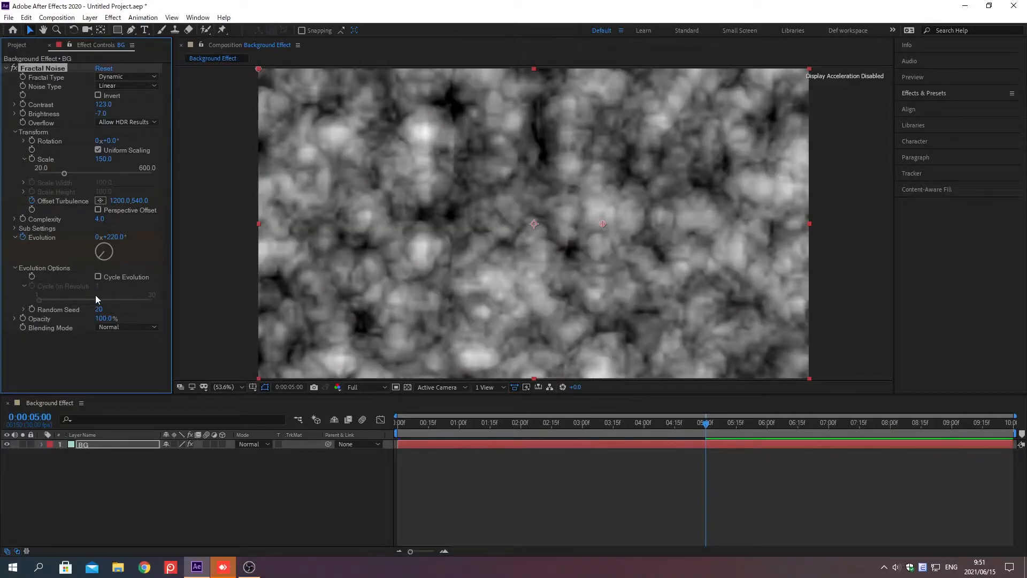
Reveal the BG layer's keyframes, select all those of Offset Turbulence and Evolution, and apply Easy Ease to them.
{"action": "left_click", "coordinate": [133, 444]}
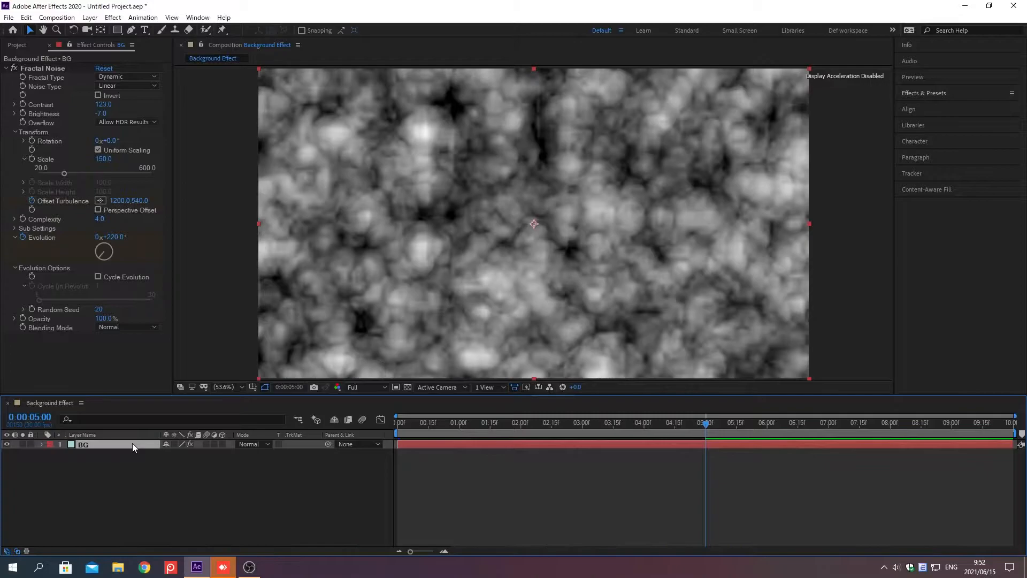
{"action": "key", "text": "u"}
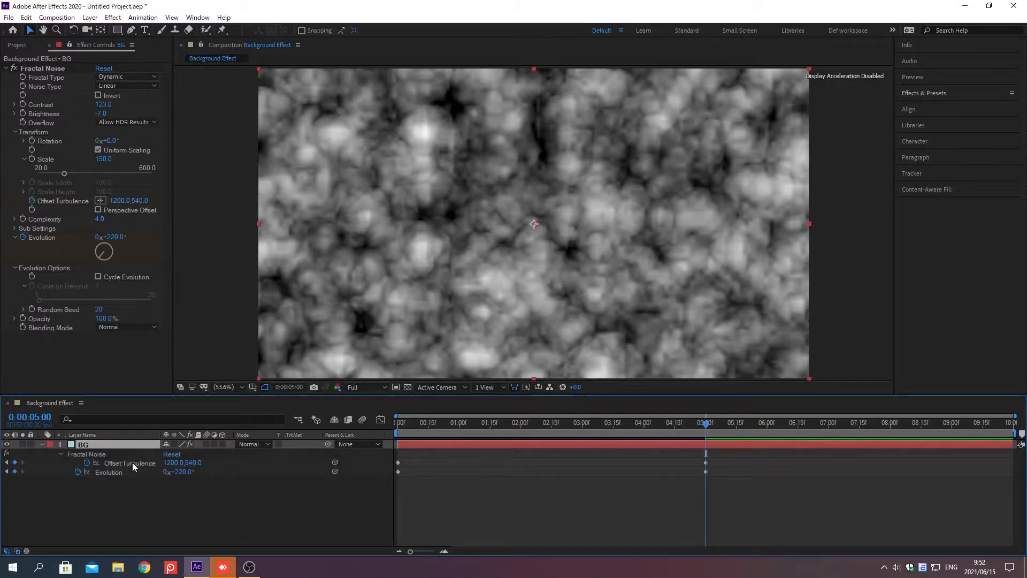
{"action": "left_click", "coordinate": [133, 462]}
{"action": "left_click", "coordinate": [133, 472], "text": "shift"}
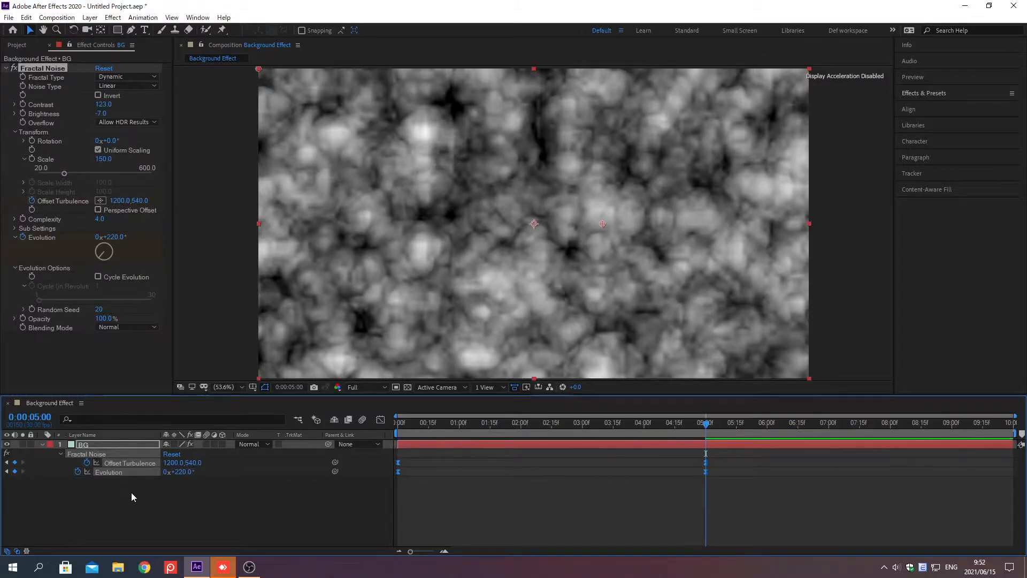
Add the expression time*150 to the Evolution property of the BG layer's Fractal Noise effect.
{"action": "left_click", "coordinate": [131, 493]}
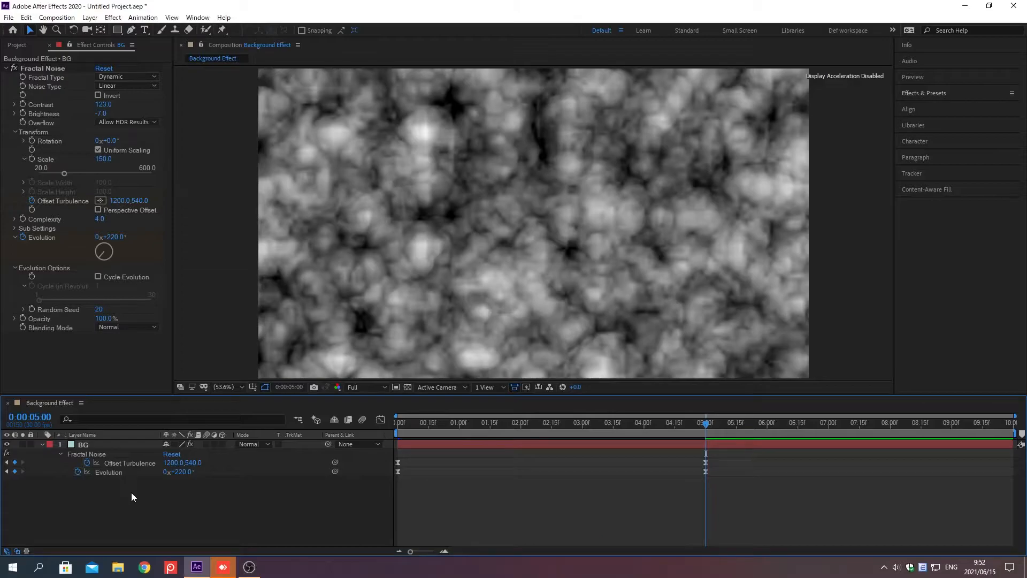
{"action": "left_click", "coordinate": [22, 238], "text": "alt"}
{"action": "type", "text": "time*150"}
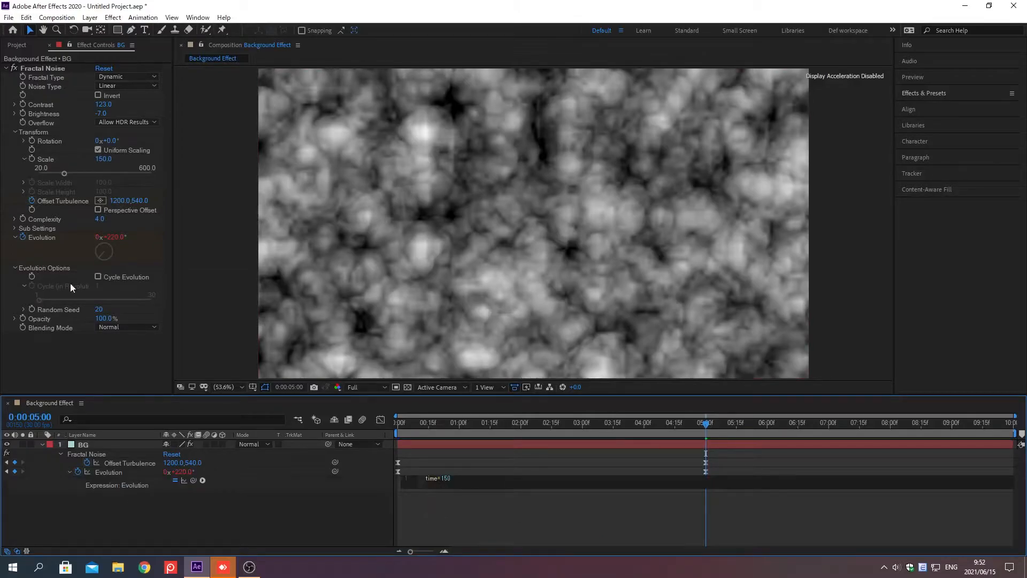
{"action": "left_click", "coordinate": [298, 492]}
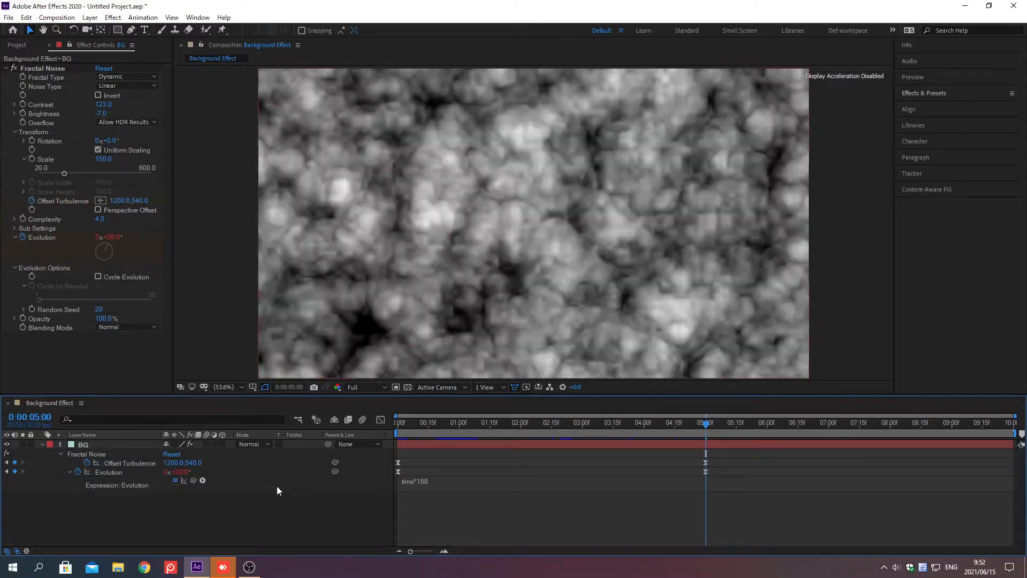
Find the Tritone effect and apply it to the BG layer.
{"action": "left_click", "coordinate": [133, 446]}
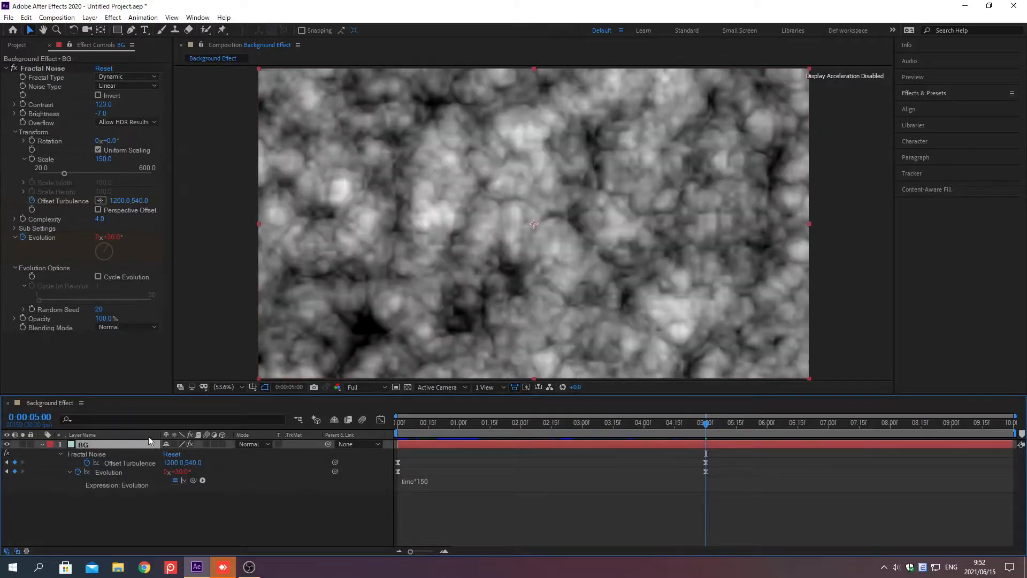
{"action": "left_click", "coordinate": [924, 92]}
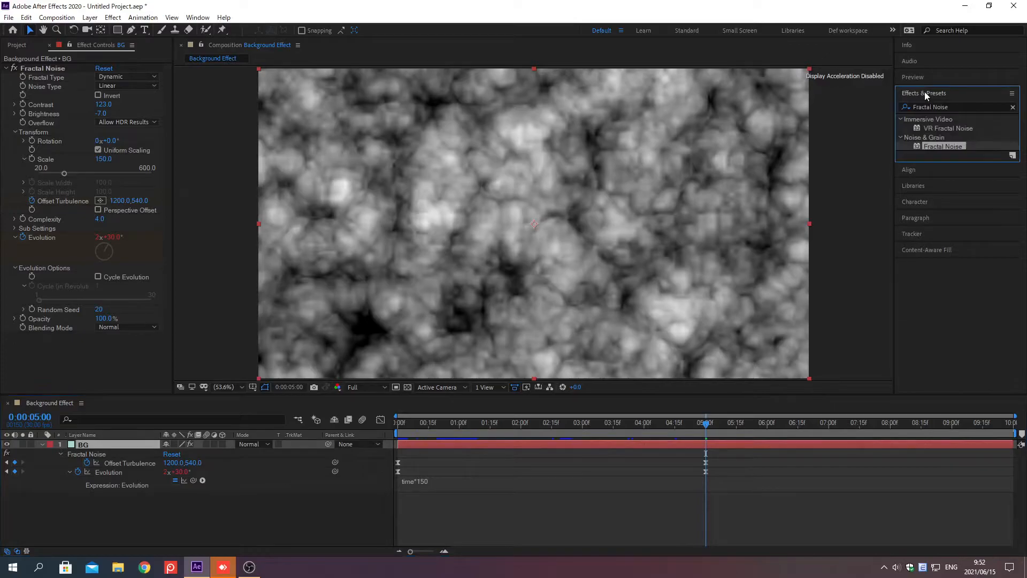
{"action": "left_click", "coordinate": [1013, 107]}
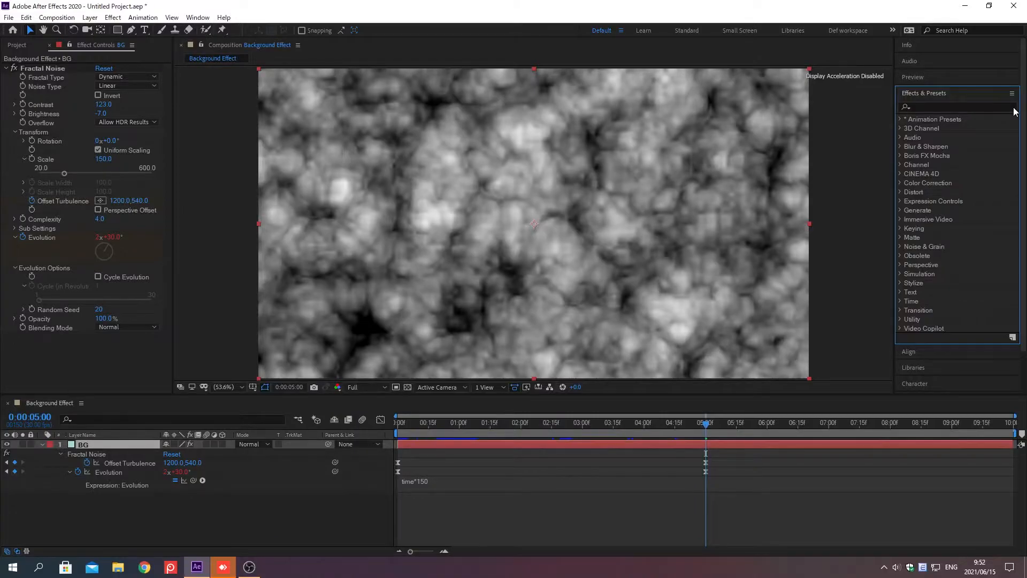
{"action": "left_click", "coordinate": [924, 106]}
{"action": "type", "text": "Tritone"}
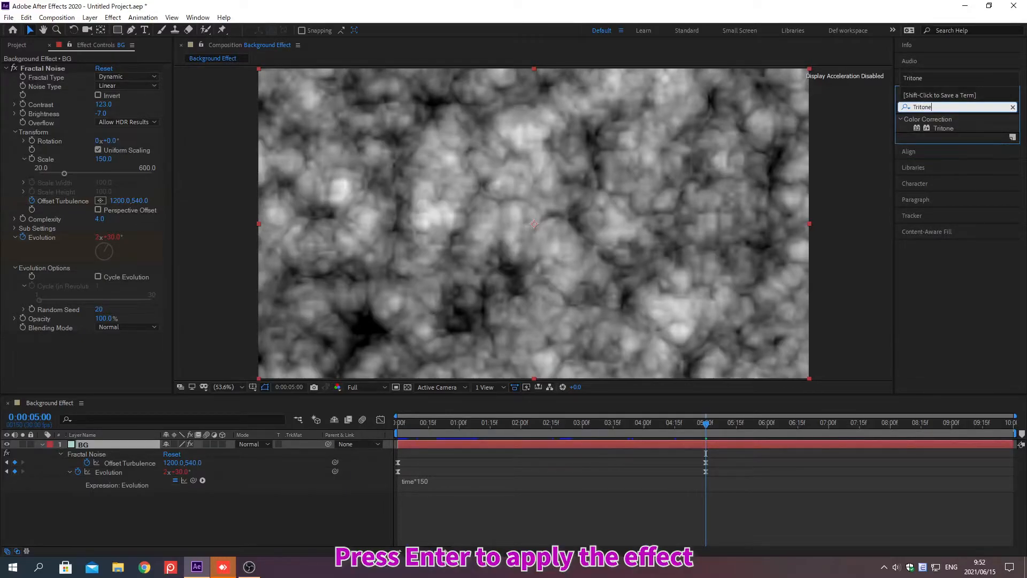
{"action": "key", "text": "Return"}
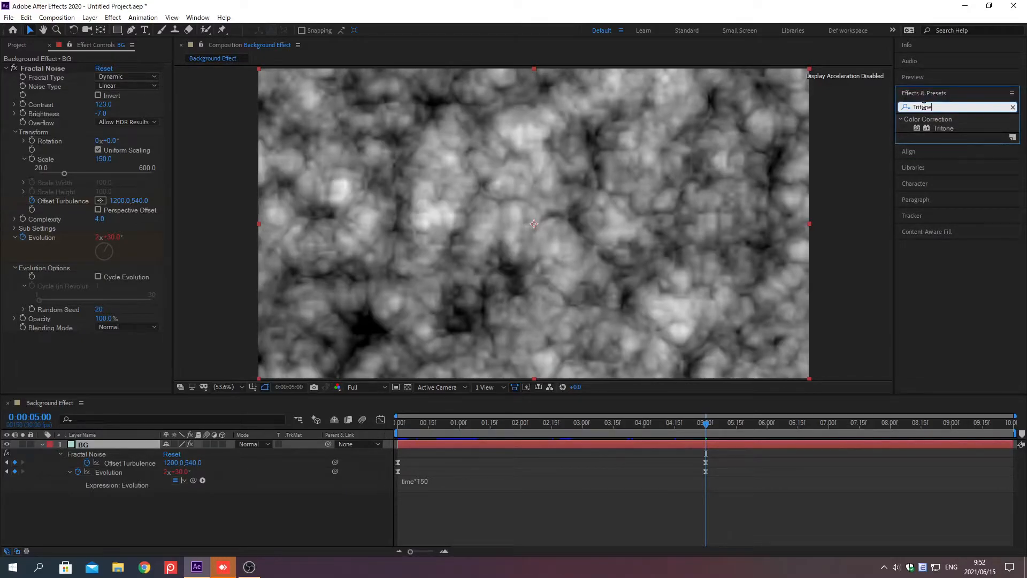
{"action": "key", "text": "Return"}
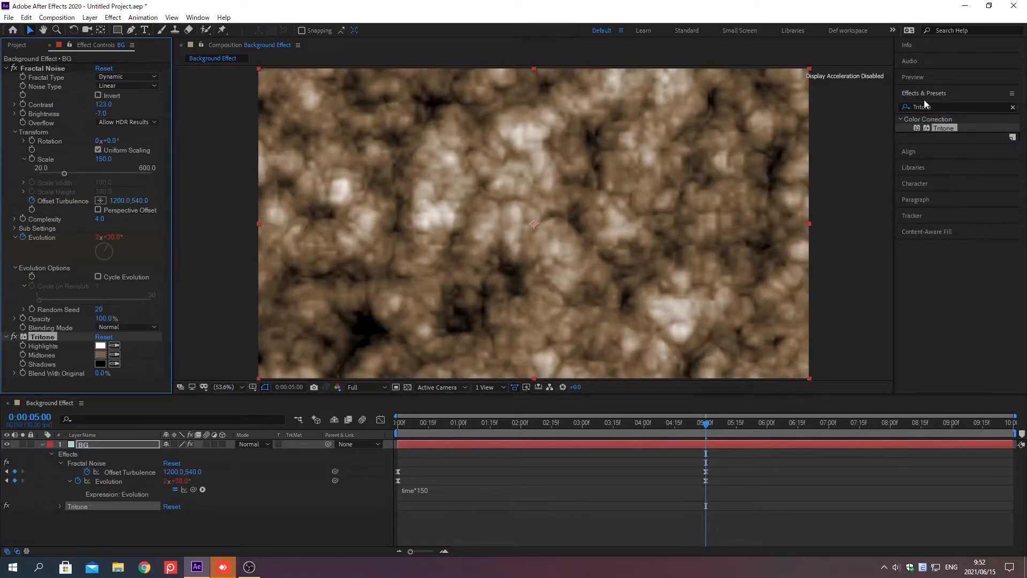
{"action": "left_click", "coordinate": [924, 92]}
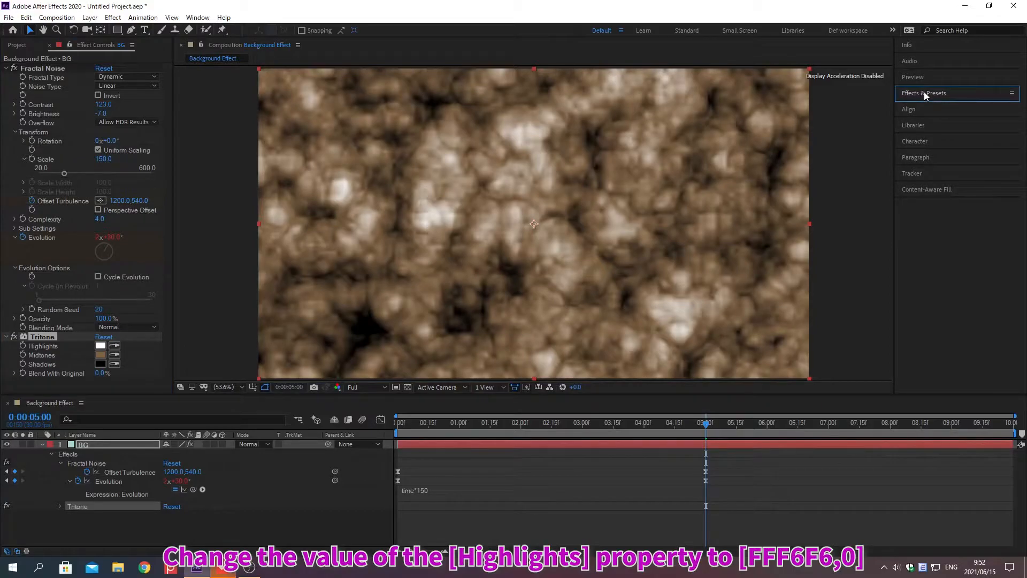
Set the Highlights colour of the Tritone effect to FFF6F6.
{"action": "left_click", "coordinate": [100, 345]}
{"action": "type", "text": "FFF6F6"}
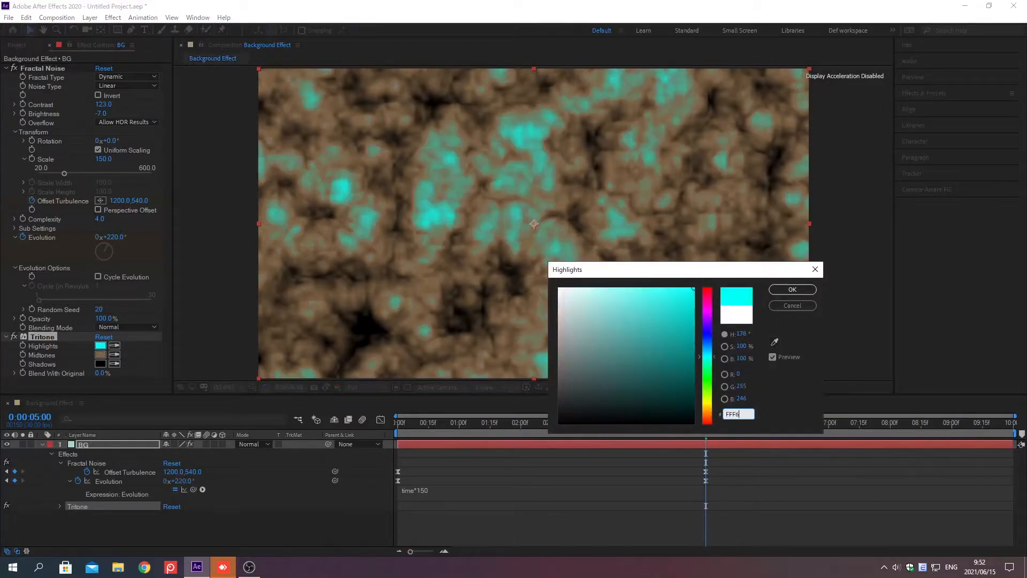
{"action": "key", "text": "Return"}
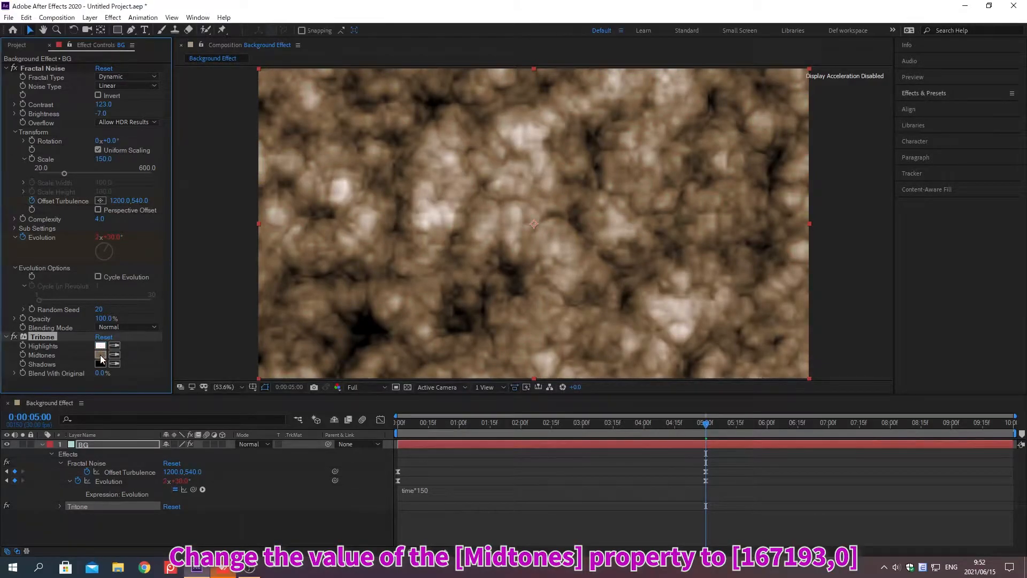
Set the Tritone effect's Midtones colour to 167193 and its Shadows colour to 194897.
{"action": "left_click", "coordinate": [101, 356]}
{"action": "type", "text": "167299"}
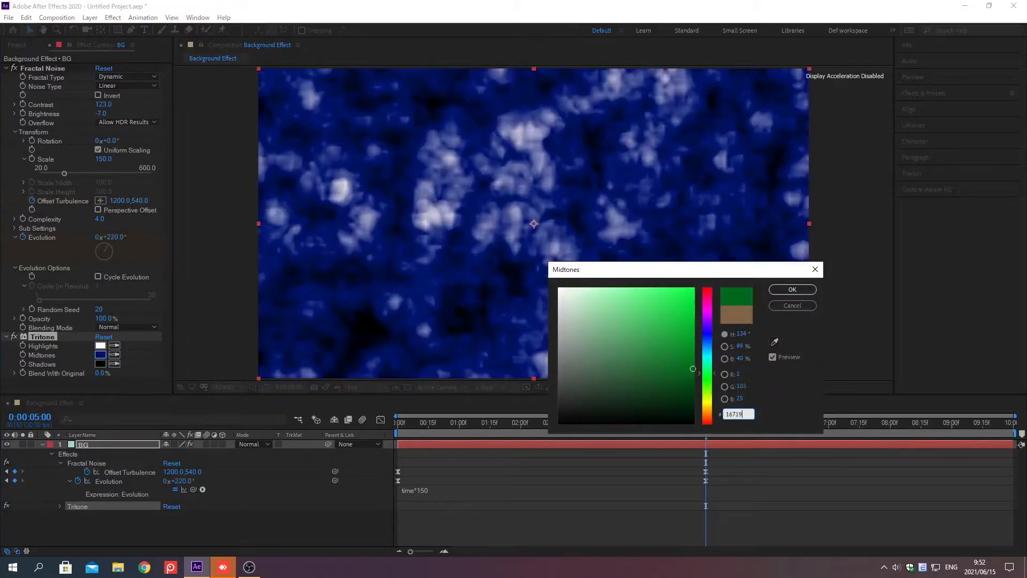
{"action": "key", "text": "Return"}
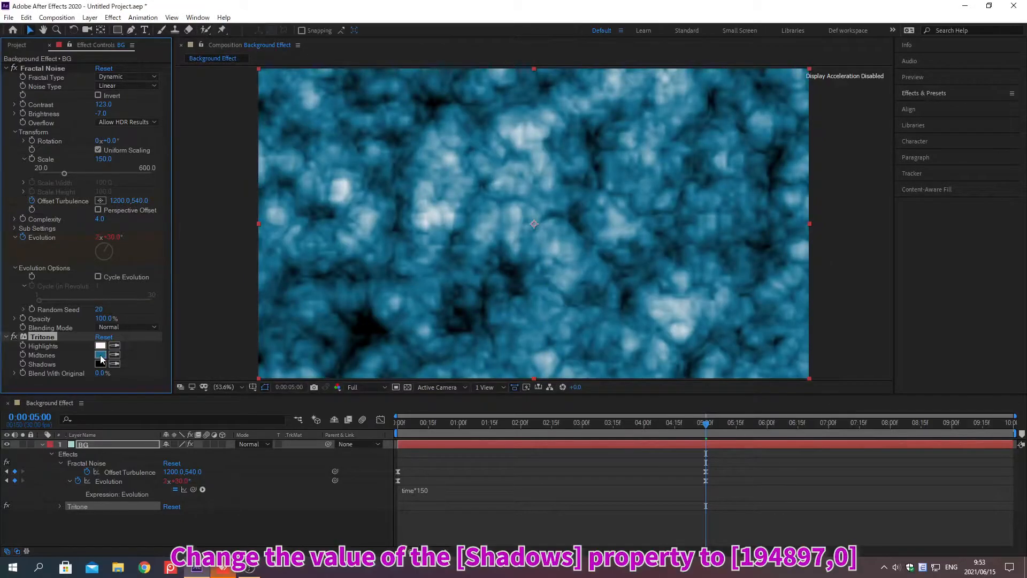
{"action": "left_click", "coordinate": [100, 364]}
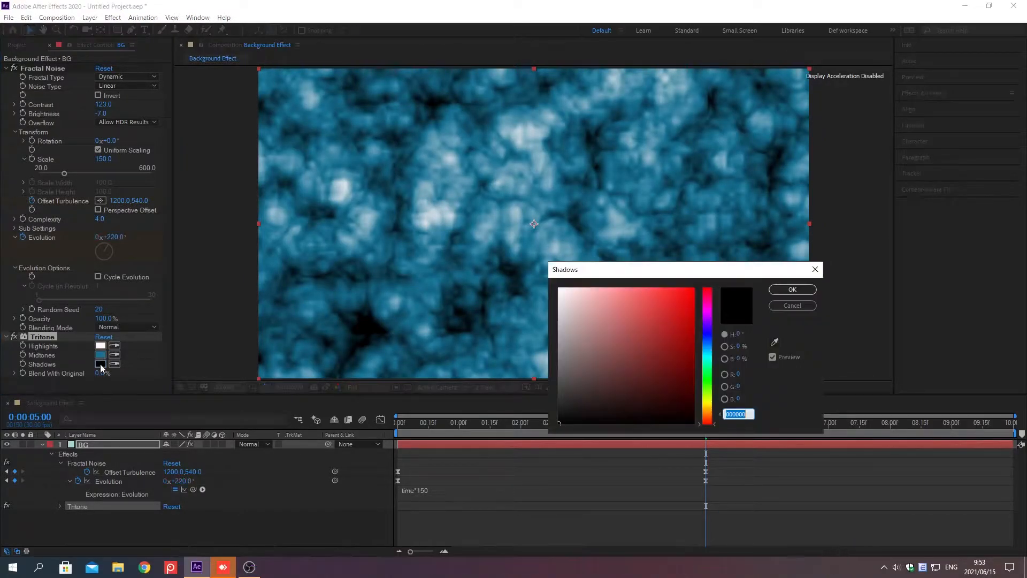
{"action": "type", "text": "194899"}
{"action": "key", "text": "Return"}
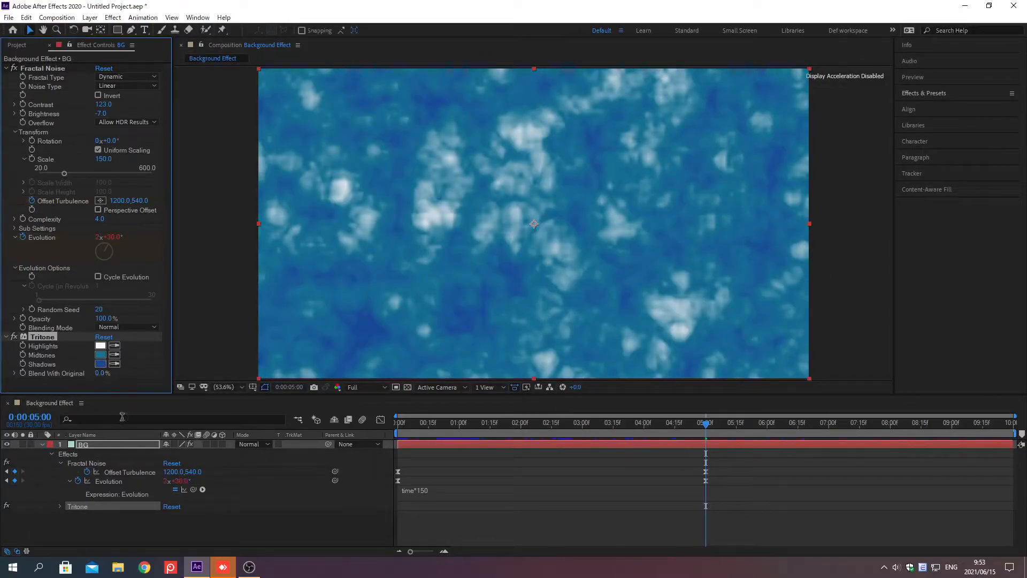
Pre-compose the BG layer into a new composition named Glass, moving all attributes into it.
{"action": "left_click", "coordinate": [133, 444]}
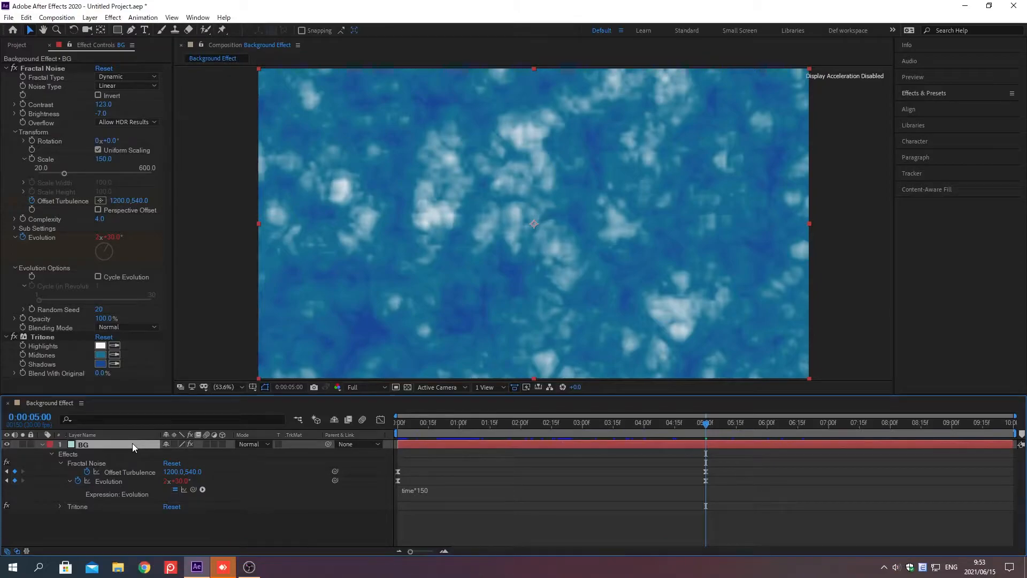
{"action": "key", "text": "ctrl+shift+c"}
{"action": "type", "text": "Glass"}
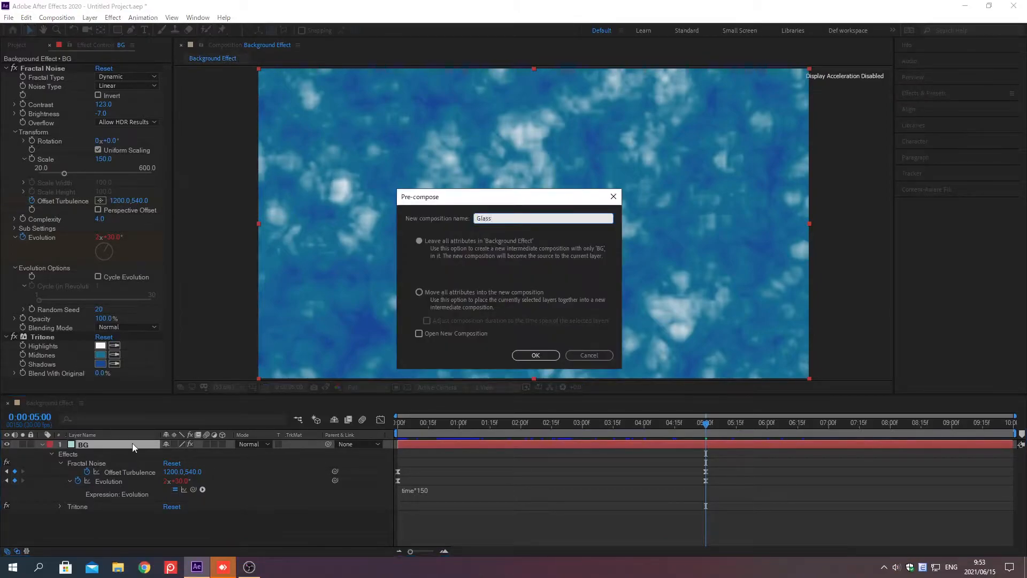
{"action": "left_click", "coordinate": [420, 293]}
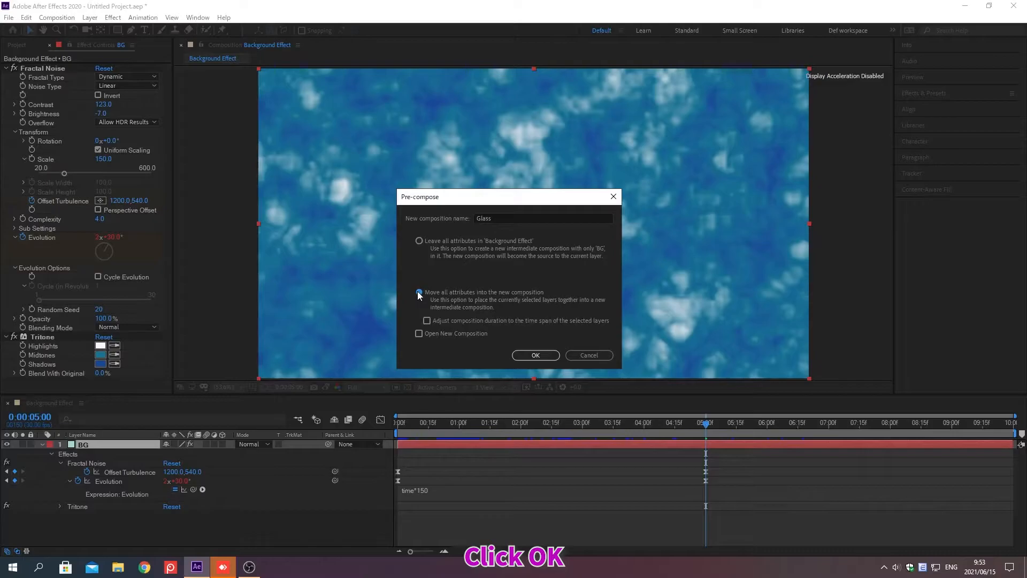
{"action": "left_click", "coordinate": [536, 355]}
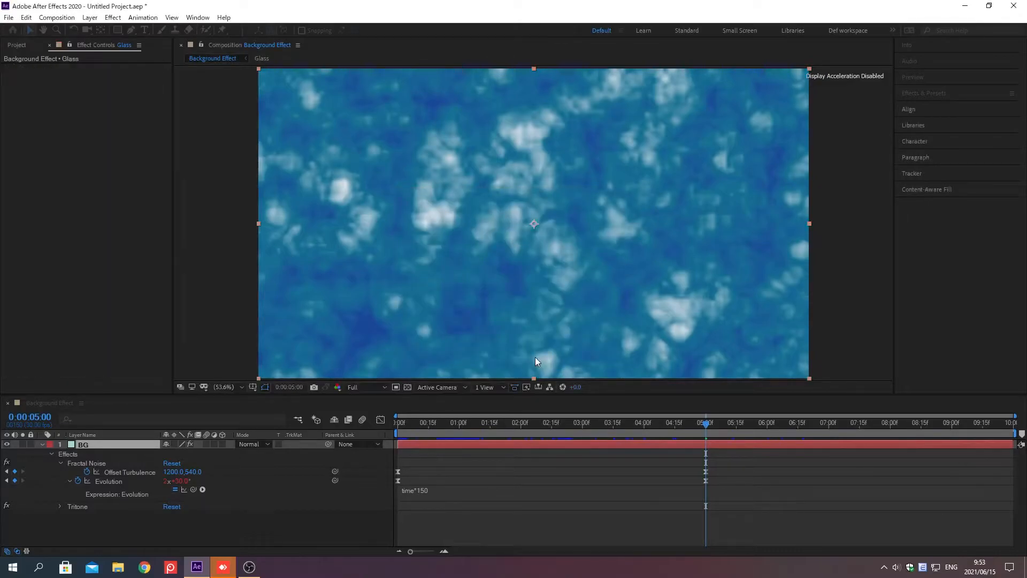
Find the CC Glass effect and apply it to the Glass layer.
{"action": "left_click", "coordinate": [925, 93]}
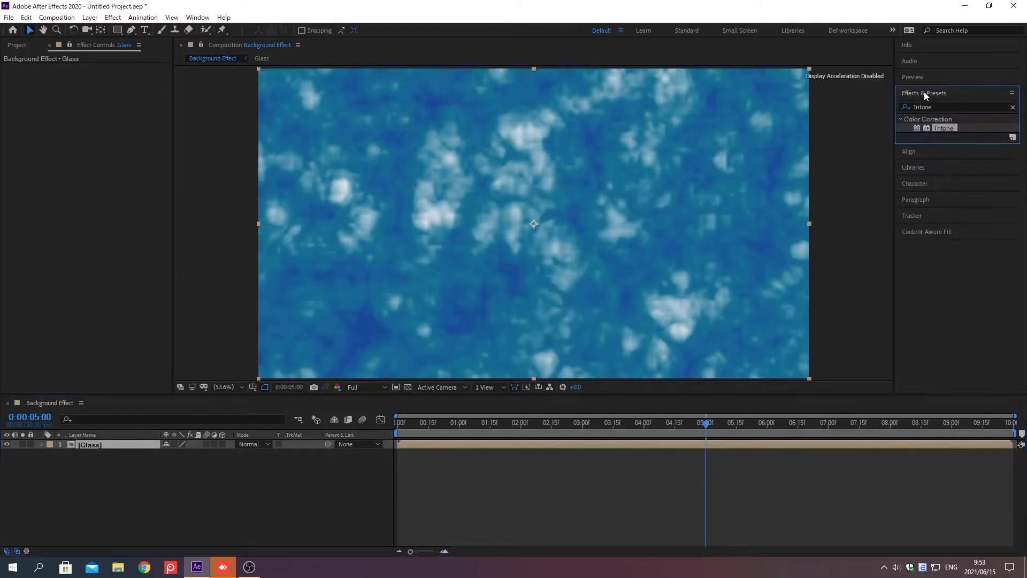
{"action": "left_click", "coordinate": [1013, 107]}
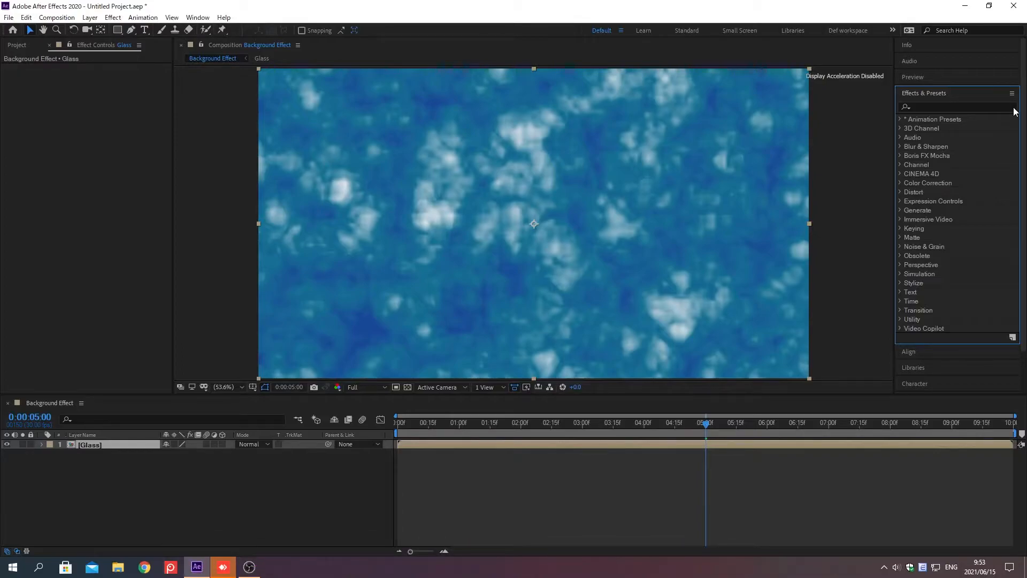
{"action": "left_click", "coordinate": [924, 106]}
{"action": "type", "text": "cc Glas"}
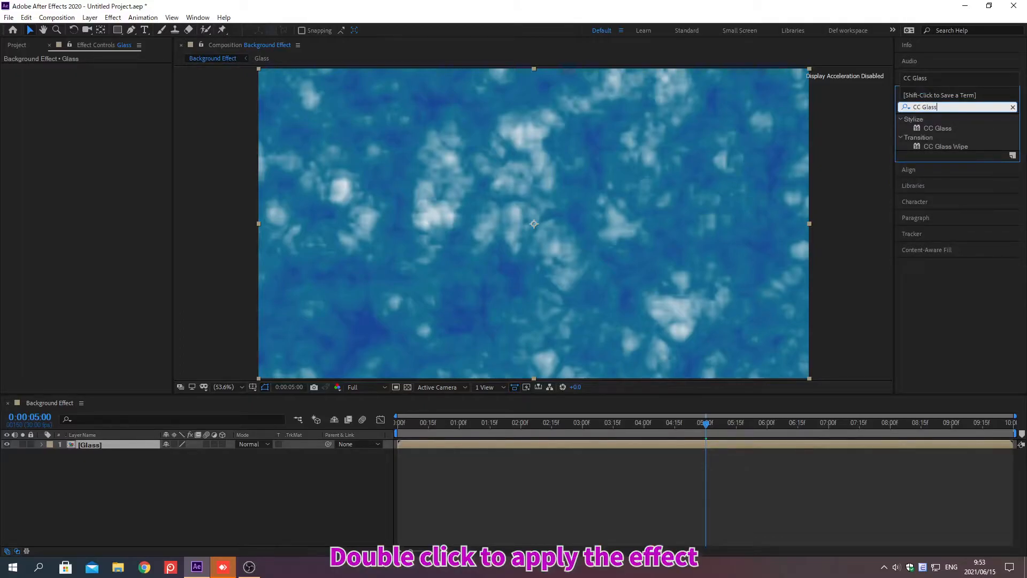
{"action": "key", "text": "Return"}
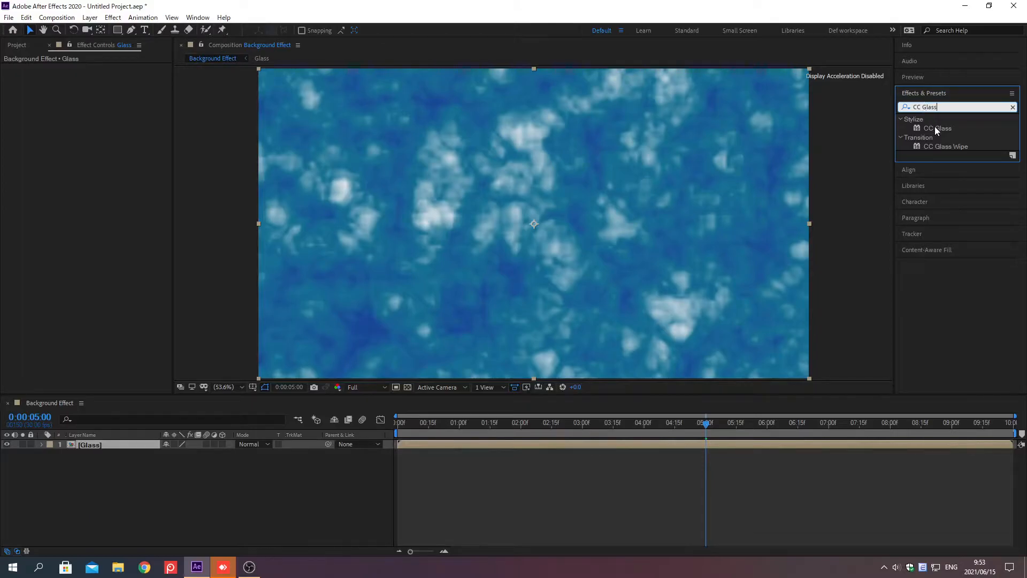
{"action": "double_click", "coordinate": [935, 127]}
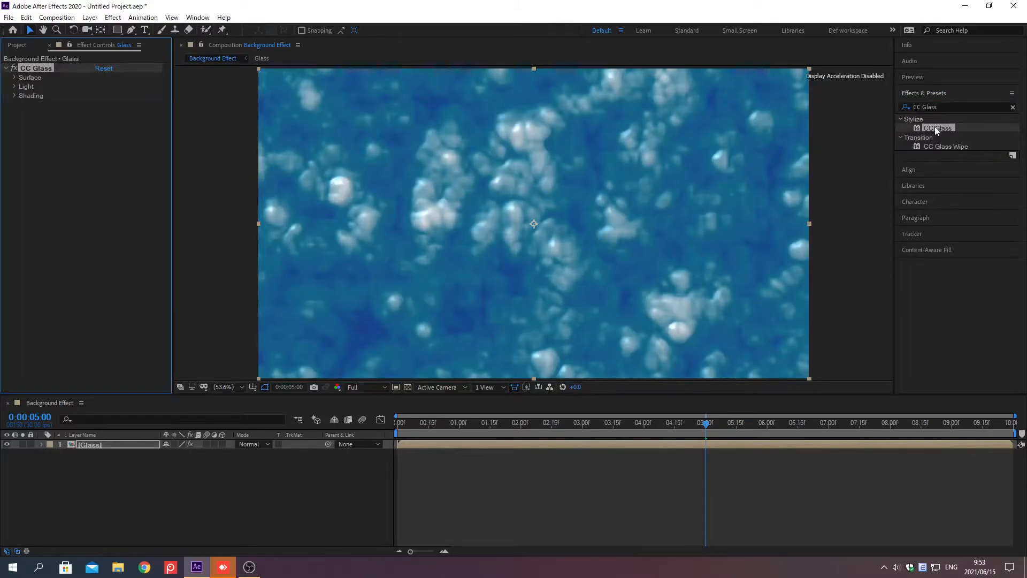
{"action": "left_click", "coordinate": [923, 92]}
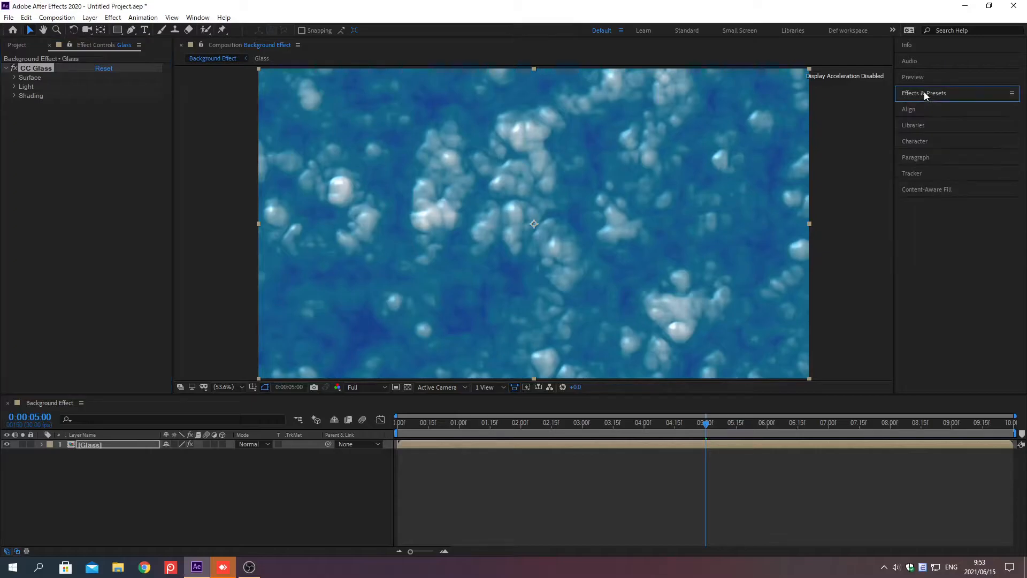
In the Surface settings of CC Glass, set Softness to 40 and Height to 70.
{"action": "left_click", "coordinate": [12, 78]}
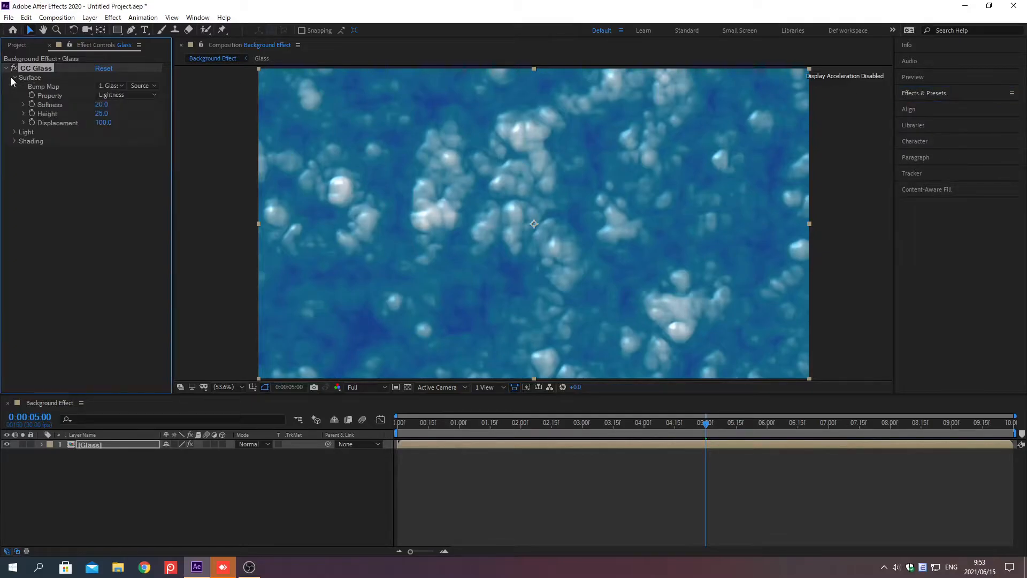
{"action": "left_click", "coordinate": [100, 105]}
{"action": "type", "text": "40"}
{"action": "key", "text": "Return"}
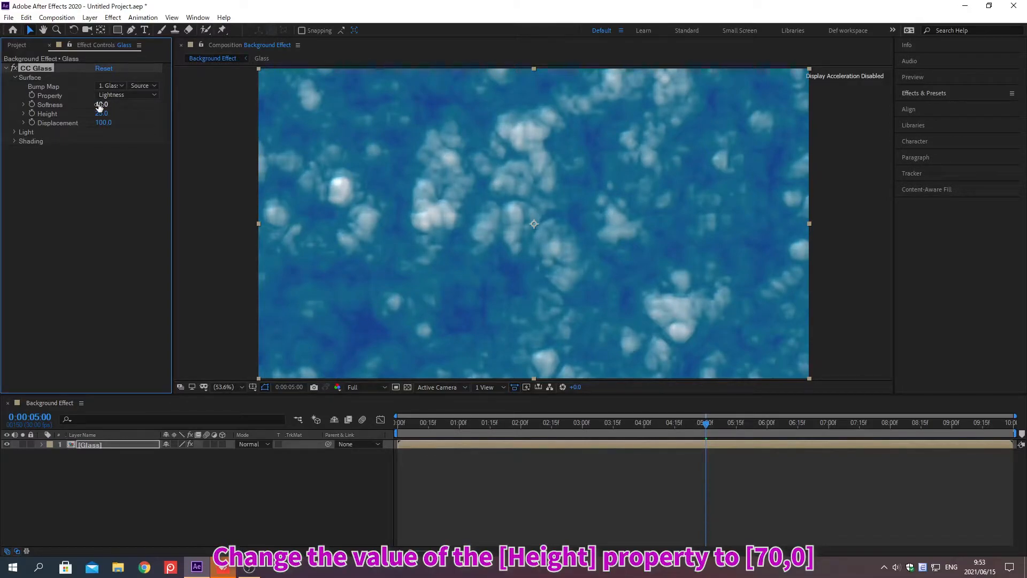
{"action": "left_click", "coordinate": [100, 113]}
{"action": "type", "text": "70"}
{"action": "key", "text": "Return"}
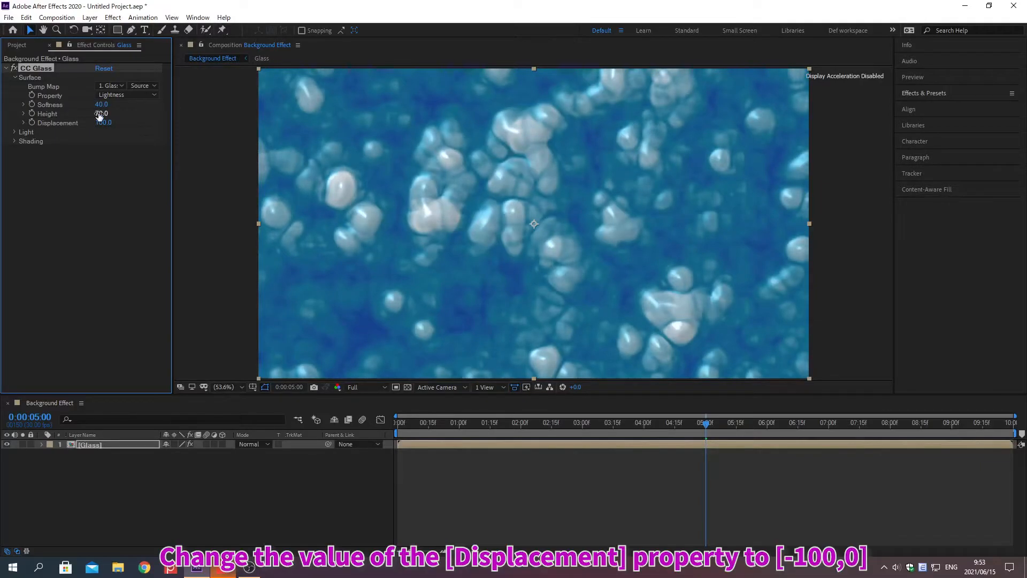
Set the Displacement of the CC Glass surface to -100.
{"action": "left_click", "coordinate": [99, 123]}
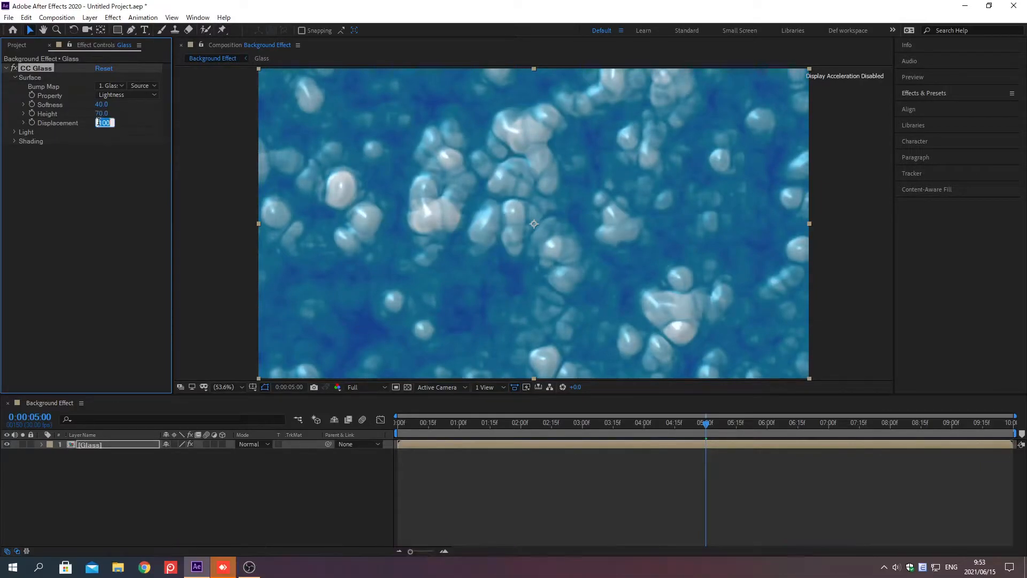
{"action": "type", "text": "-100"}
{"action": "key", "text": "Return"}
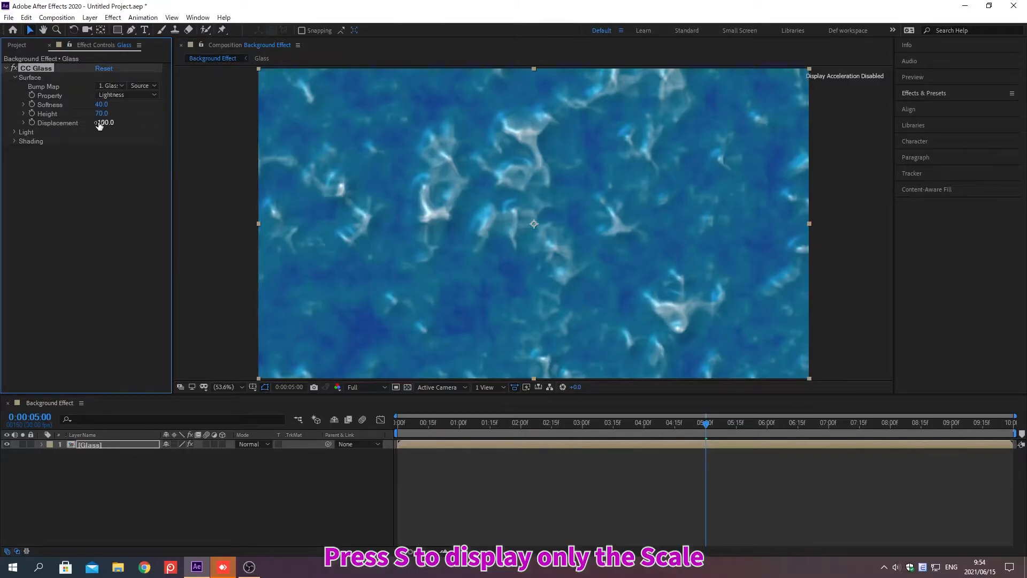
Reveal the Glass layer's Scale property, set it to 105%, and collapse the layer.
{"action": "key", "text": "s"}
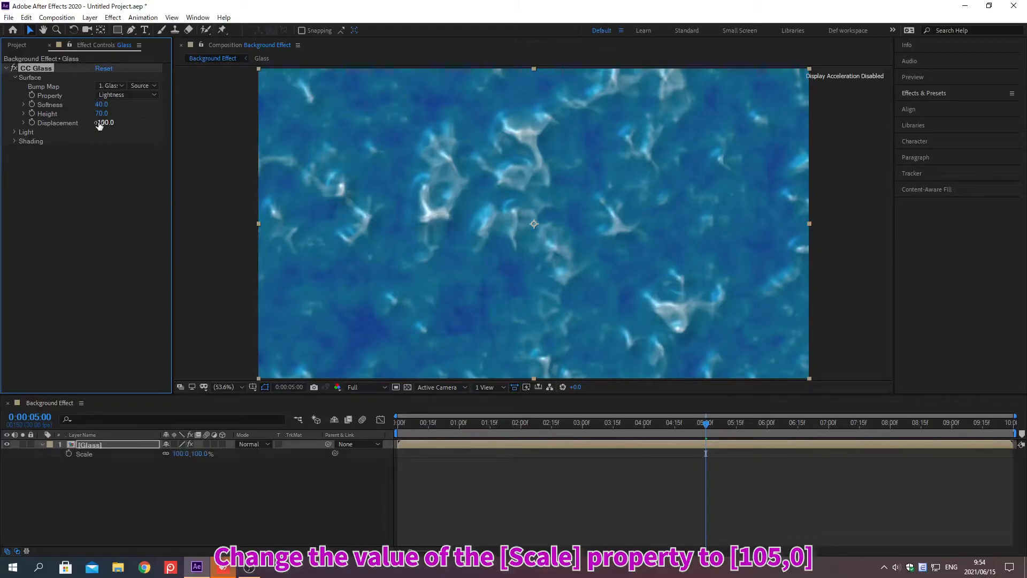
{"action": "left_click", "coordinate": [180, 453]}
{"action": "type", "text": "105"}
{"action": "key", "text": "Return"}
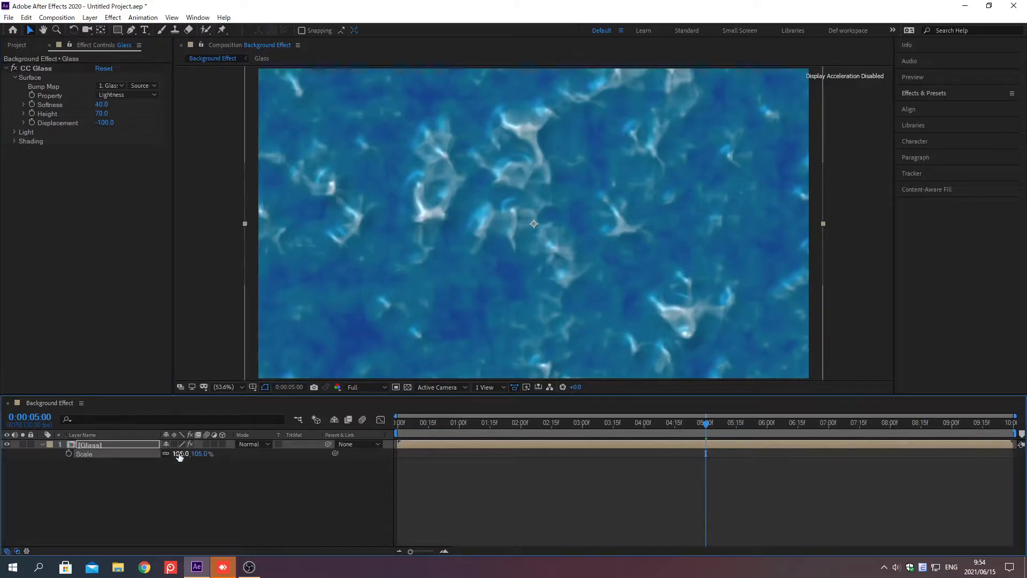
{"action": "left_click", "coordinate": [43, 445]}
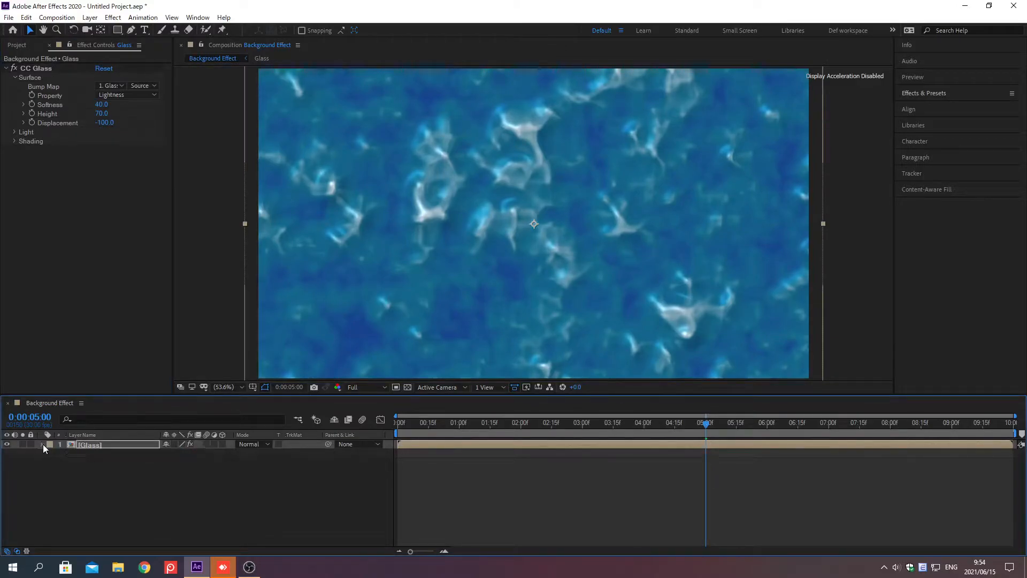
Add a text layer reading "Water" over the background in the Background Effect composition.
{"action": "left_click", "coordinate": [145, 30]}
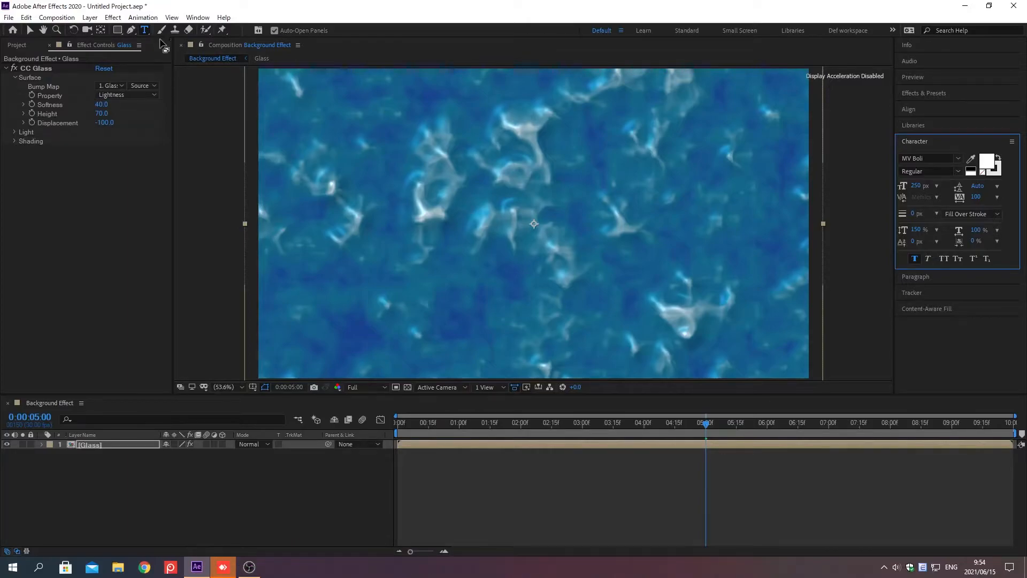
{"action": "left_click", "coordinate": [431, 211]}
{"action": "type", "text": "Water"}
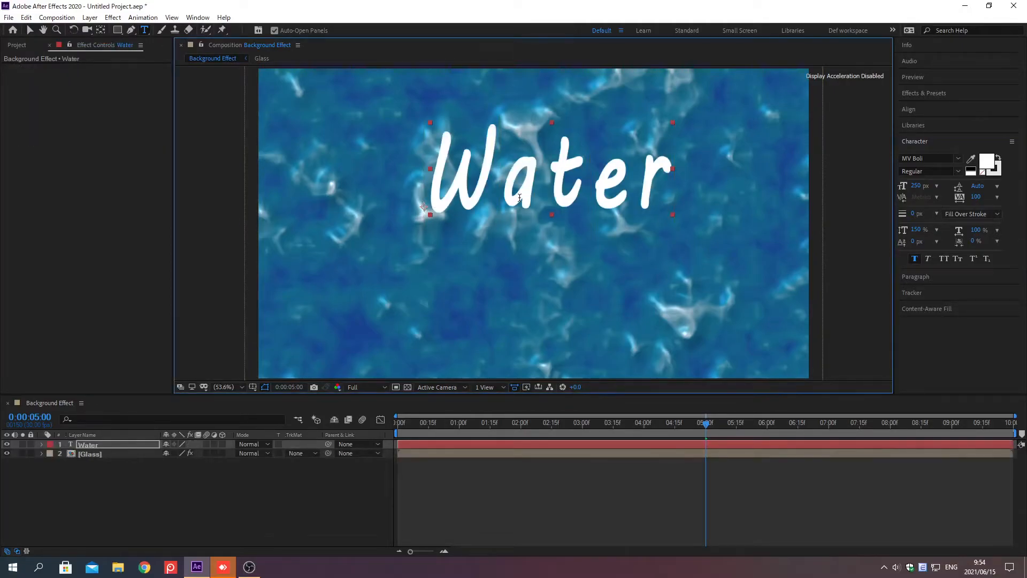
Set the Water text's font to MV Boli and its fill color to FFFFFF.
{"action": "left_click", "coordinate": [958, 159]}
{"action": "type", "text": "MV Bol"}
{"action": "key", "text": "Return"}
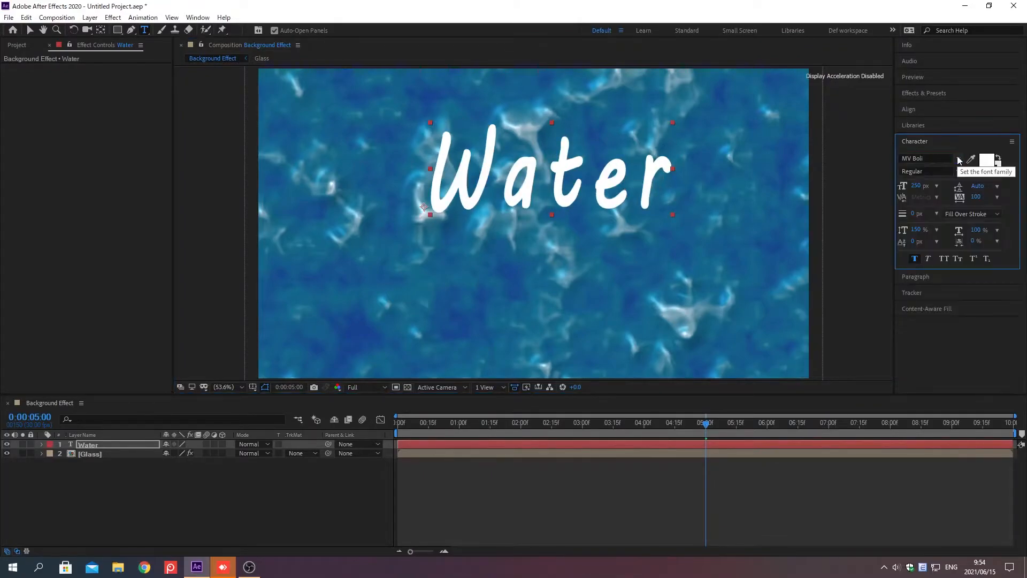
{"action": "left_click", "coordinate": [988, 163]}
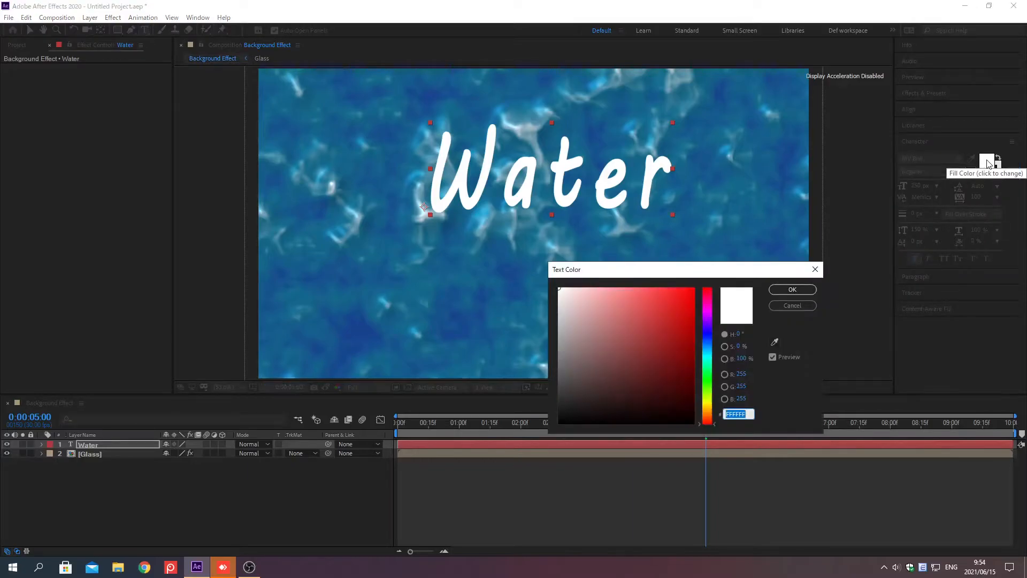
{"action": "type", "text": "FFFFFF"}
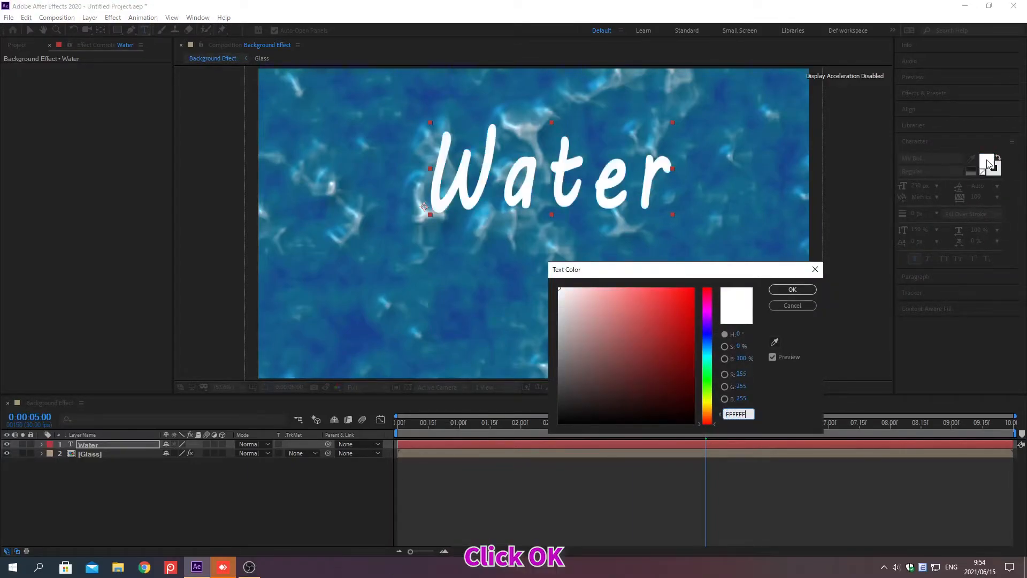
{"action": "left_click", "coordinate": [793, 291]}
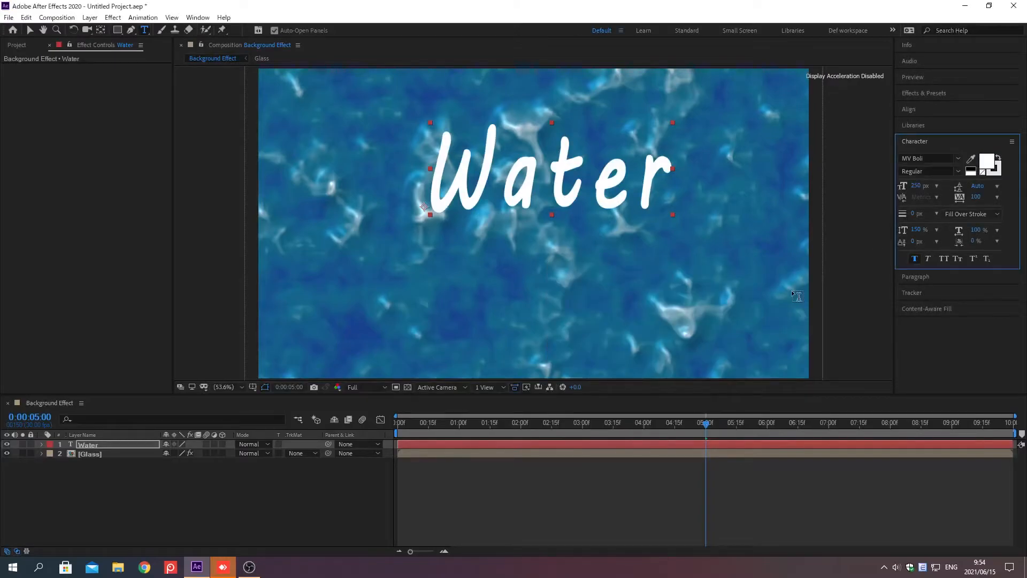
Set the Water text's font size to 250 px, tracking to 100 and vertical scale to 150%.
{"action": "left_click", "coordinate": [916, 185]}
{"action": "type", "text": "250"}
{"action": "key", "text": "Return"}
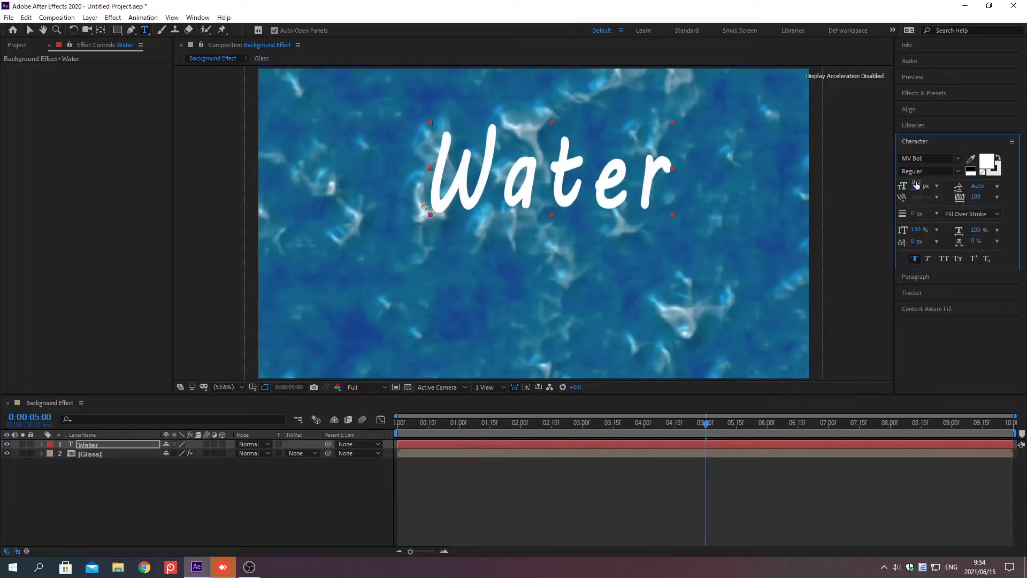
{"action": "left_click", "coordinate": [975, 198]}
{"action": "type", "text": "100"}
{"action": "key", "text": "Return"}
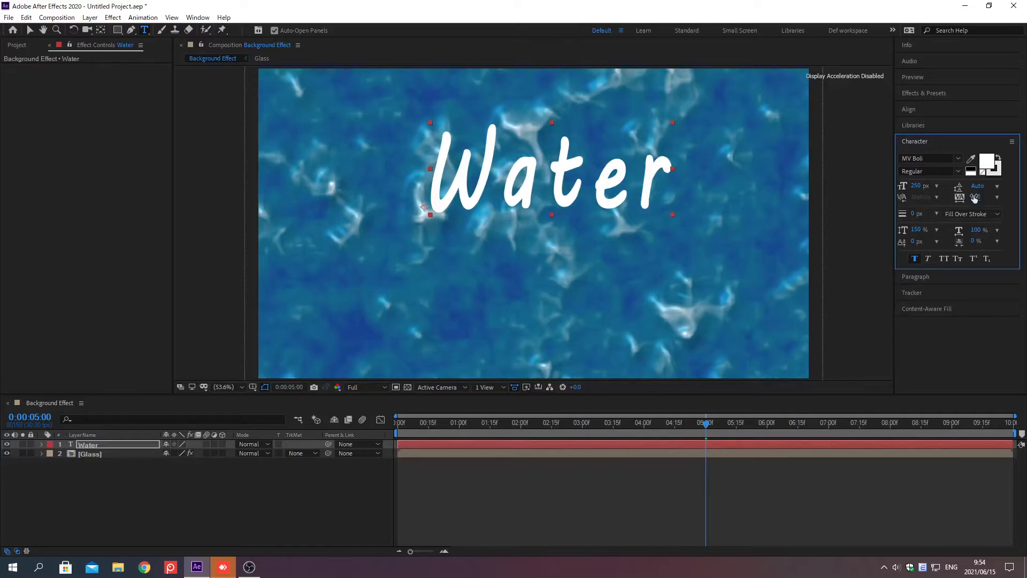
{"action": "left_click", "coordinate": [916, 230]}
{"action": "type", "text": "100"}
{"action": "key", "text": "Return"}
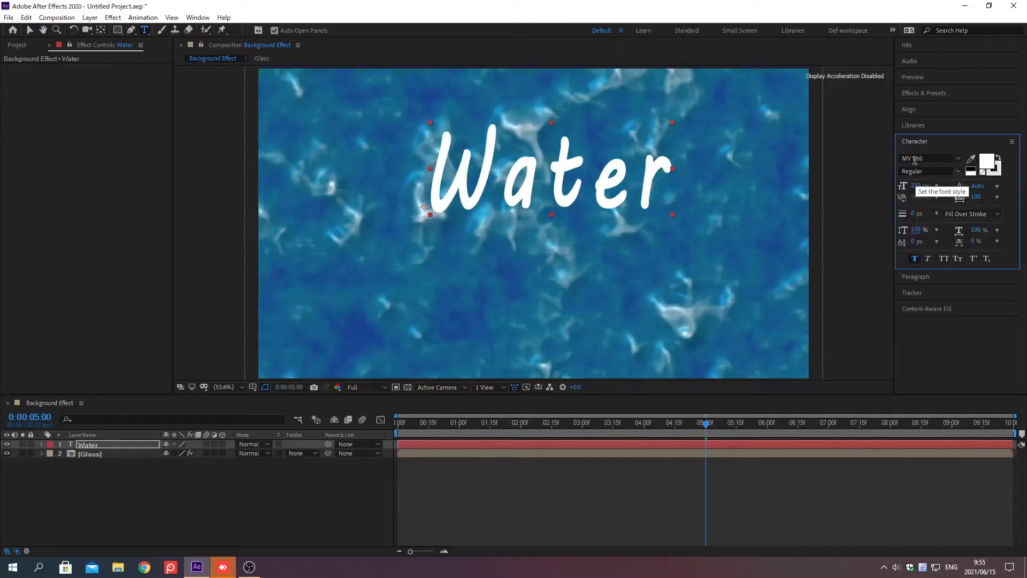
{"action": "left_click", "coordinate": [915, 141]}
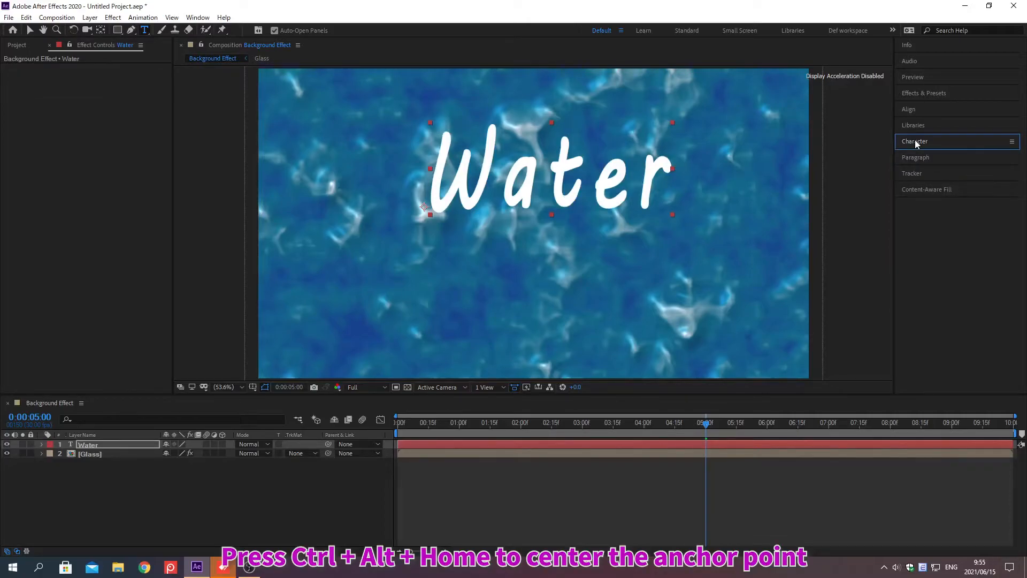
Center the Water layer's anchor point on the text and center the layer in the composition.
{"action": "key", "text": "ctrl+alt+Home"}
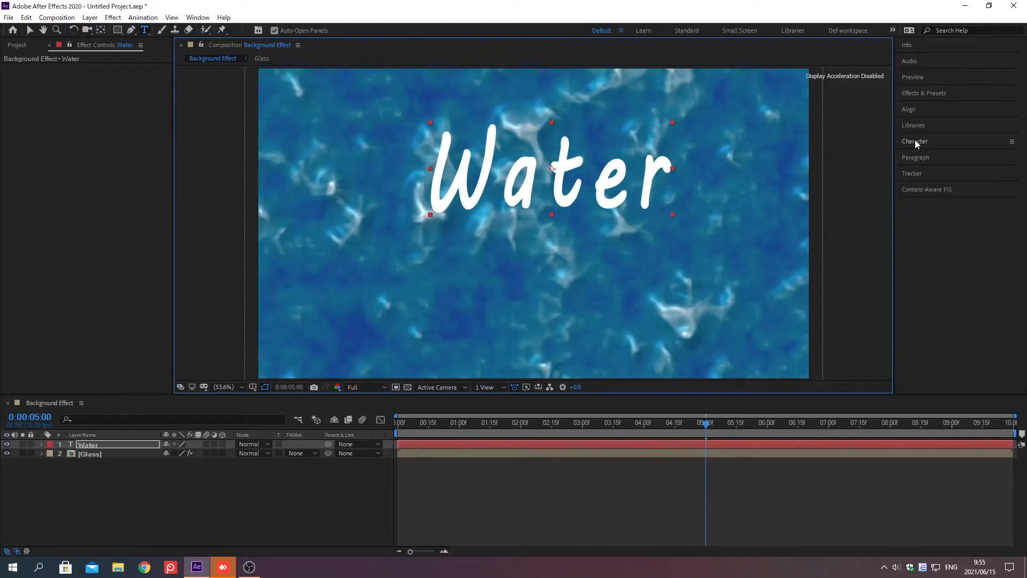
{"action": "key", "text": "ctrl+Home"}
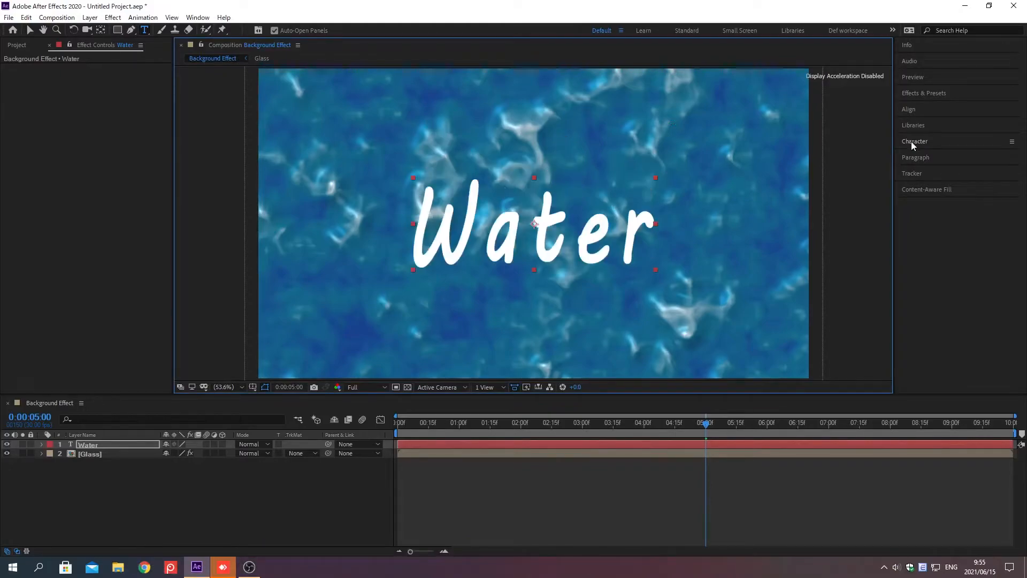
Copy the CC Glass effect from the Glass layer and paste it onto the Water text layer.
{"action": "left_click", "coordinate": [133, 454]}
{"action": "left_click", "coordinate": [36, 60]}
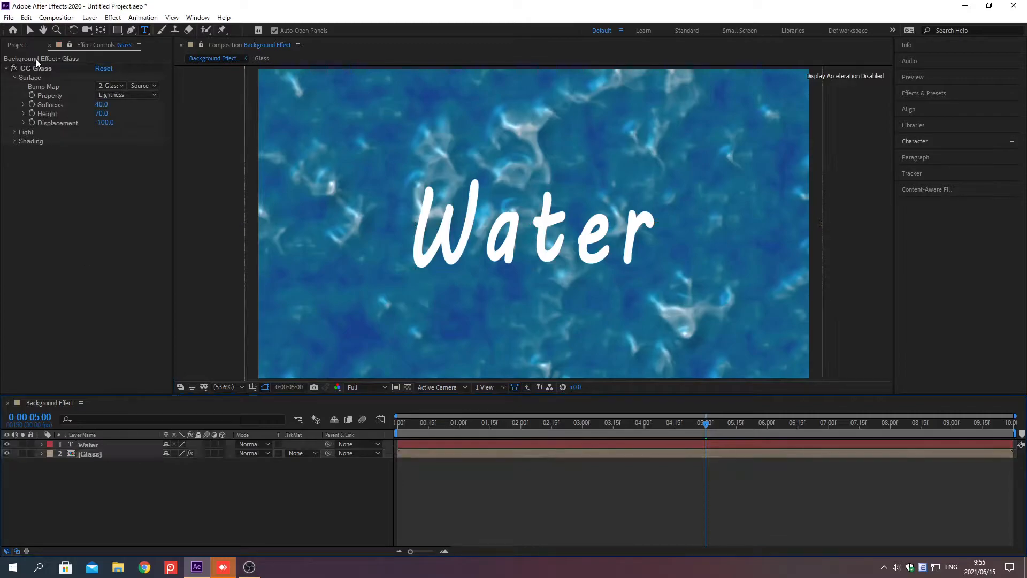
{"action": "left_click", "coordinate": [36, 68]}
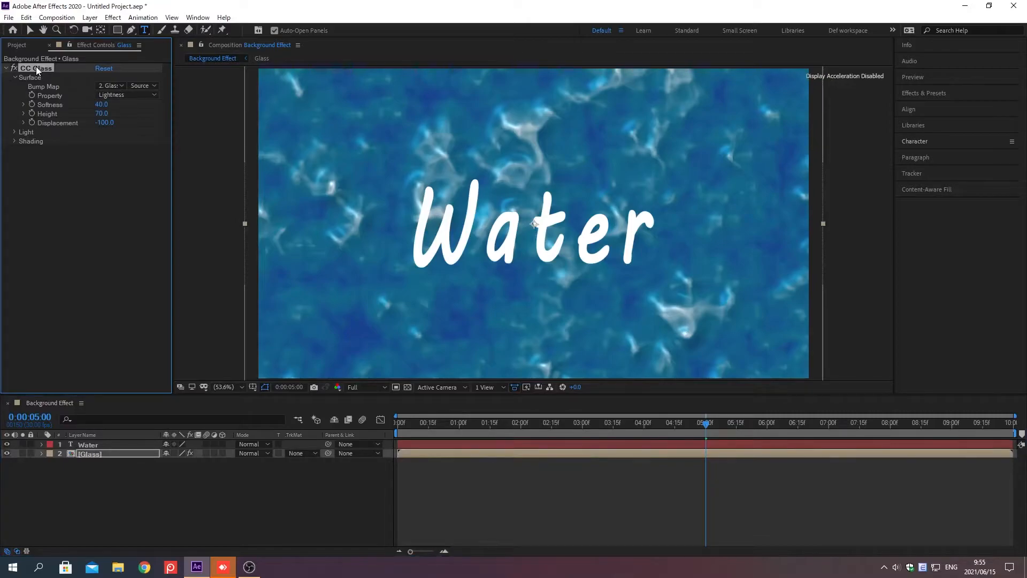
{"action": "left_click", "coordinate": [133, 445]}
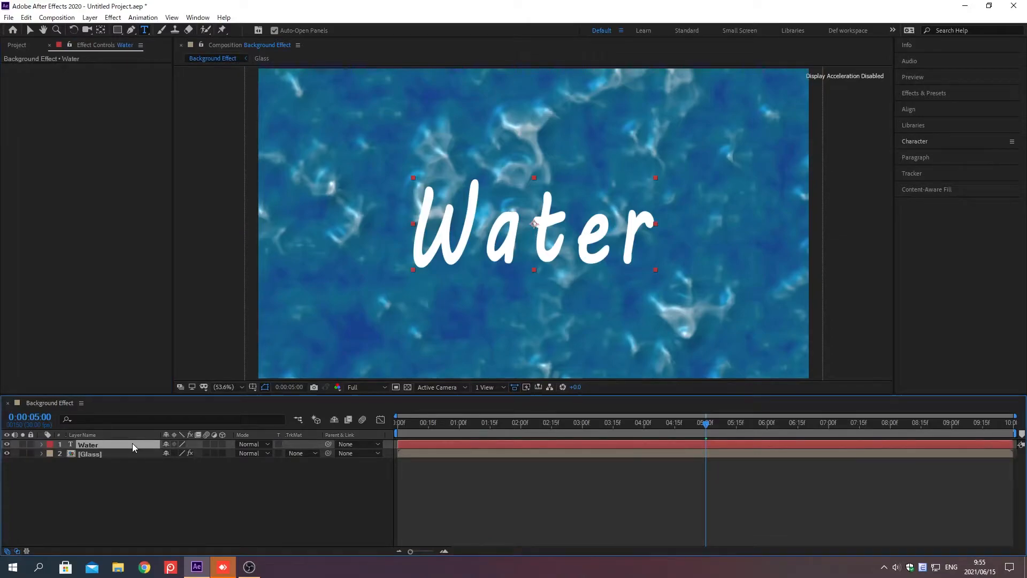
{"action": "key", "text": "ctrl+v"}
Copy the BG layer from the Glass composition into Background Effect and delete the Tritone effect from the copy.
{"action": "double_click", "coordinate": [109, 452]}
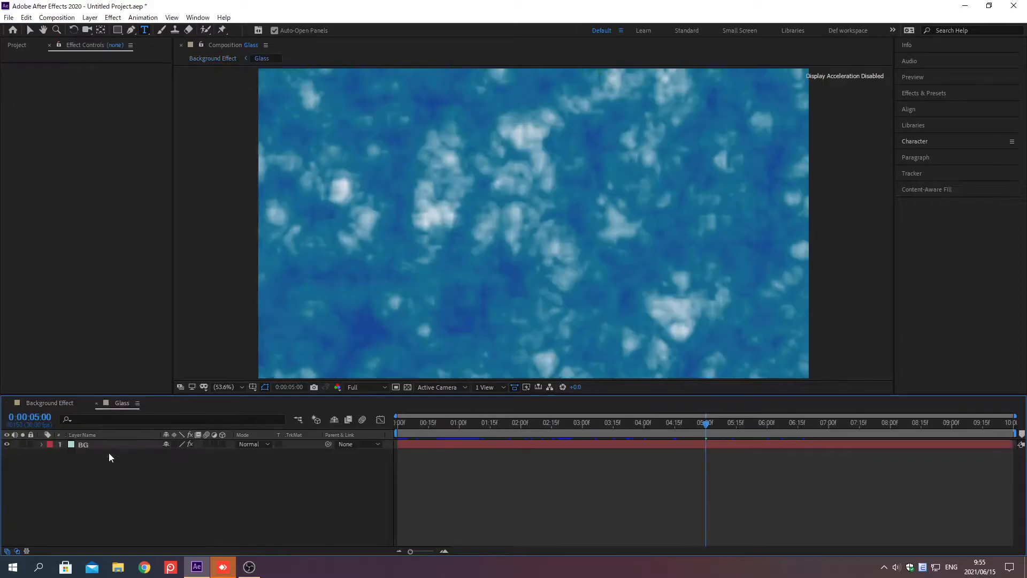
{"action": "left_click", "coordinate": [132, 445]}
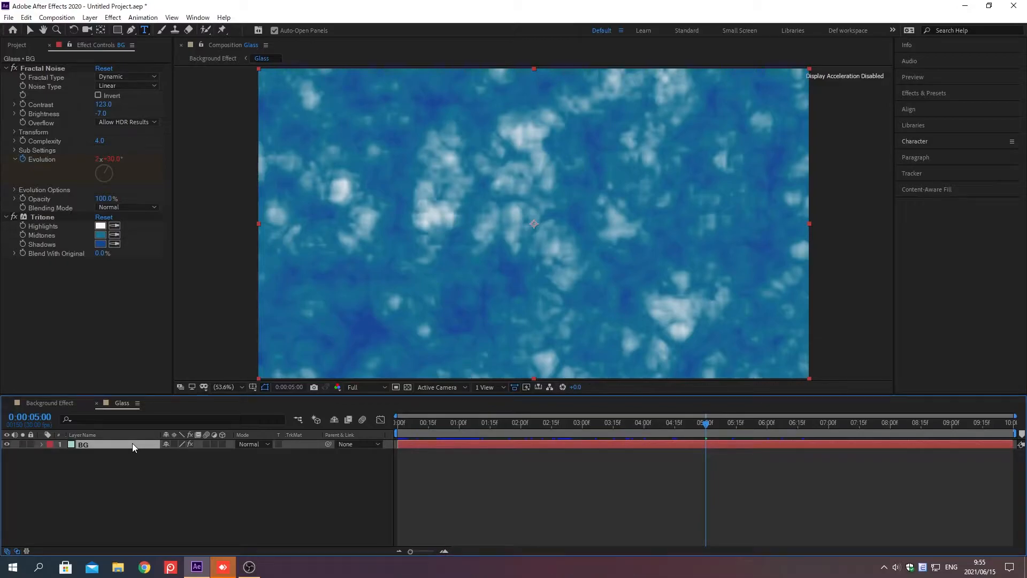
{"action": "left_click", "coordinate": [213, 58]}
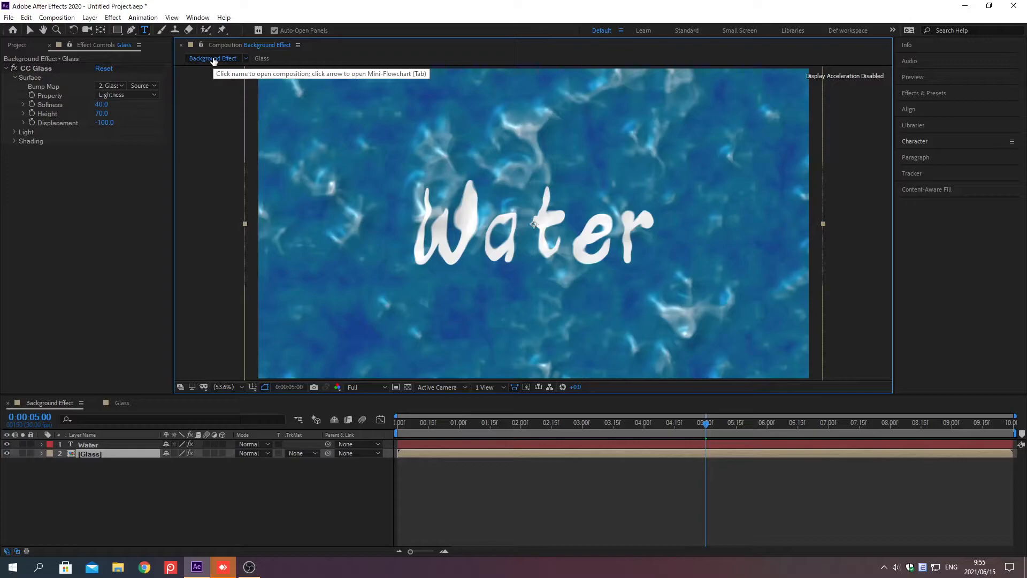
{"action": "left_click", "coordinate": [169, 497]}
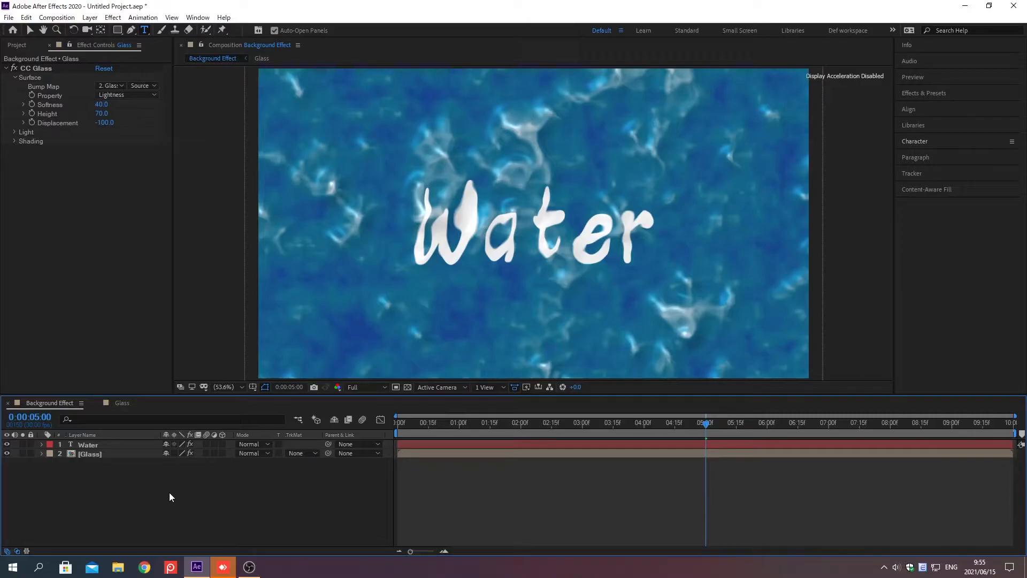
{"action": "key", "text": "ctrl+v"}
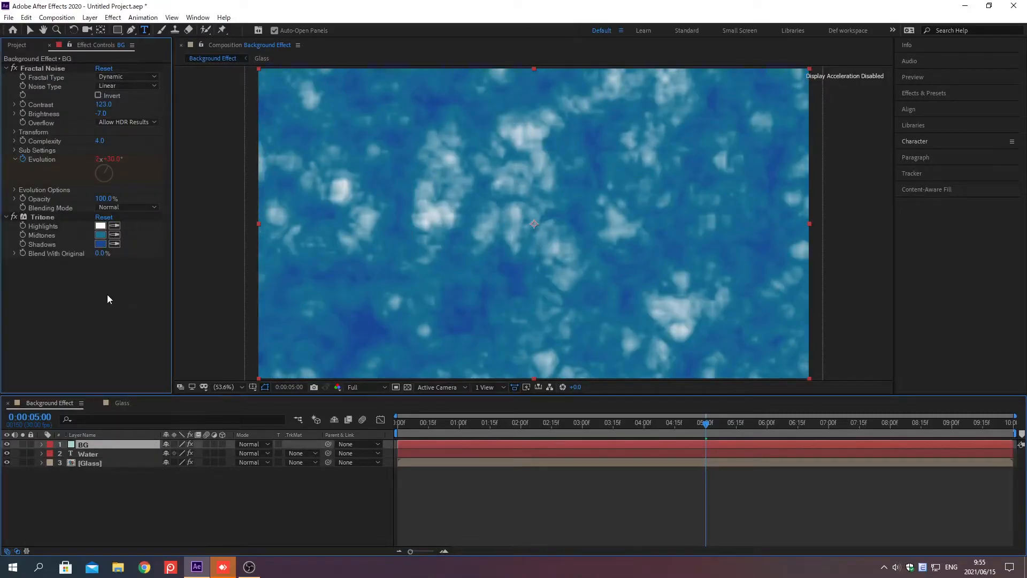
{"action": "left_click", "coordinate": [108, 295]}
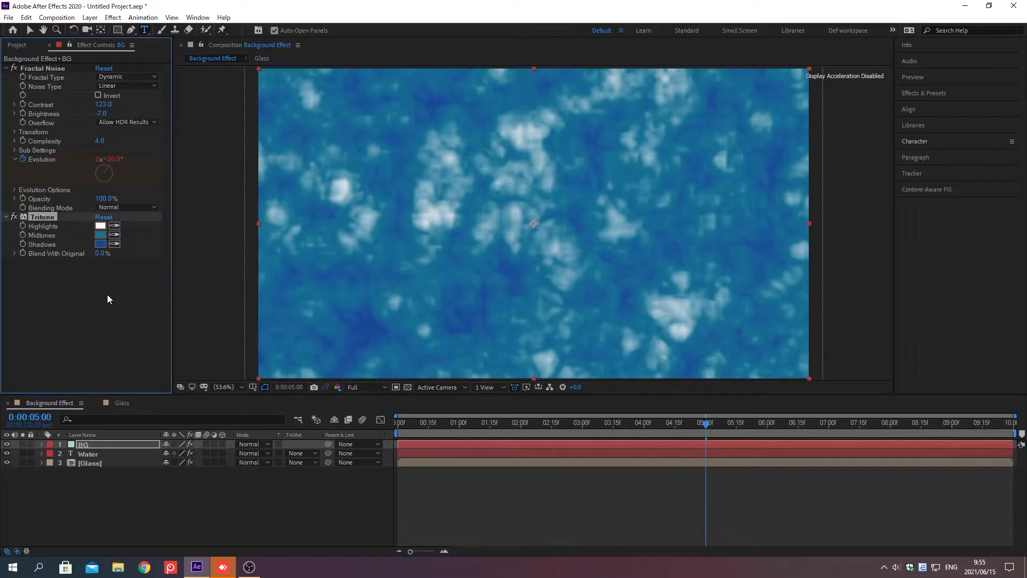
{"action": "key", "text": "Delete"}
Pre-compose the BG layer as "Map" with all attributes moved into the new composition, and hide the Map layer.
{"action": "left_click", "coordinate": [133, 444]}
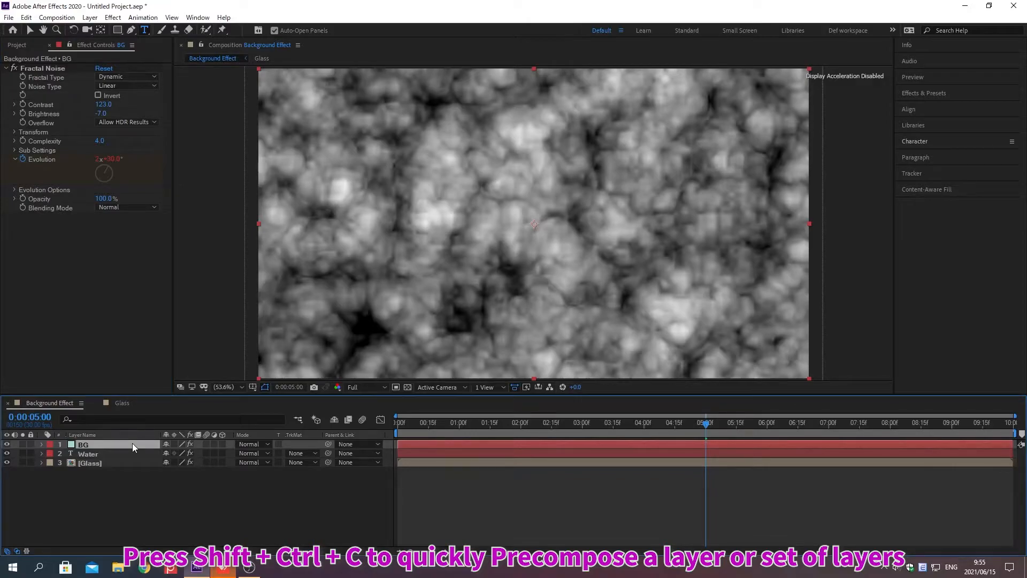
{"action": "key", "text": "ctrl+shift+c"}
{"action": "type", "text": "Map"}
{"action": "left_click", "coordinate": [419, 293]}
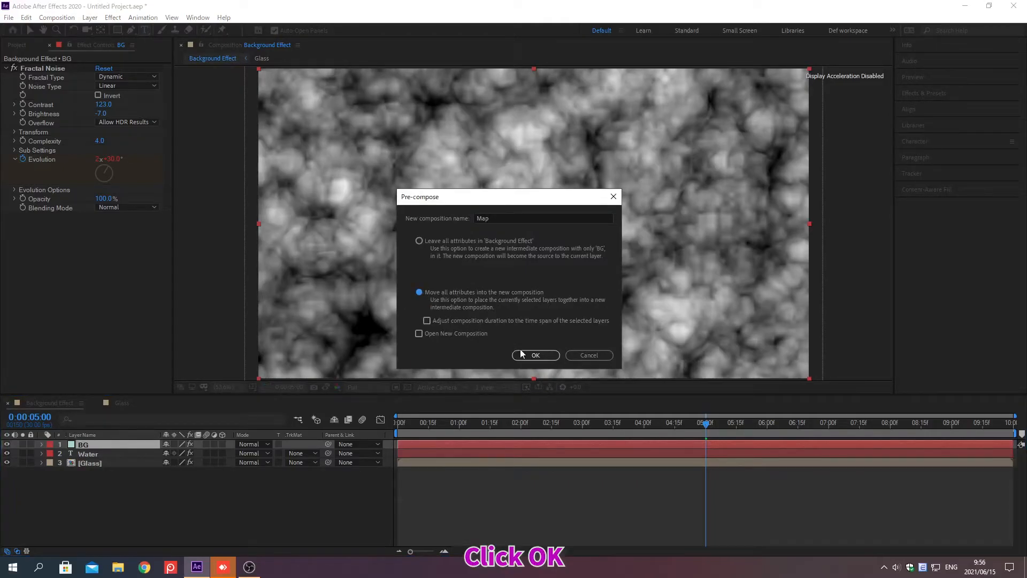
{"action": "left_click", "coordinate": [535, 356]}
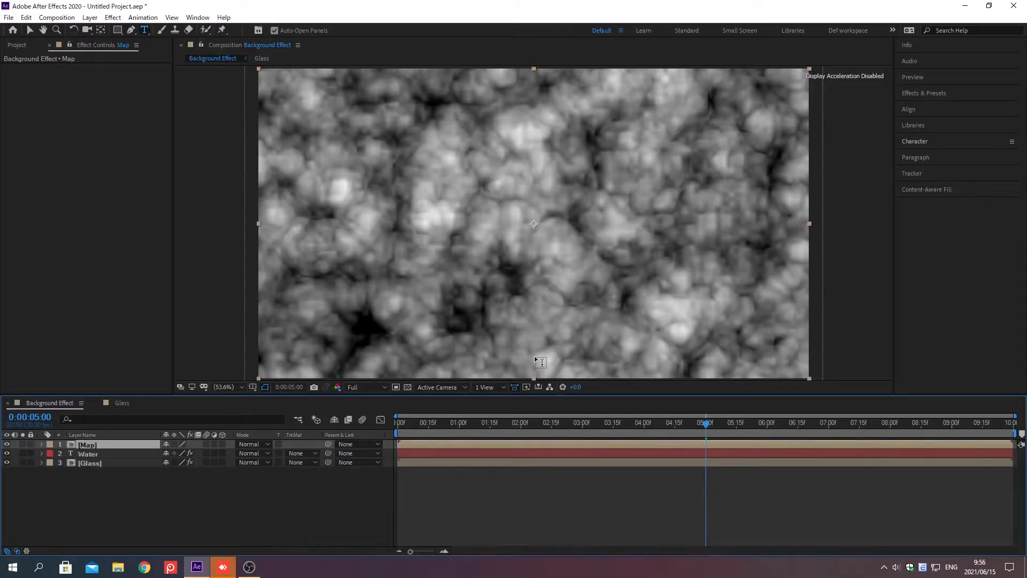
{"action": "key", "text": "ctrl+alt+shift+v"}
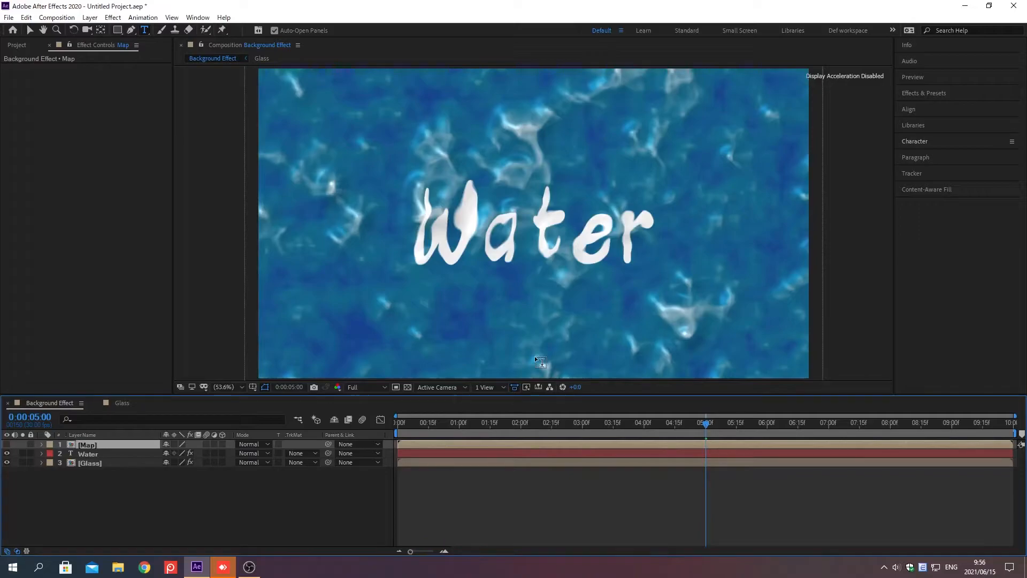
Find the CC Vector Blur effect and apply it to the Water text layer.
{"action": "key", "text": "KP_2"}
{"action": "left_click", "coordinate": [924, 93]}
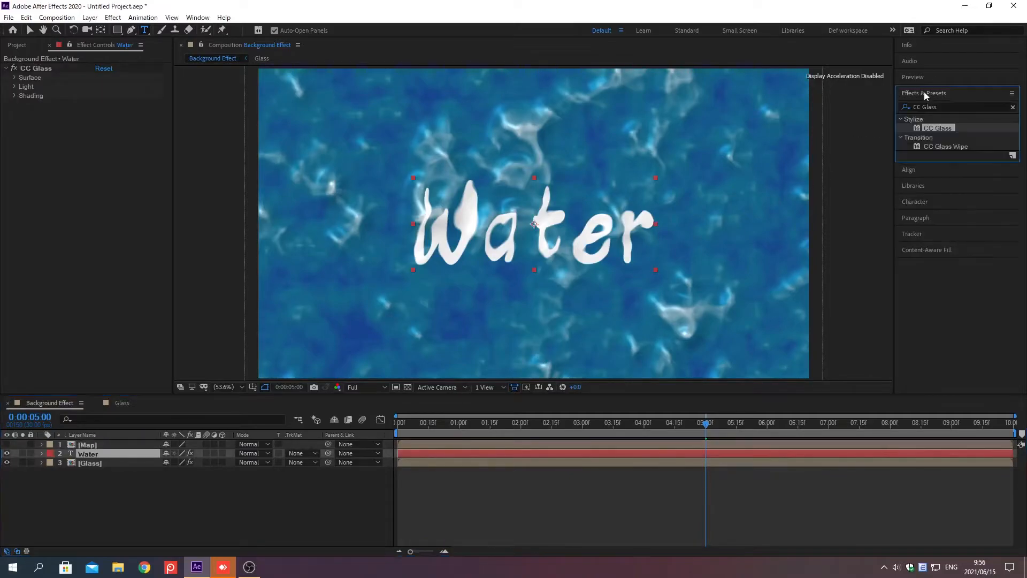
{"action": "left_click", "coordinate": [1013, 108]}
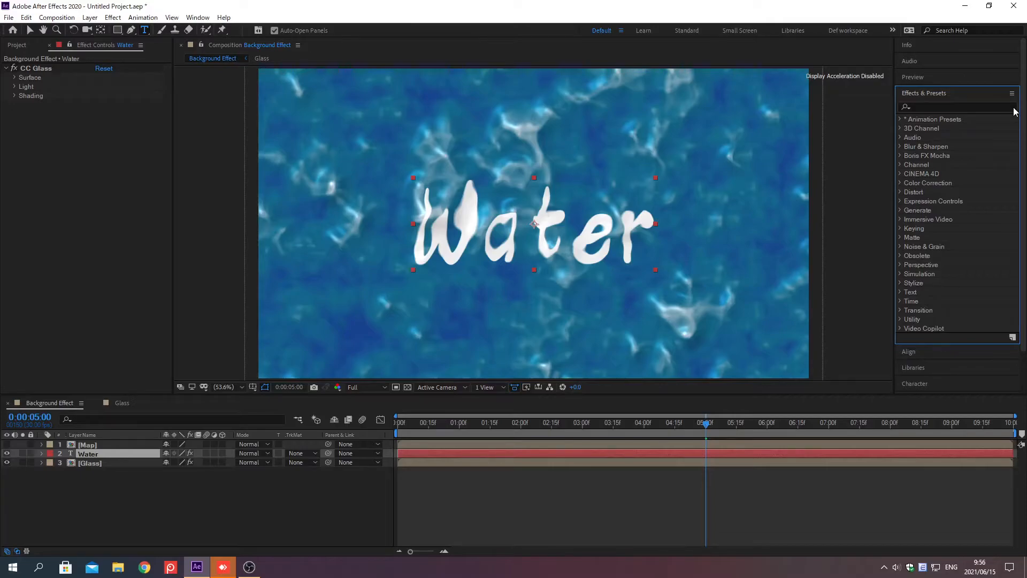
{"action": "left_click", "coordinate": [924, 106]}
{"action": "type", "text": "cC Vector Blur"}
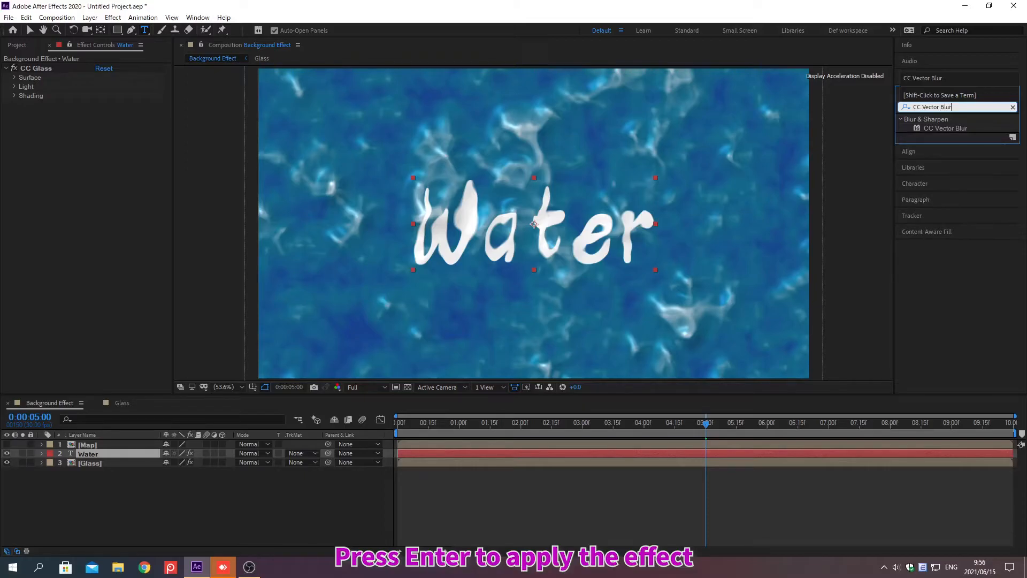
{"action": "key", "text": "Return"}
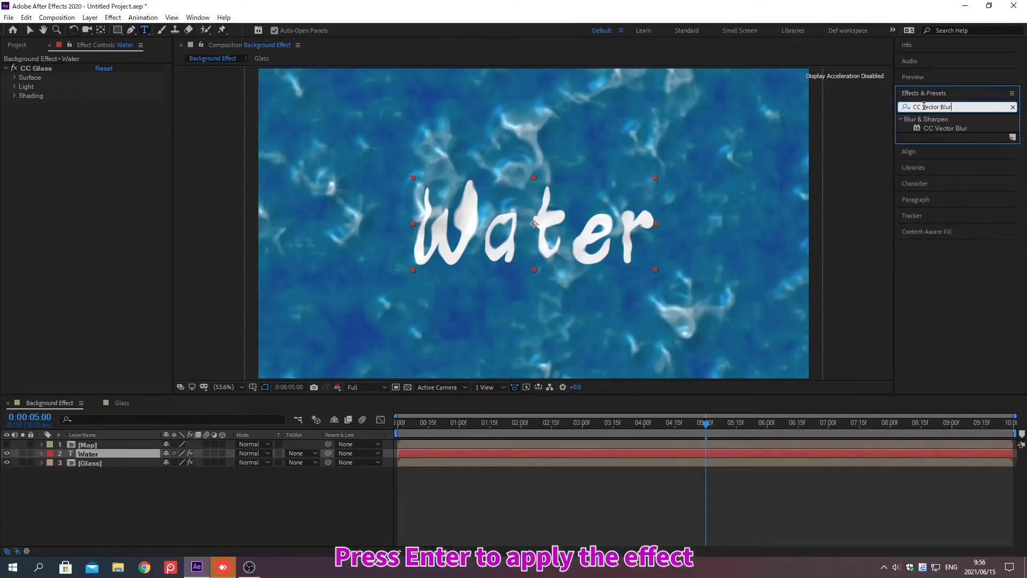
{"action": "key", "text": "Return"}
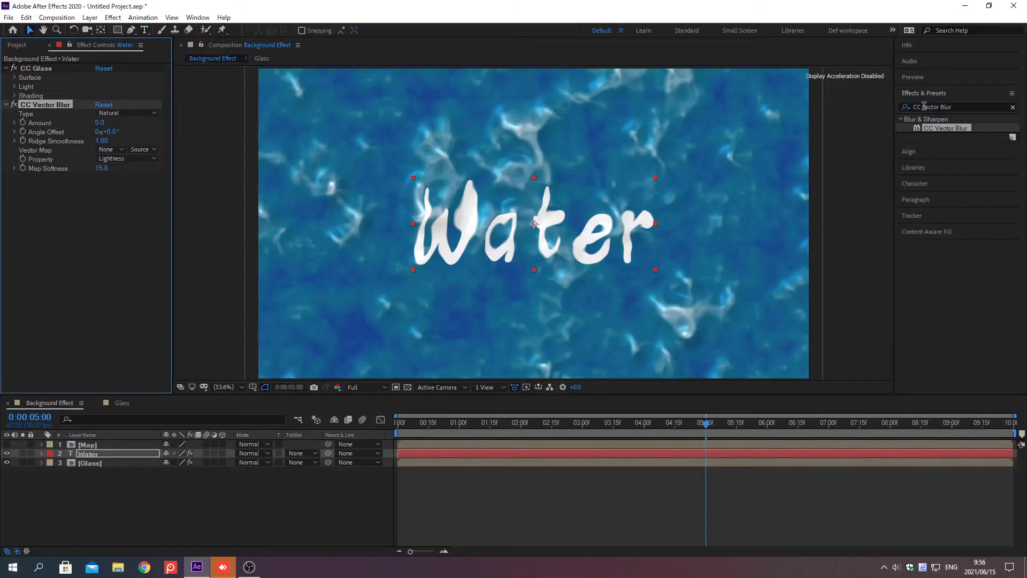
{"action": "left_click", "coordinate": [924, 92]}
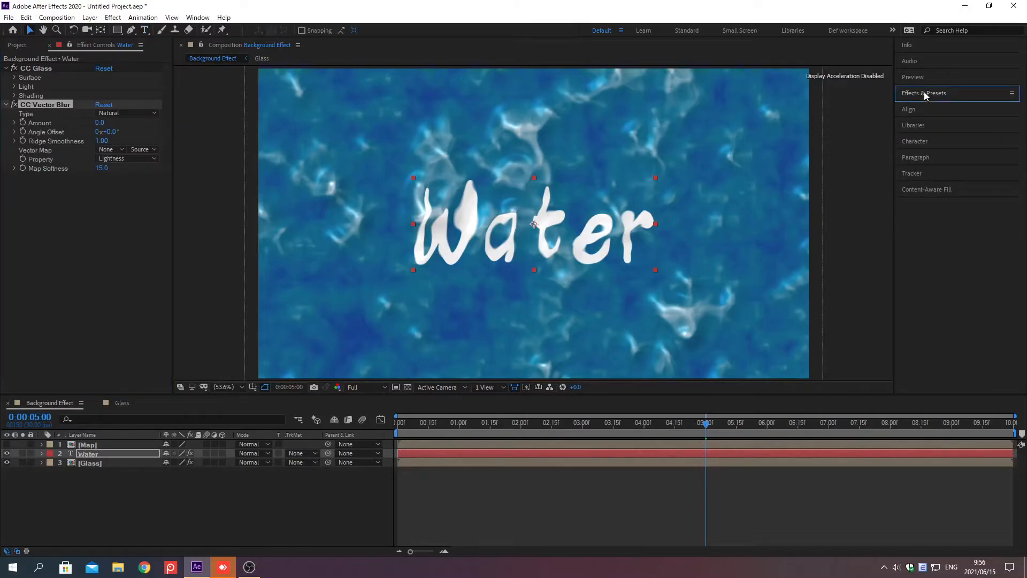
In CC Vector Blur on the Water layer, set Amount to 7 and Vector Map to the Map layer.
{"action": "left_click", "coordinate": [99, 122]}
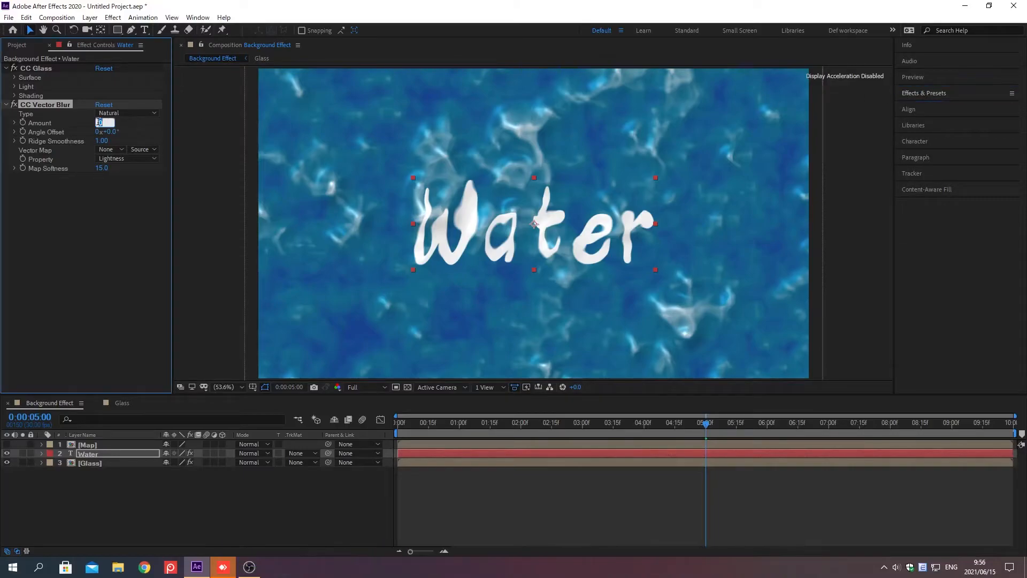
{"action": "type", "text": "4"}
{"action": "key", "text": "Return"}
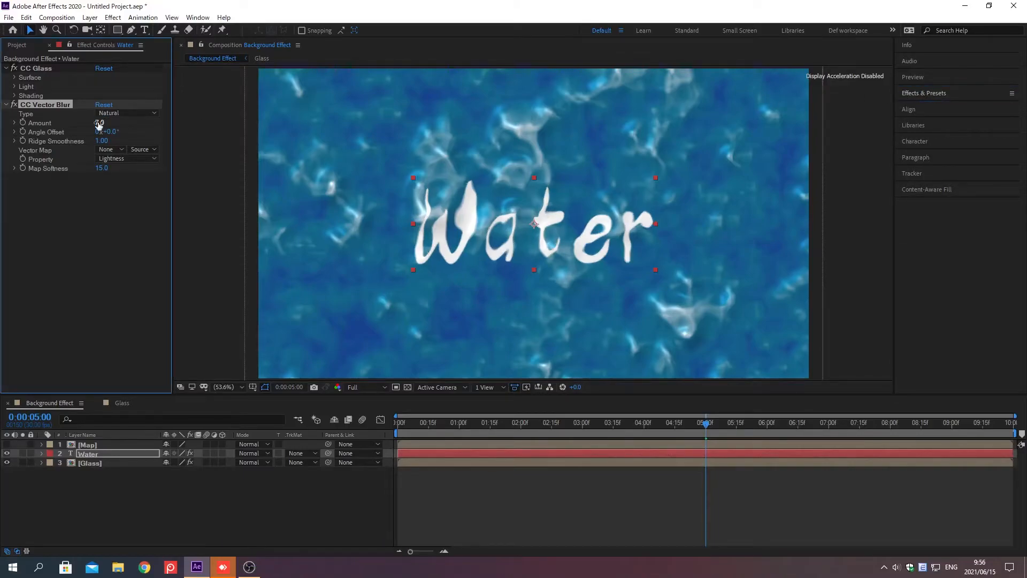
{"action": "left_click", "coordinate": [121, 150]}
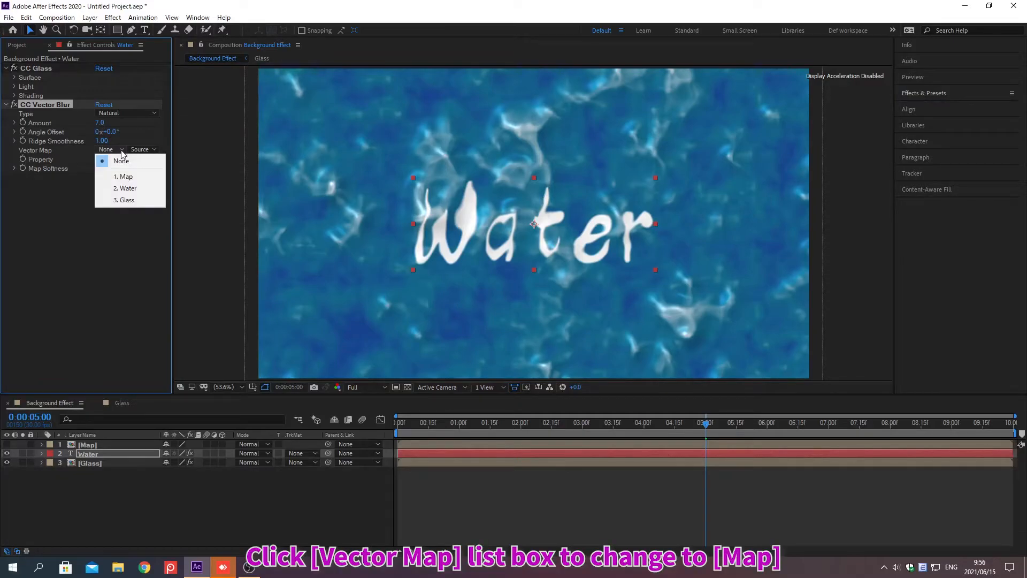
{"action": "left_click", "coordinate": [125, 177]}
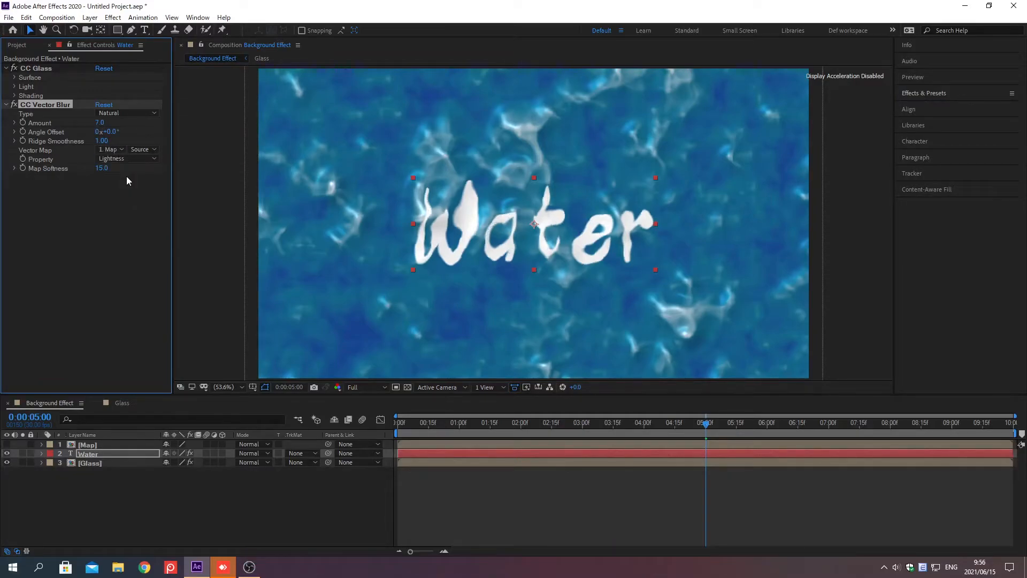
Find the Displacement Map effect and apply it to the Water text layer.
{"action": "left_click", "coordinate": [925, 93]}
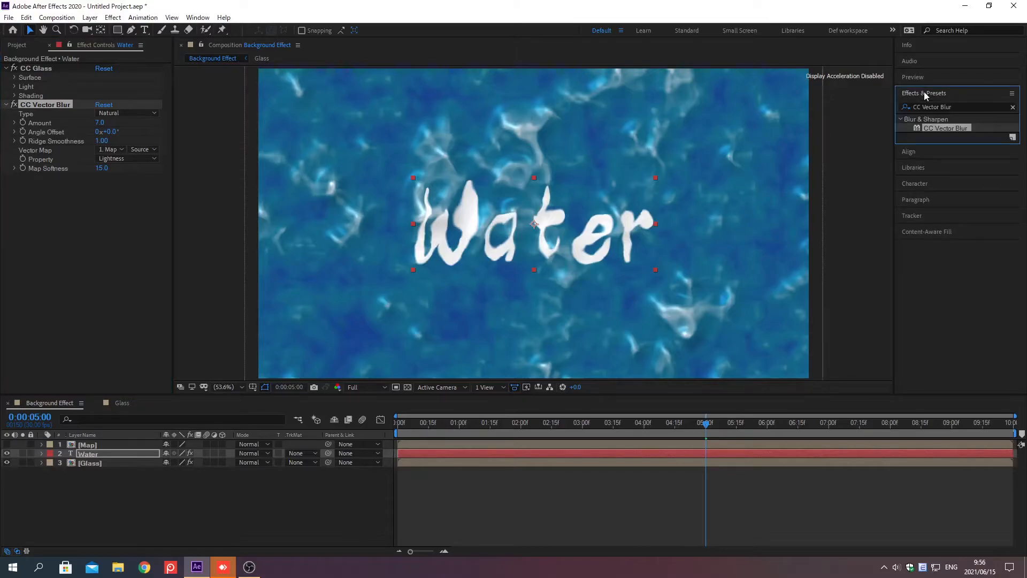
{"action": "left_click", "coordinate": [1013, 107]}
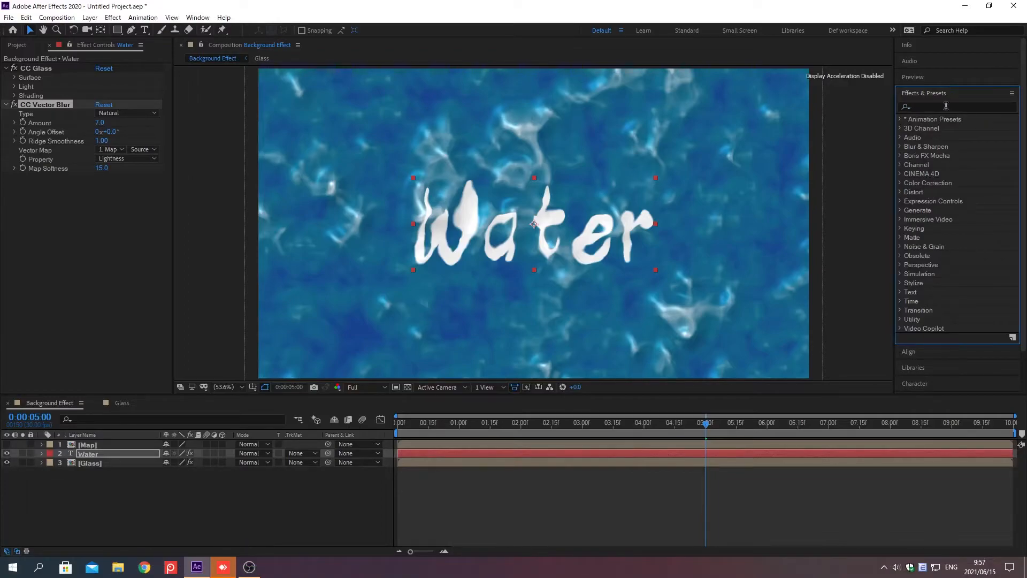
{"action": "left_click", "coordinate": [924, 105]}
{"action": "type", "text": "Displa"}
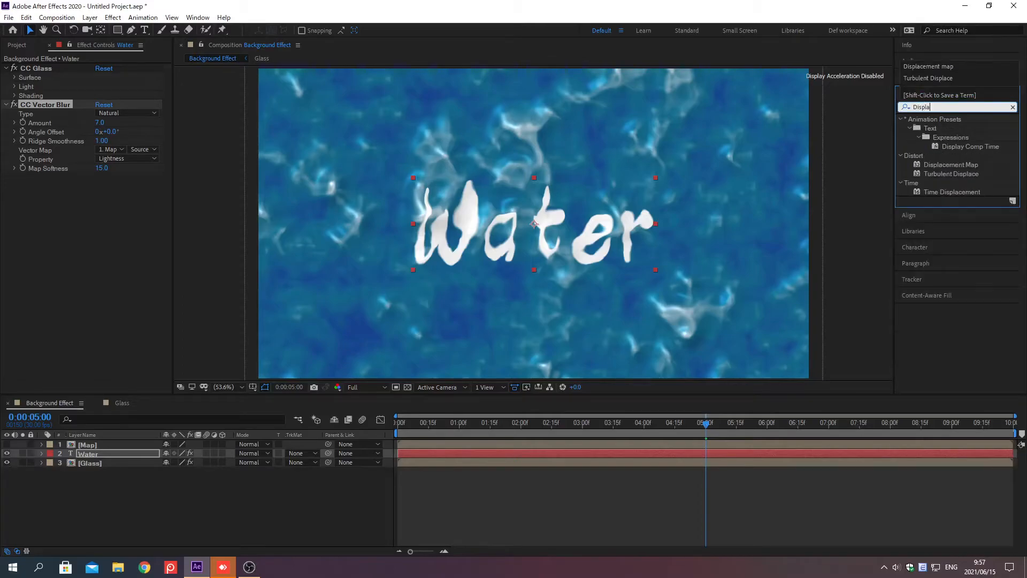
{"action": "type", "text": "cement map"}
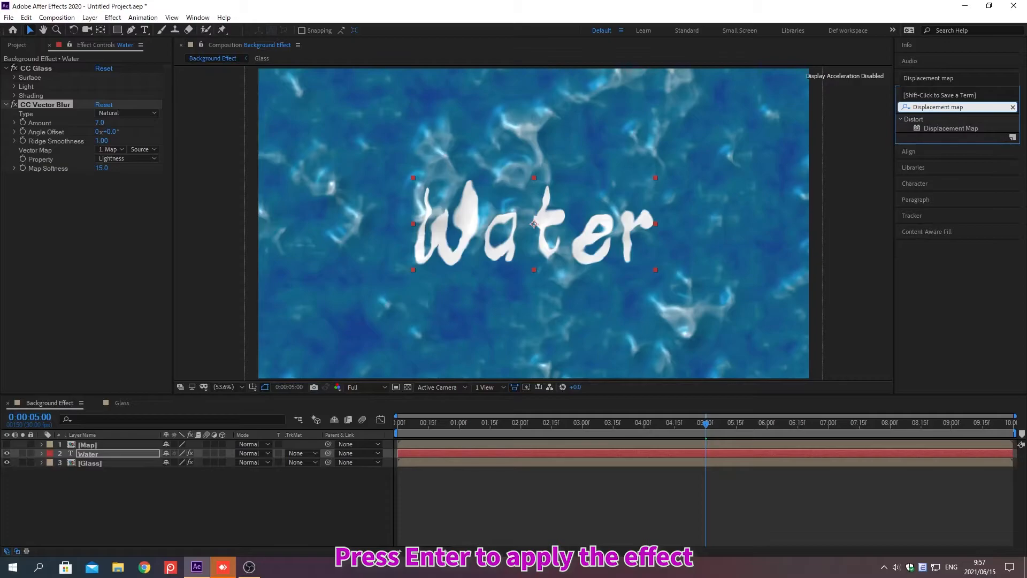
{"action": "key", "text": "Return"}
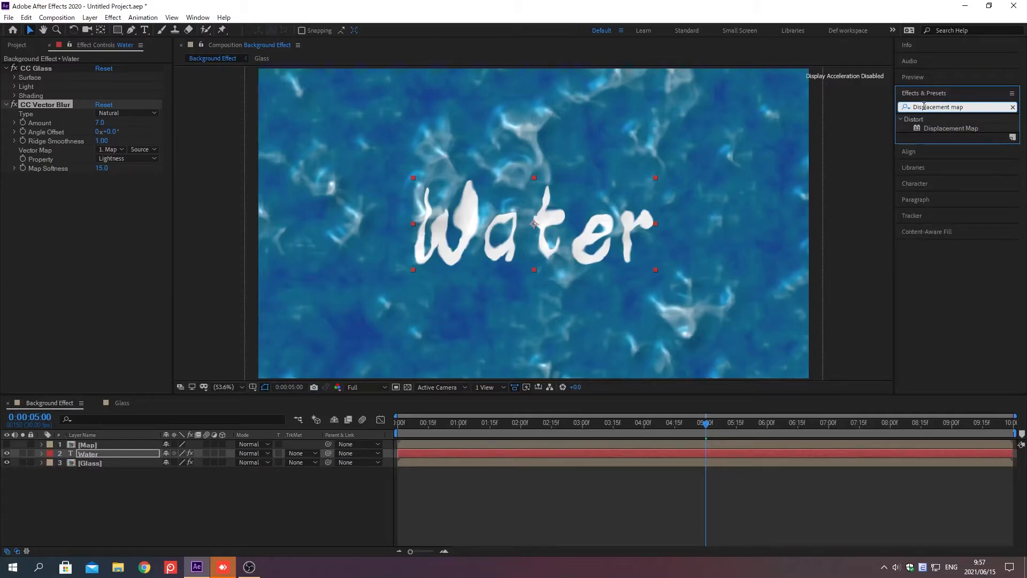
{"action": "key", "text": "Return"}
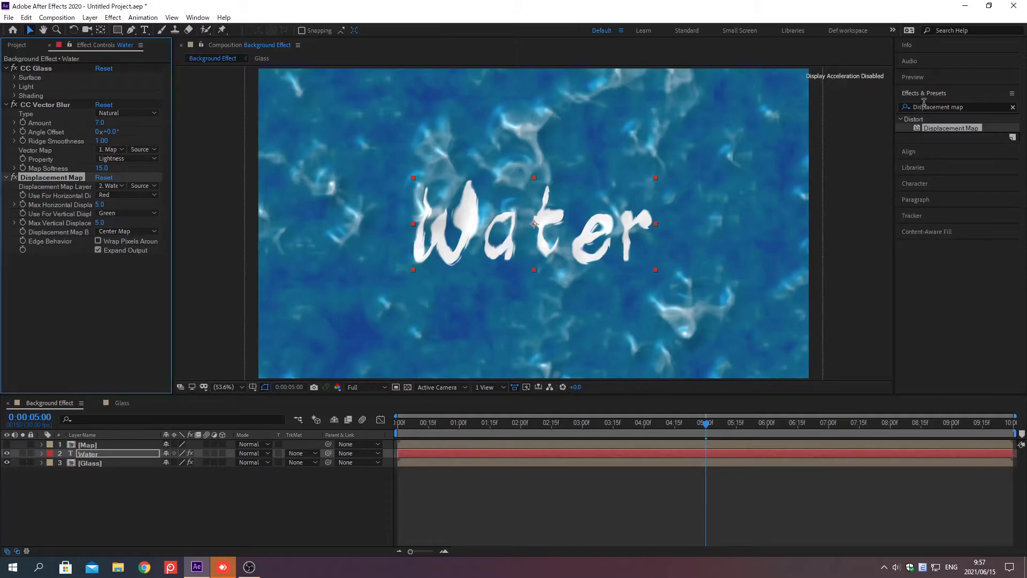
{"action": "left_click", "coordinate": [925, 94]}
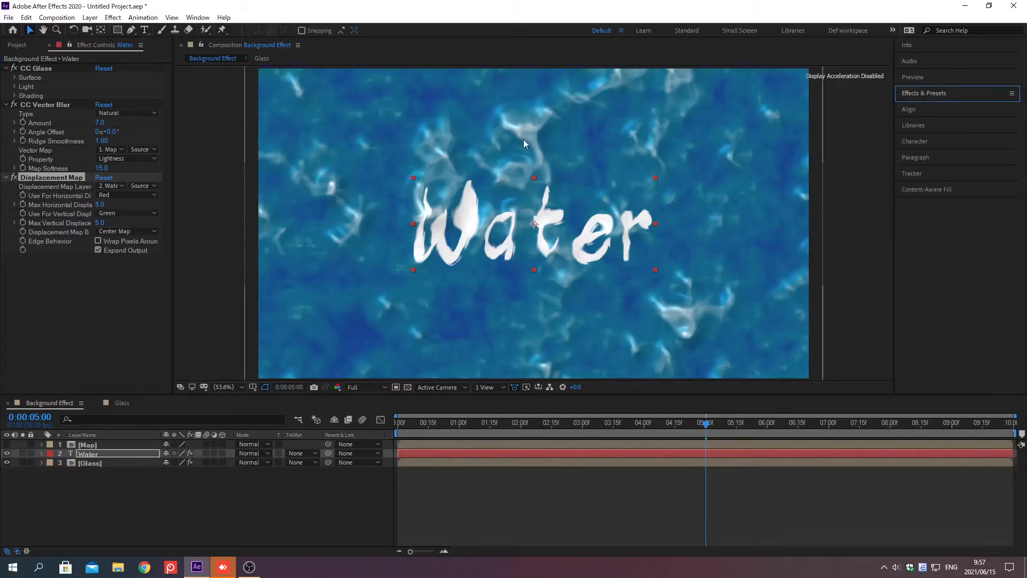
In Displacement Map on the Water layer, set the map layer to Map and both Max Horizontal and Max Vertical Displacement to 20.
{"action": "left_click", "coordinate": [122, 186]}
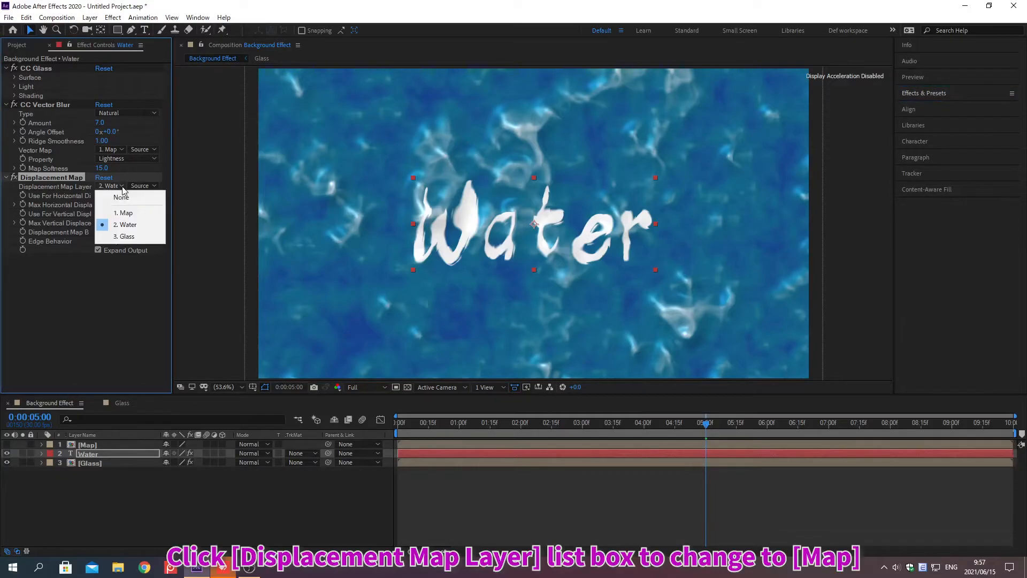
{"action": "left_click", "coordinate": [126, 213]}
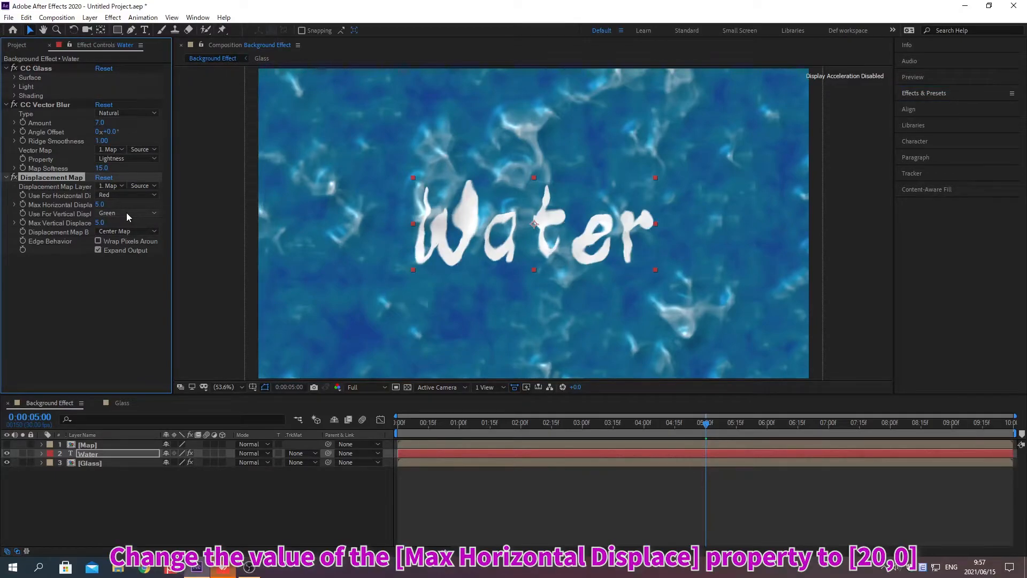
{"action": "left_click", "coordinate": [99, 205]}
{"action": "type", "text": "20"}
{"action": "key", "text": "Return"}
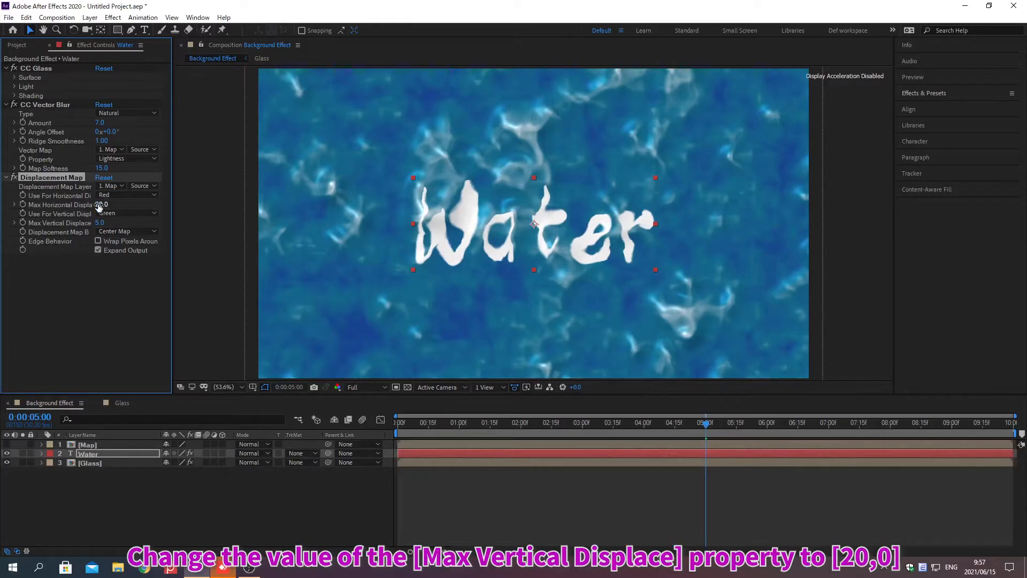
{"action": "left_click", "coordinate": [99, 223]}
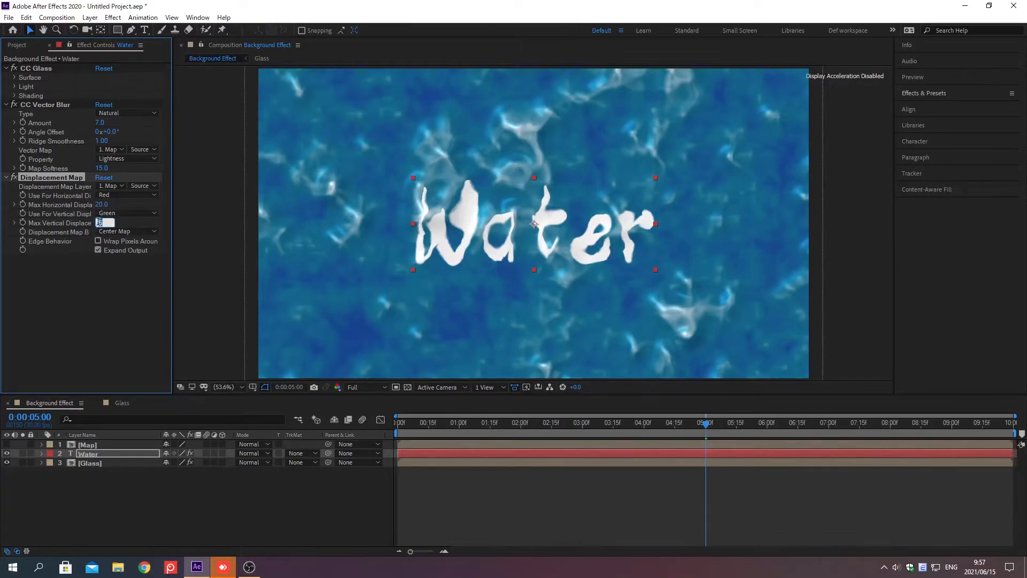
{"action": "type", "text": "20"}
{"action": "key", "text": "Return"}
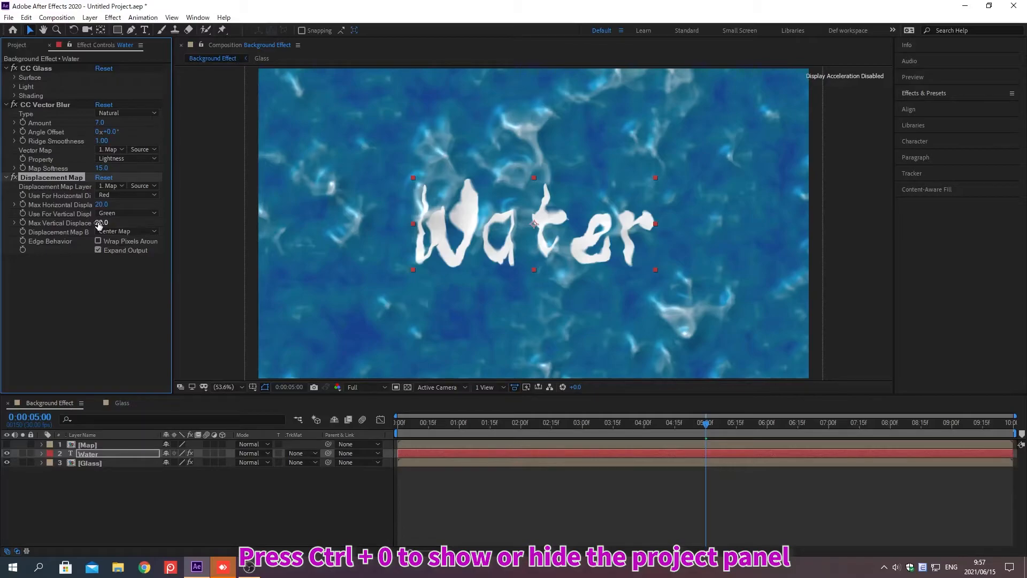
Return the playhead to the start of the composition and import 01 turtle.png into the project.
{"action": "key", "text": "Home"}
{"action": "key", "text": "ctrl+0"}
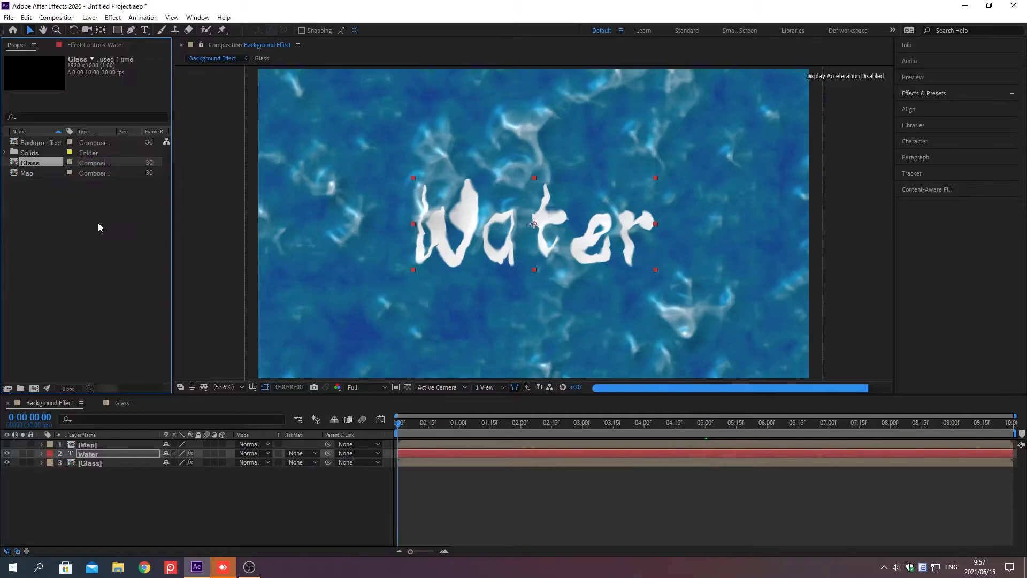
{"action": "key", "text": "ctrl+i"}
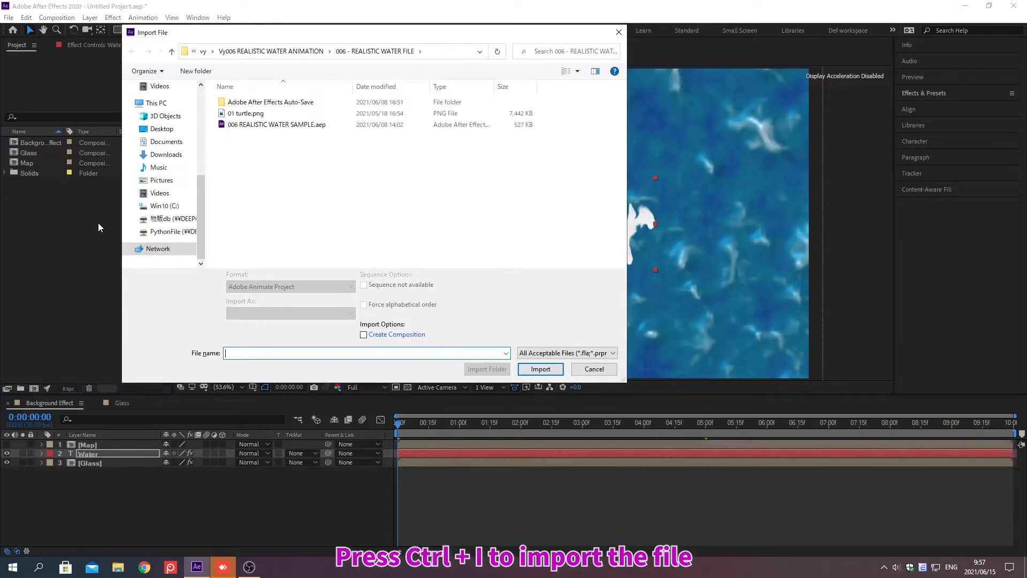
{"action": "key", "text": "Tab"}
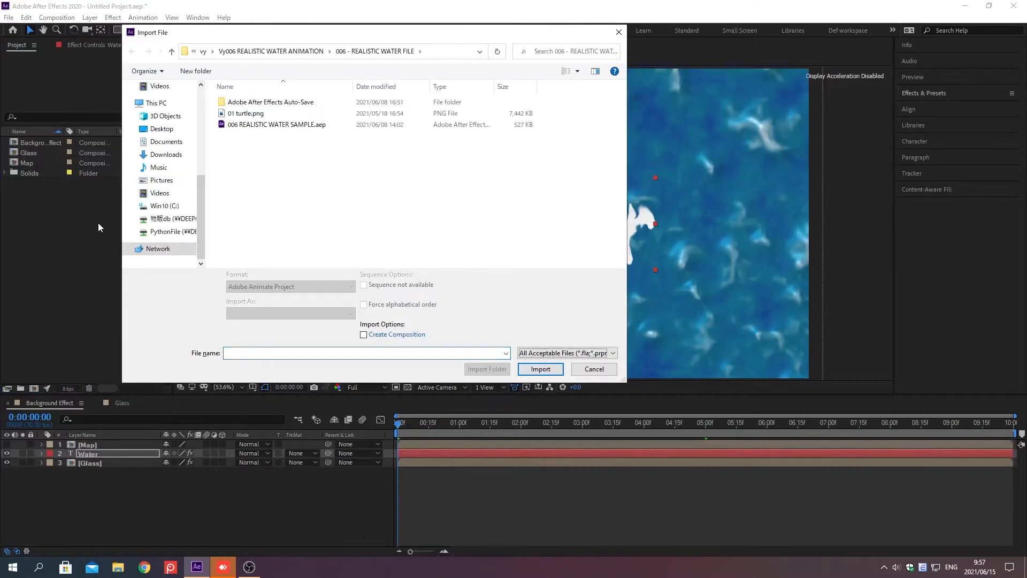
{"action": "key", "text": "alt+d"}
{"action": "key", "text": "End"}
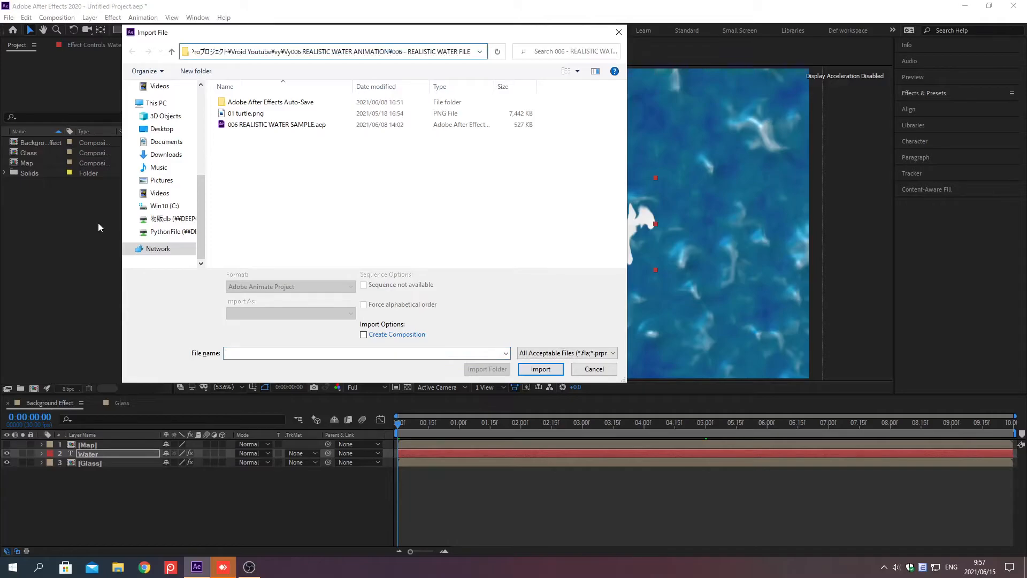
{"action": "key", "text": "Return"}
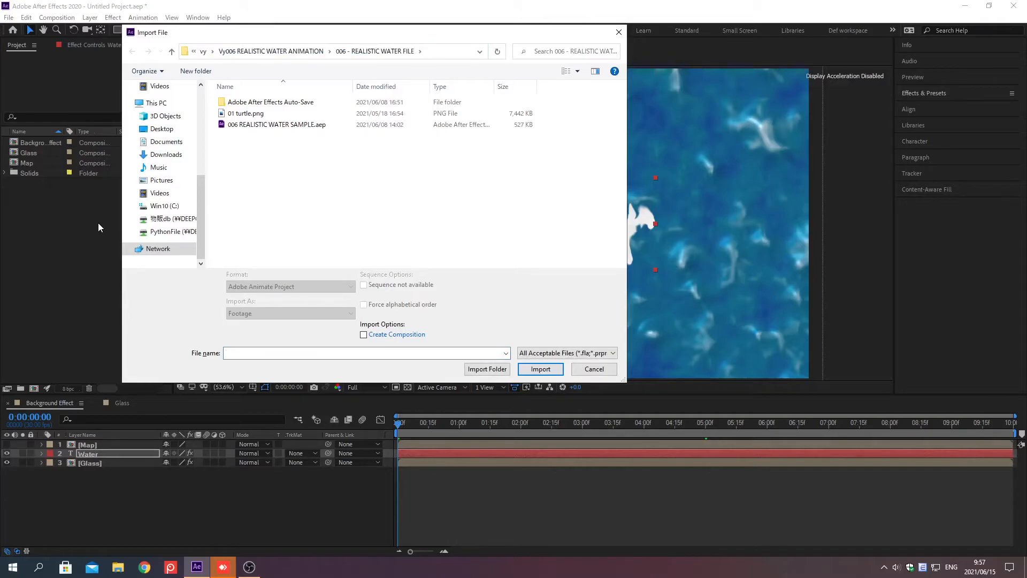
{"action": "left_click", "coordinate": [246, 114]}
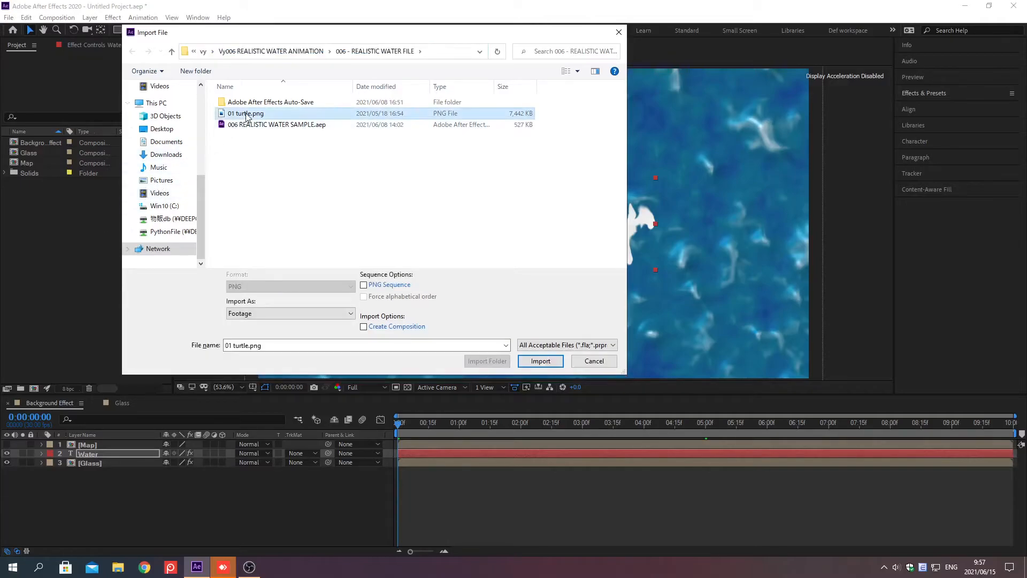
{"action": "double_click", "coordinate": [246, 114]}
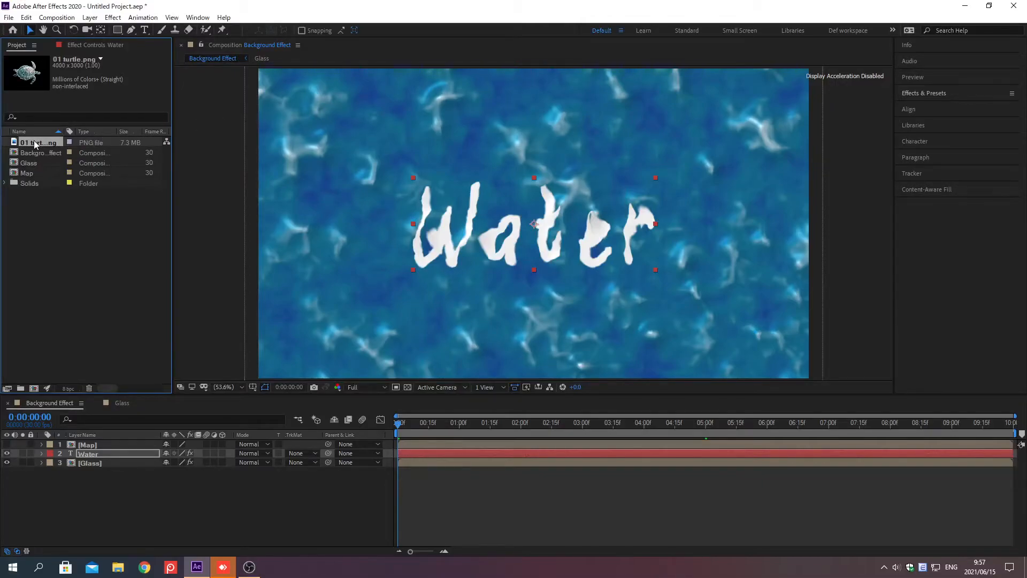
Place 01 turtle.png as the top layer of the Background Effect composition and set its Scale to 14%.
{"action": "left_click_drag", "start_coordinate": [33, 140], "coordinate": [141, 535]}
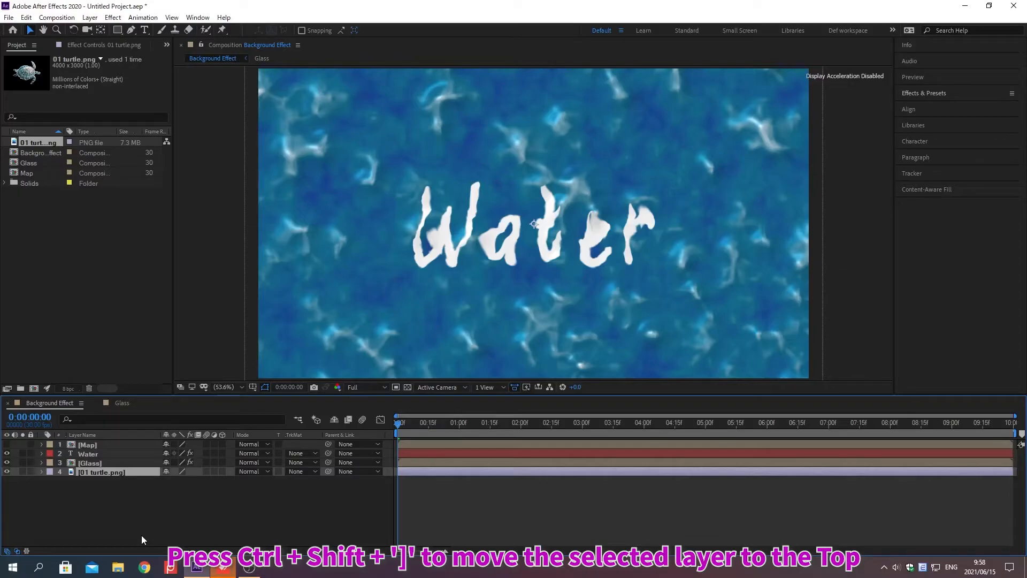
{"action": "key", "text": "ctrl+shift+bracketright"}
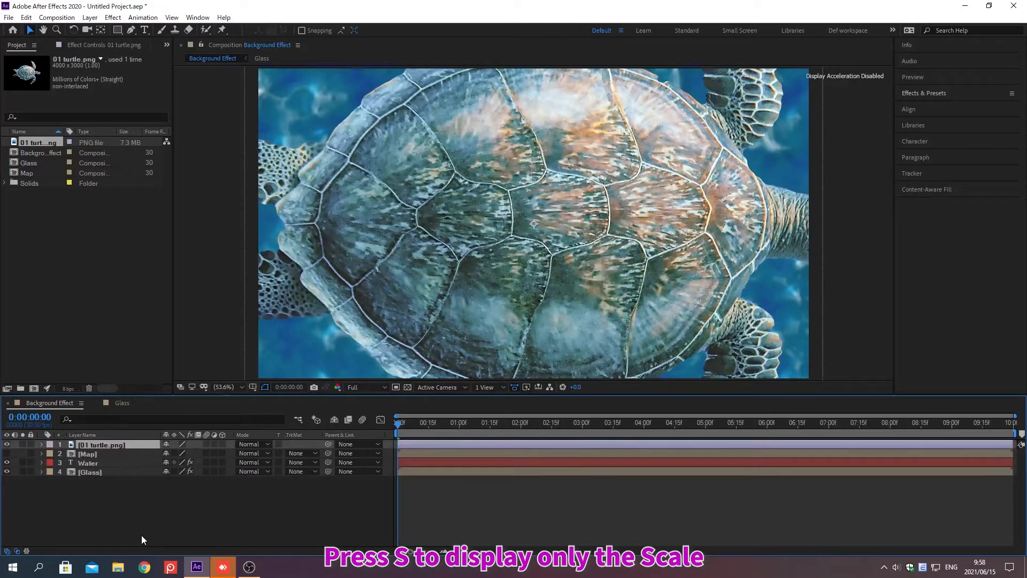
{"action": "key", "text": "s"}
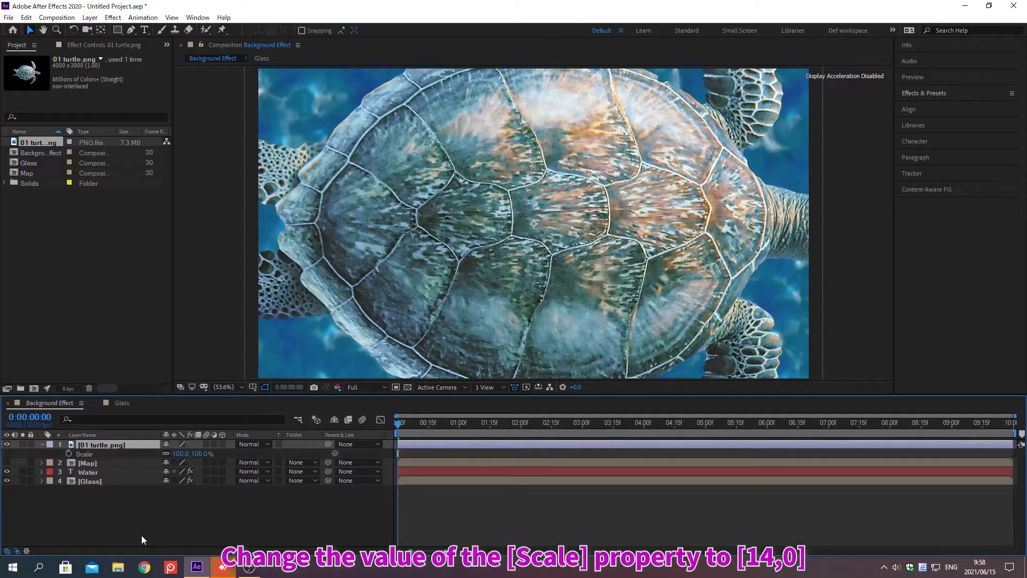
{"action": "left_click", "coordinate": [179, 453]}
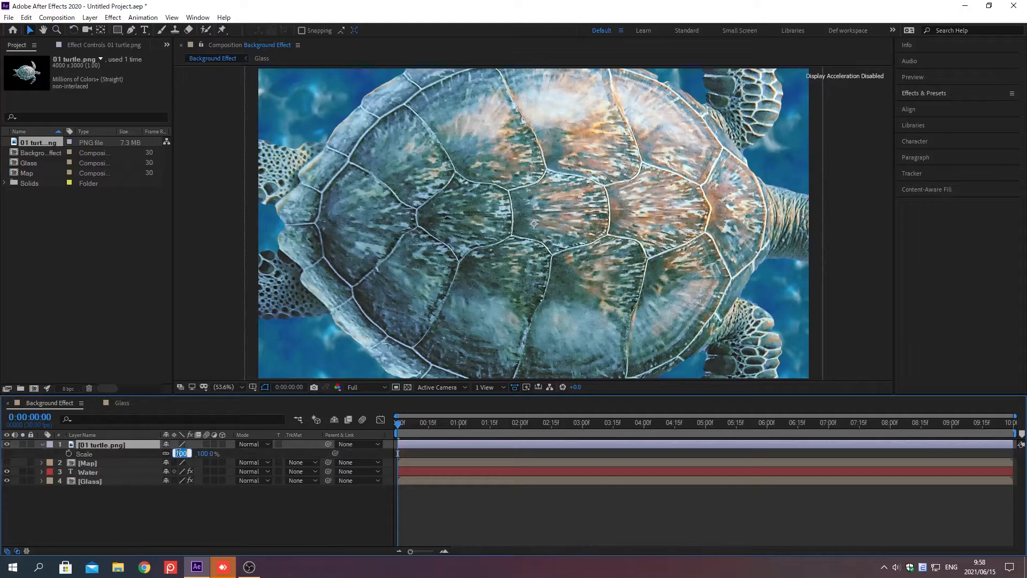
{"action": "type", "text": "14"}
{"action": "key", "text": "Return"}
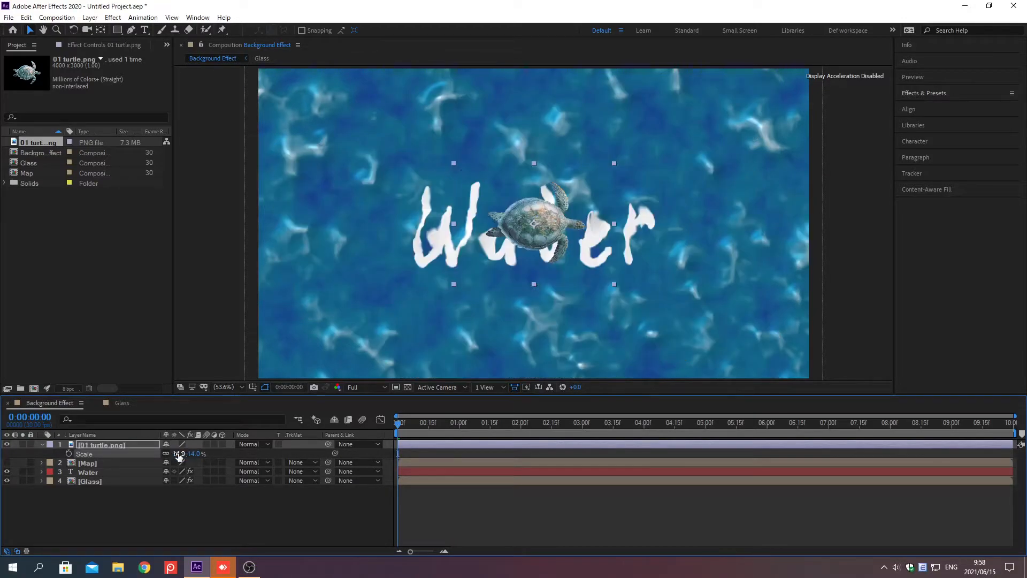
Add Puppet Position pins at the base of the turtle's two front flippers.
{"action": "left_click", "coordinate": [223, 31]}
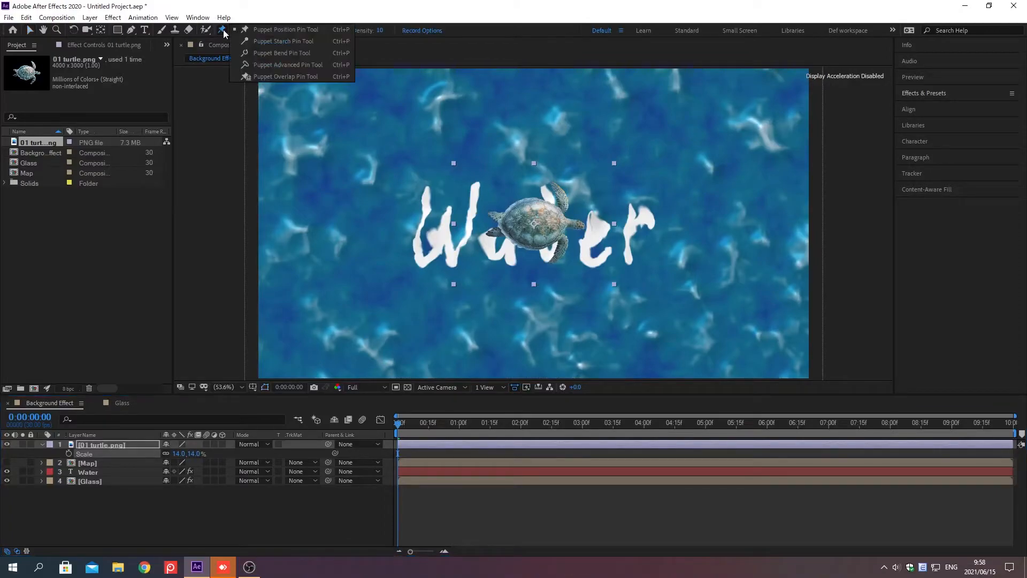
{"action": "left_click", "coordinate": [263, 33]}
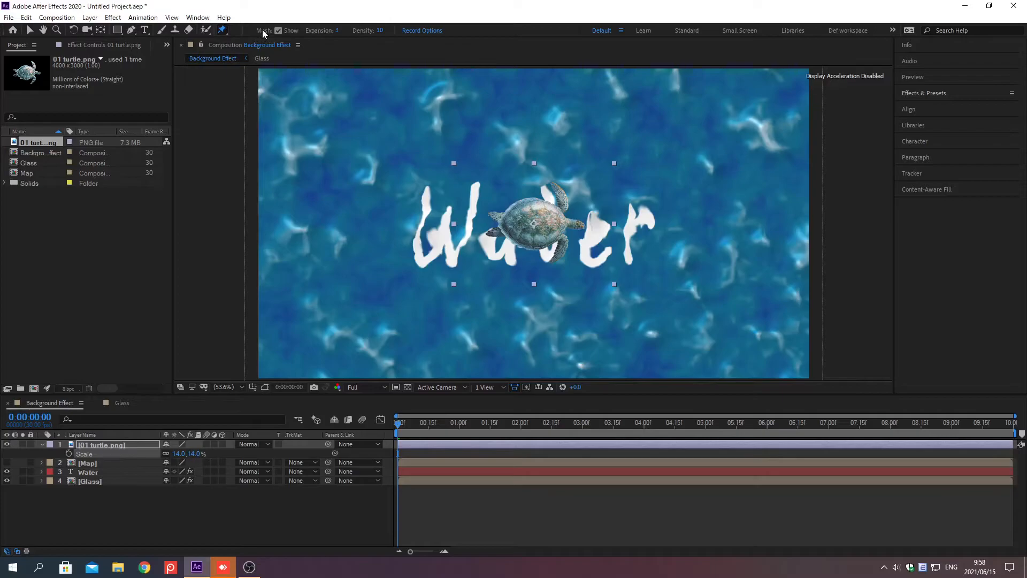
{"action": "left_click", "coordinate": [563, 213]}
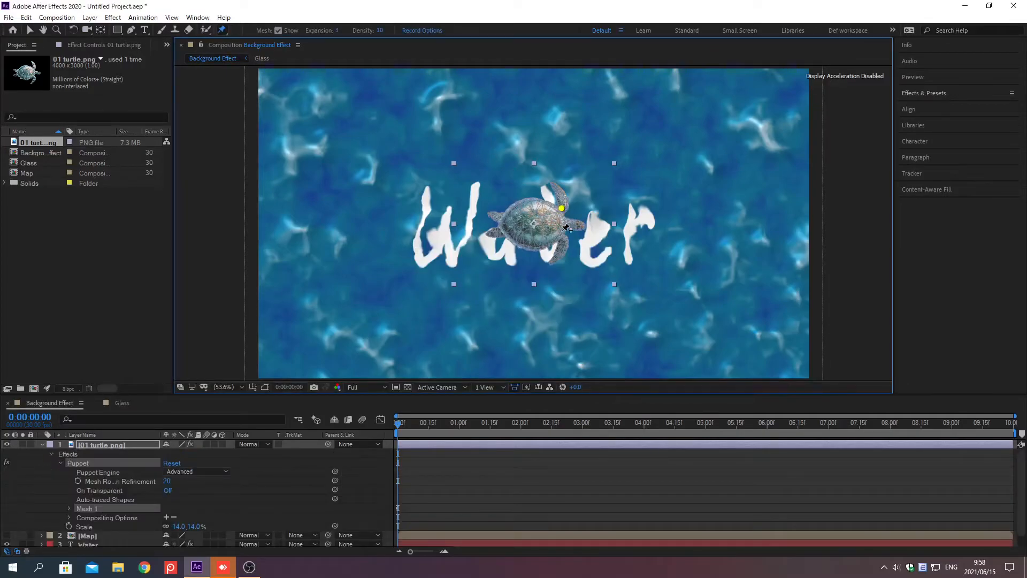
{"action": "left_click", "coordinate": [562, 236]}
Add Puppet Advanced pins near the tips of the turtle's upper and lower front flippers.
{"action": "left_click", "coordinate": [223, 30]}
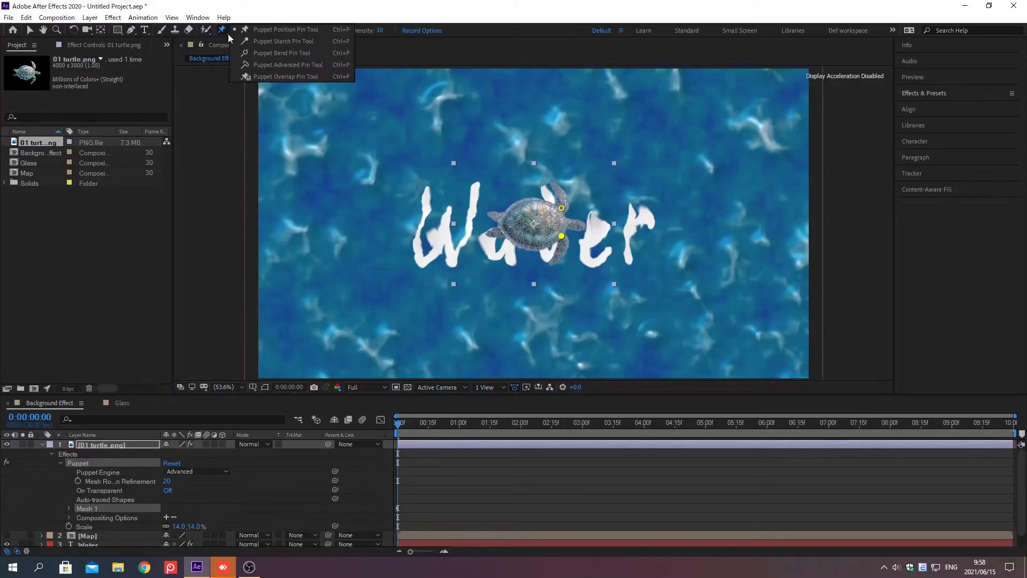
{"action": "left_click", "coordinate": [263, 67]}
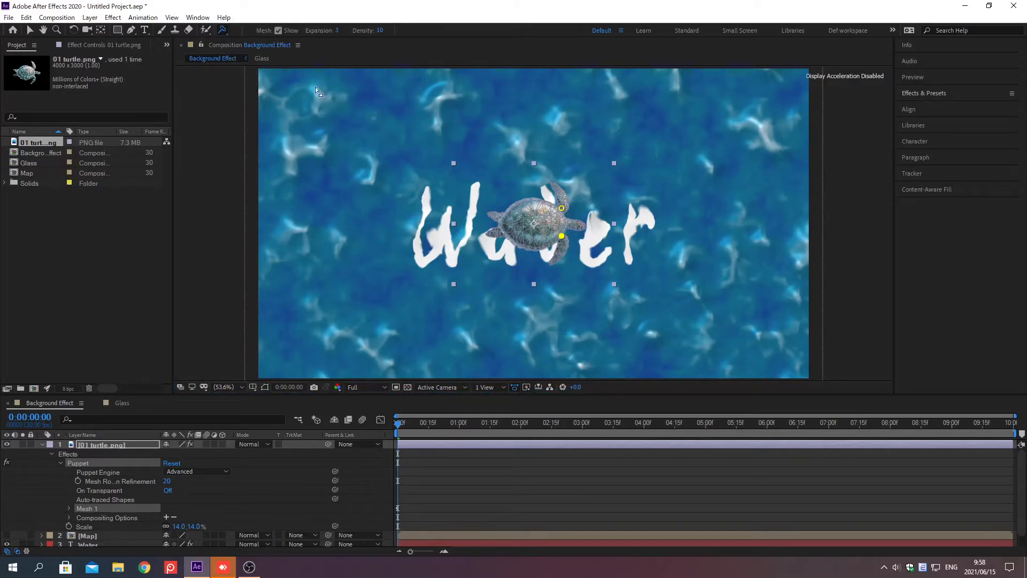
{"action": "left_click", "coordinate": [556, 188]}
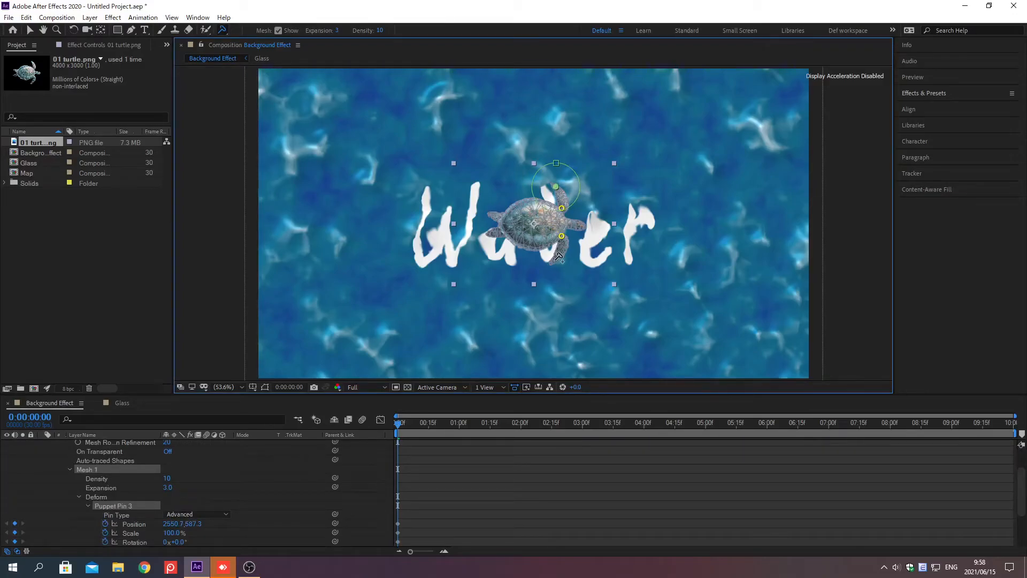
{"action": "left_click", "coordinate": [557, 260]}
At 0:00:00:25, set the X Position of Puppet Pin 4 on the lower front flipper's tip to 2969.6.
{"action": "key", "text": "alt+shift+j"}
{"action": "type", "text": "0:00:00:25"}
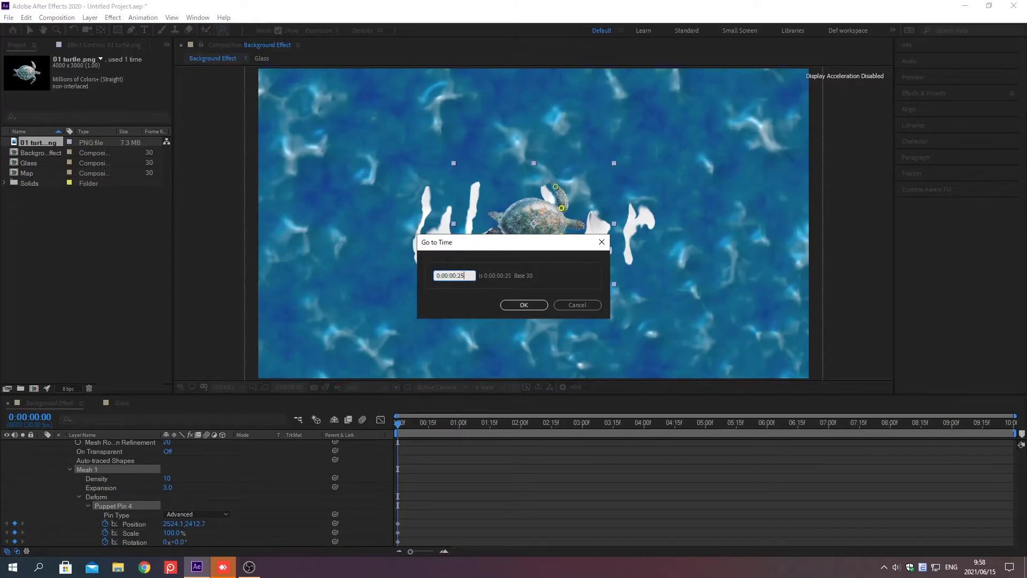
{"action": "key", "text": "Return"}
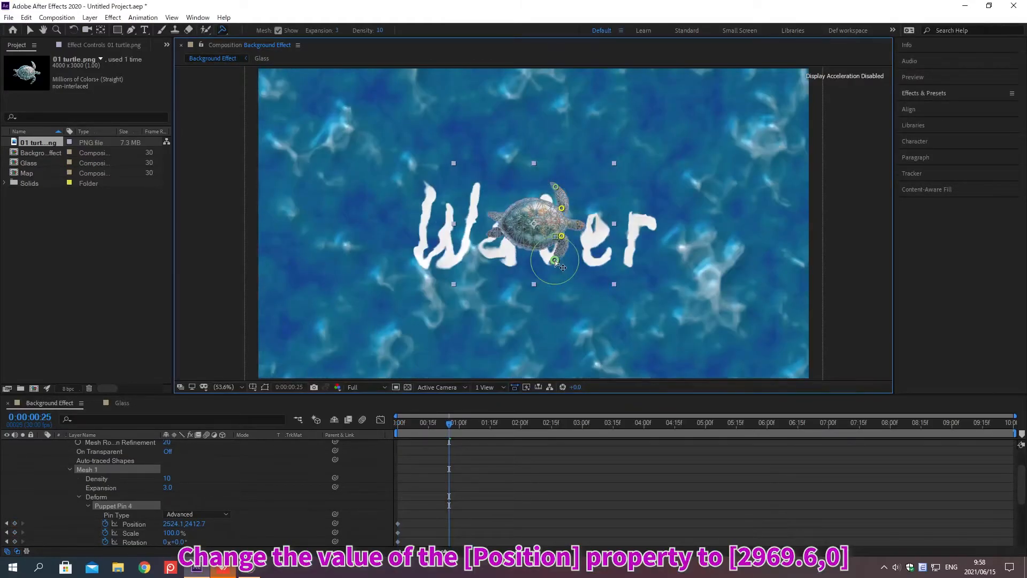
{"action": "right_click", "coordinate": [135, 525]}
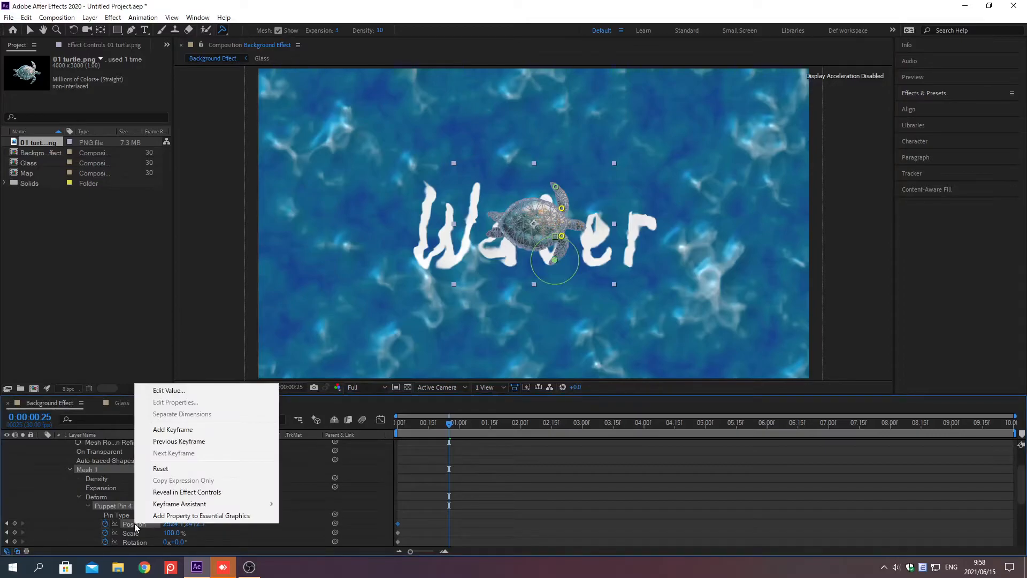
{"action": "left_click", "coordinate": [168, 390]}
{"action": "type", "text": "2969.6"}
{"action": "key", "text": "Return"}
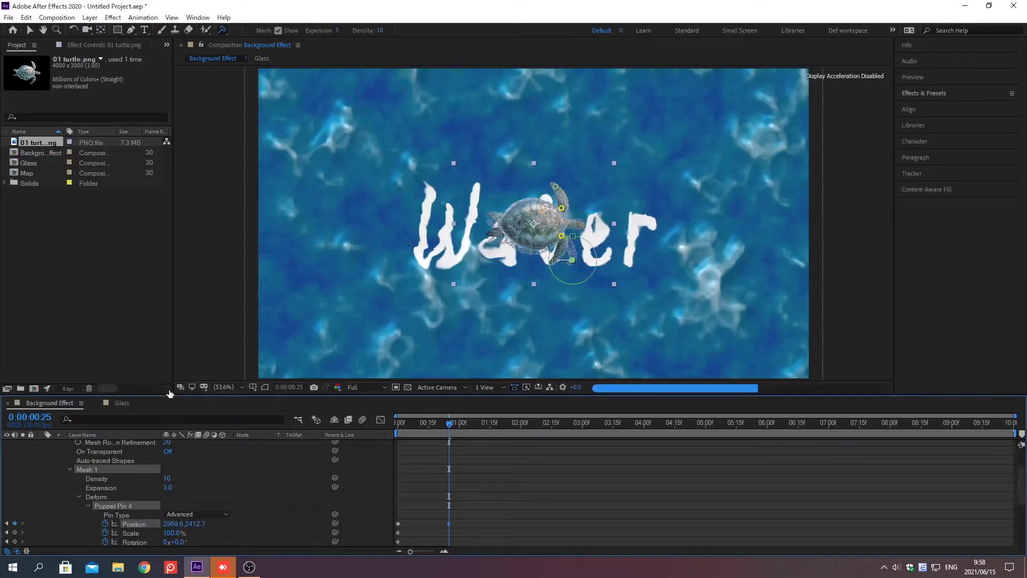
{"action": "left_click_drag", "start_coordinate": [1022, 486], "coordinate": [1017, 512]}
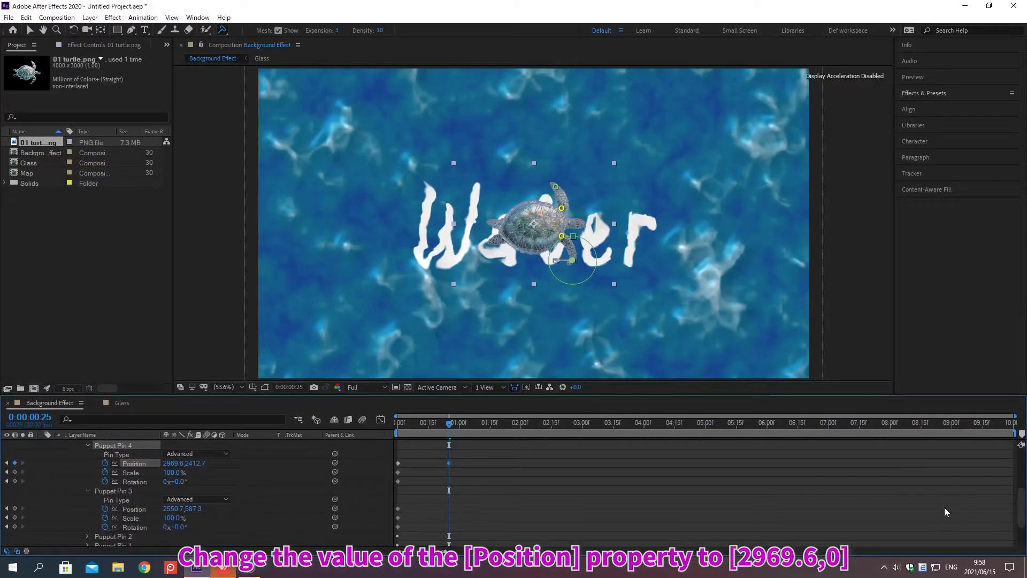
Set the X Position of Puppet Pin 3 on the upper front flipper's tip to 2969.6 at 0:00:00:25.
{"action": "right_click", "coordinate": [134, 512]}
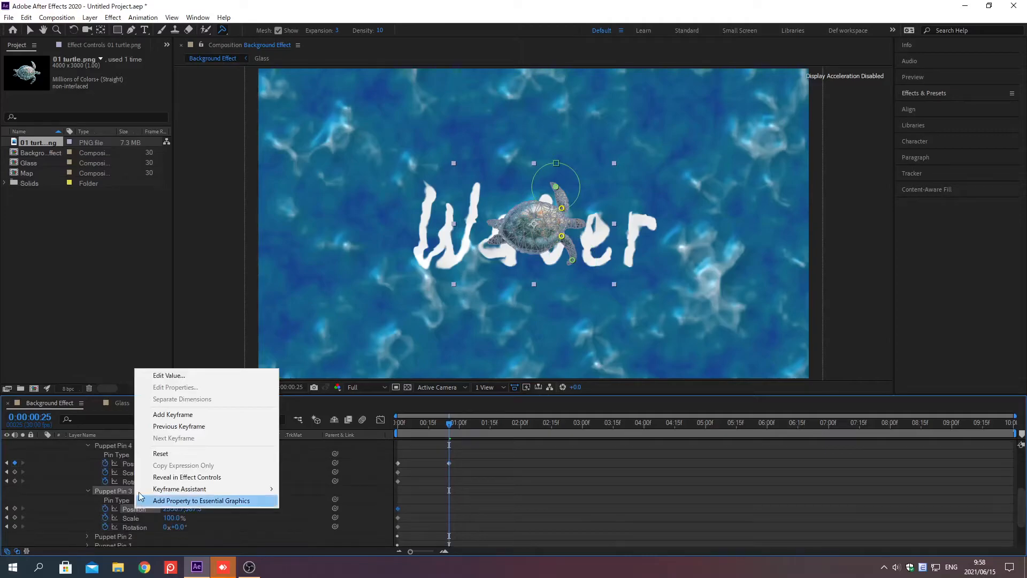
{"action": "left_click", "coordinate": [169, 375]}
{"action": "type", "text": "2969.8"}
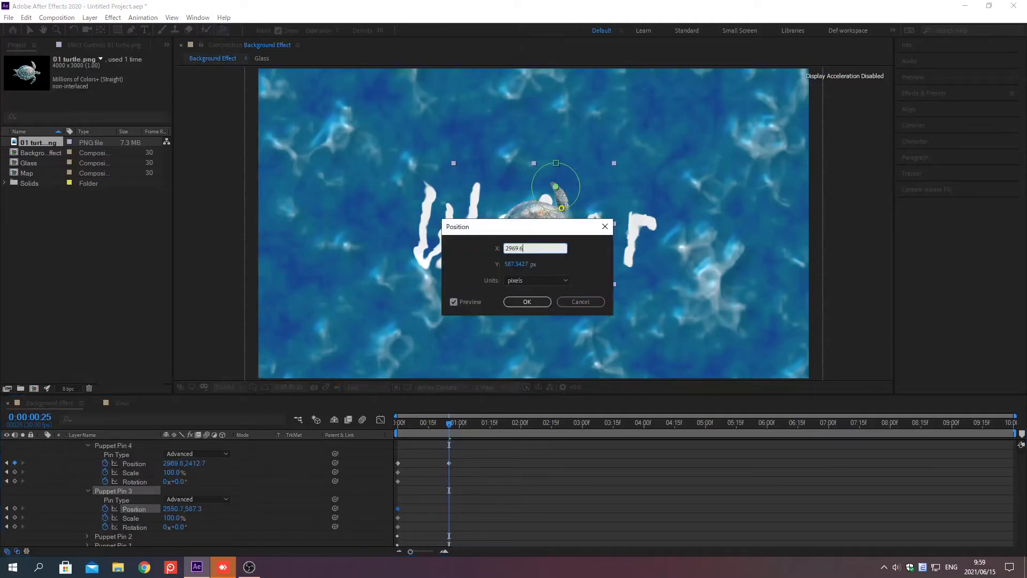
{"action": "key", "text": "Return"}
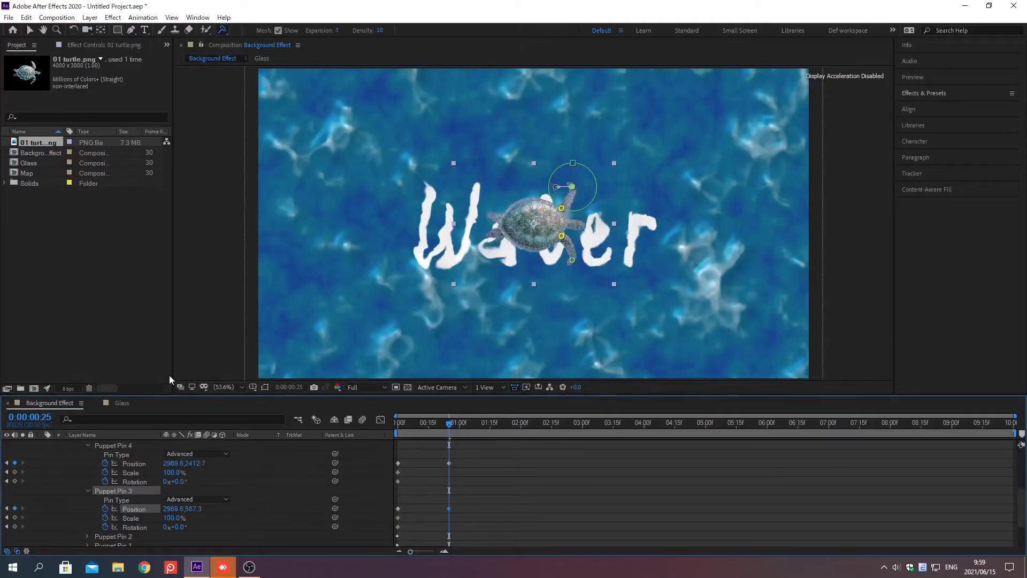
Copy all keyframes of Puppet Pins 3 and 4 and paste them at 0:00:01:07.
{"action": "left_click", "coordinate": [394, 456]}
{"action": "left_click_drag", "start_coordinate": [394, 456], "coordinate": [476, 531]}
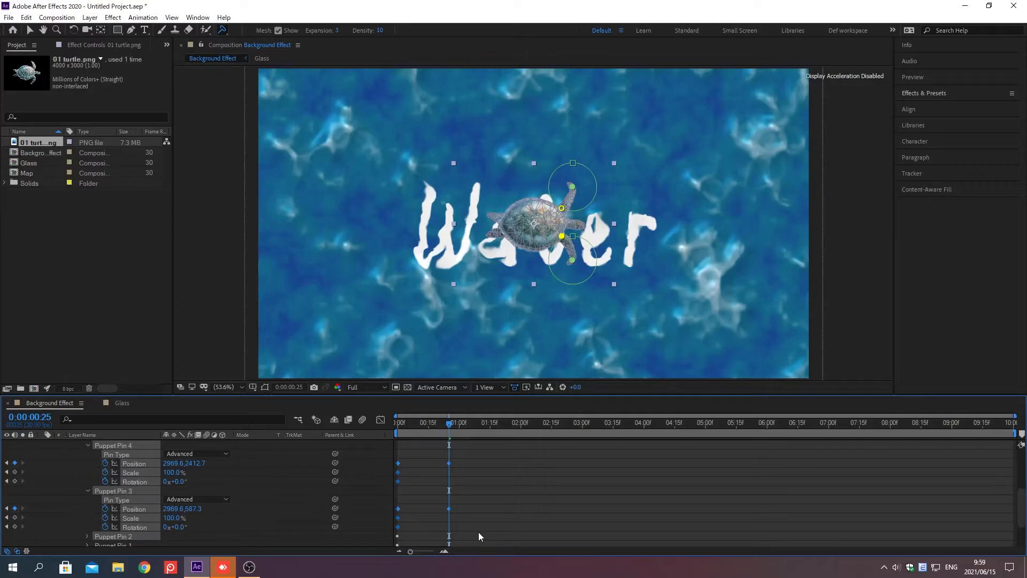
{"action": "key", "text": "alt+shift+j"}
{"action": "key", "text": "BackSpace"}
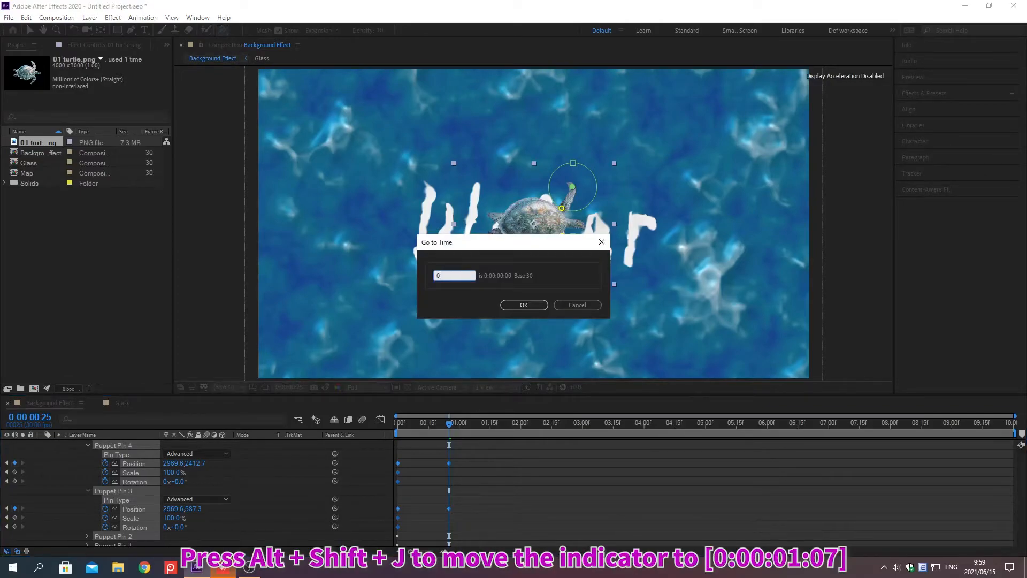
{"action": "type", "text": "0:00:01:07"}
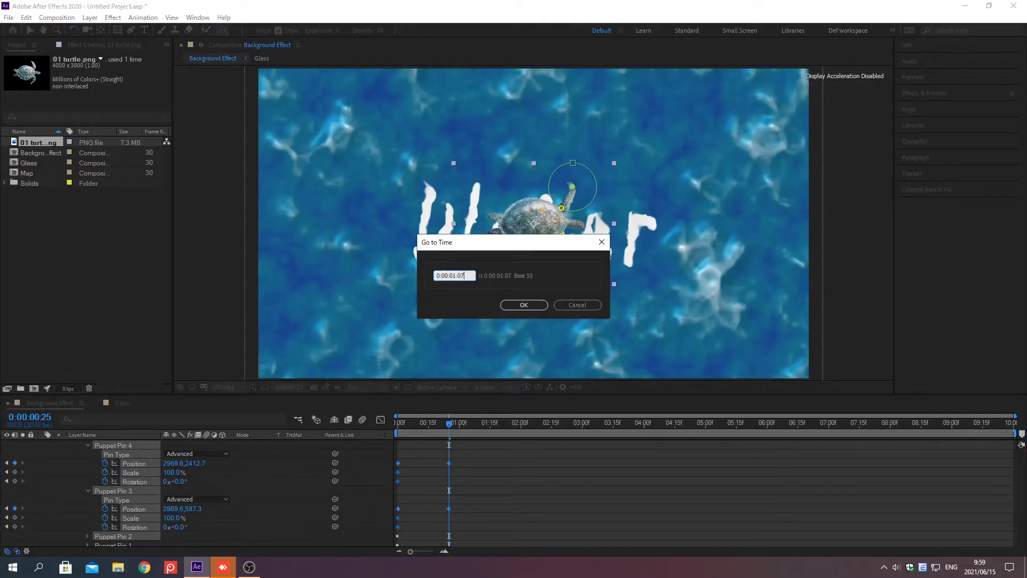
{"action": "key", "text": "Return"}
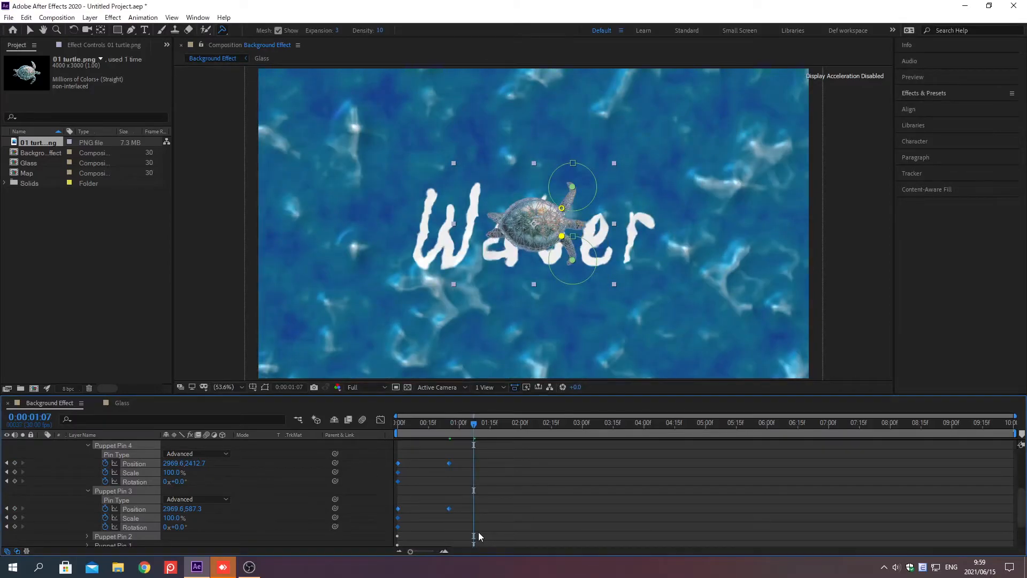
{"action": "key", "text": "ctrl+v"}
Paste the copied flipper pin keyframes again at 0:00:02:15.
{"action": "key", "text": "alt+shift+j"}
{"action": "type", "text": "0:00:02:15"}
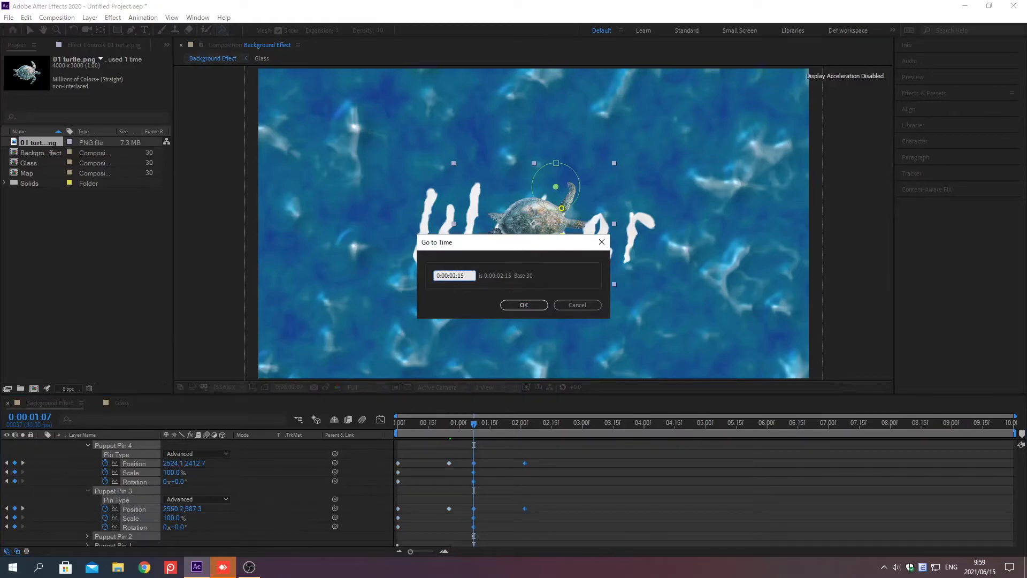
{"action": "key", "text": "Return"}
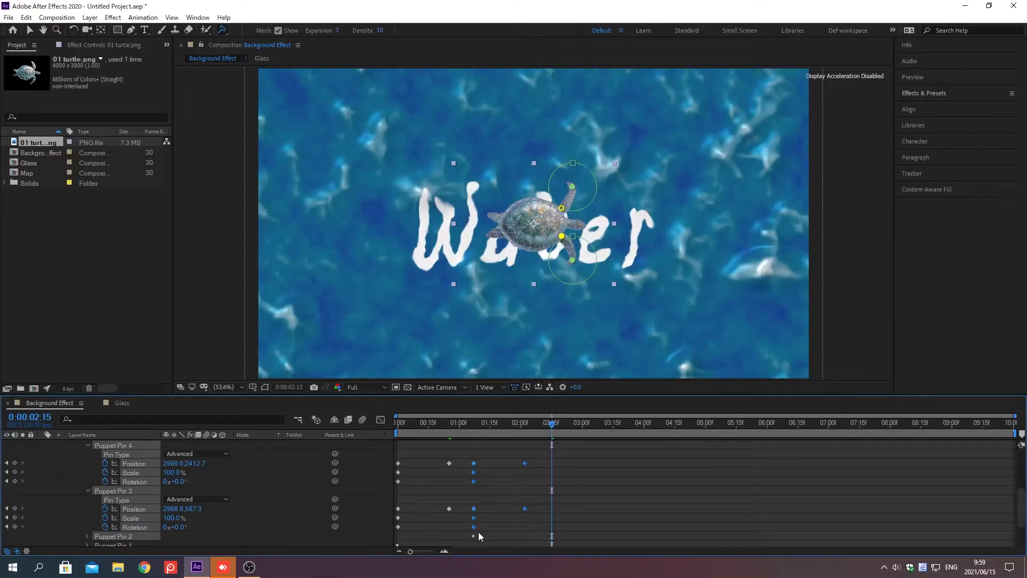
{"action": "key", "text": "ctrl+v"}
Paste another copy of the flipper pin keyframes at 0:00:03:24.
{"action": "key", "text": "alt+shift+j"}
{"action": "type", "text": "0:00:03:24"}
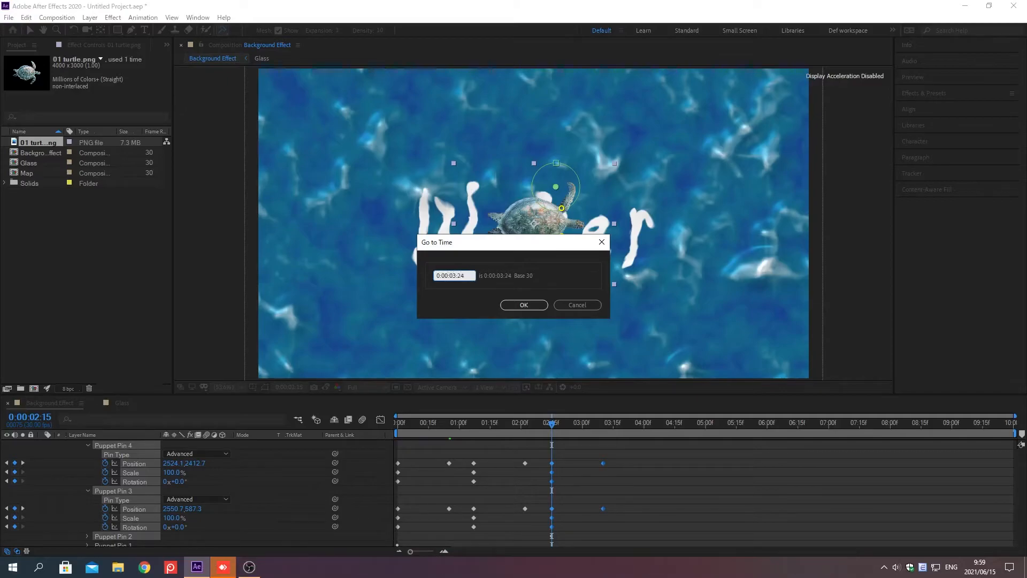
{"action": "key", "text": "Return"}
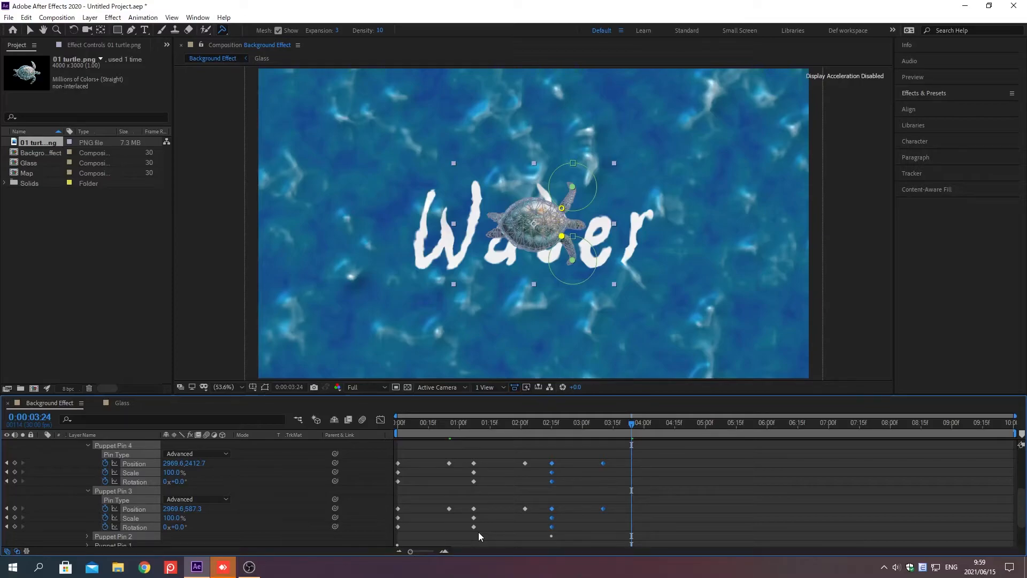
{"action": "key", "text": "ctrl+v"}
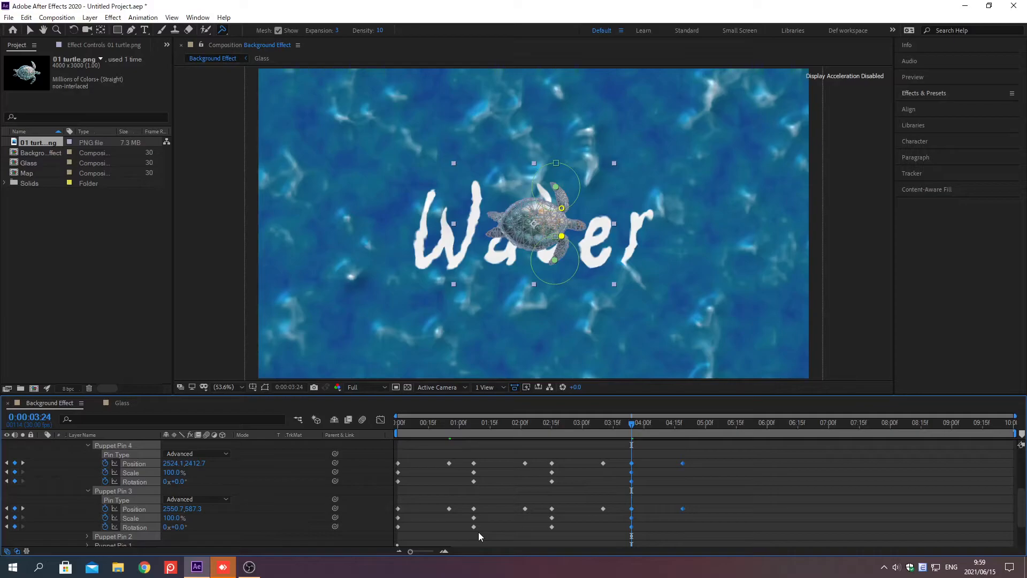
Collapse the 01 turtle.png layer's properties and set its Anchor Point to 3146, 1553.
{"action": "key", "text": "KP_1"}
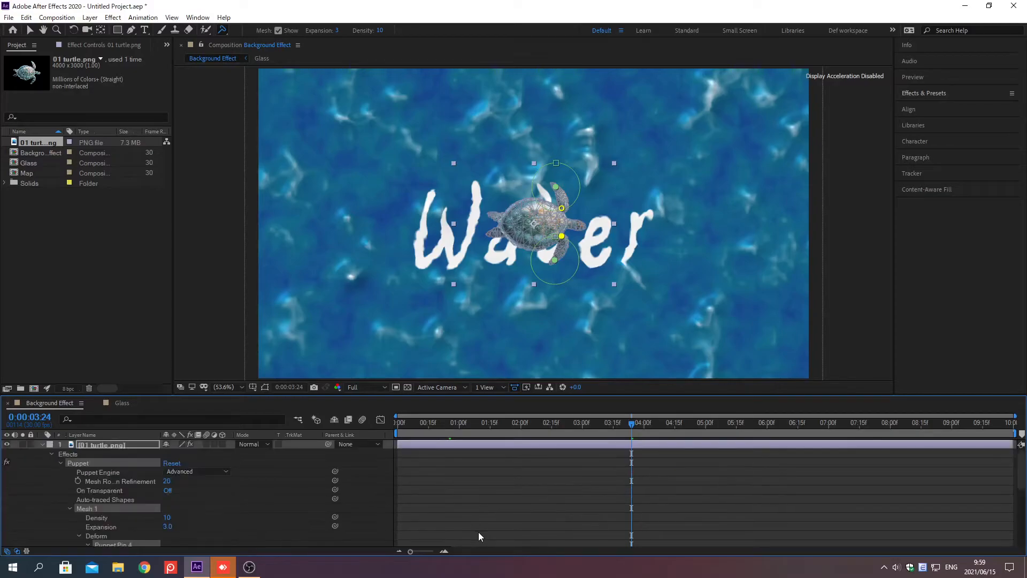
{"action": "left_click", "coordinate": [42, 444]}
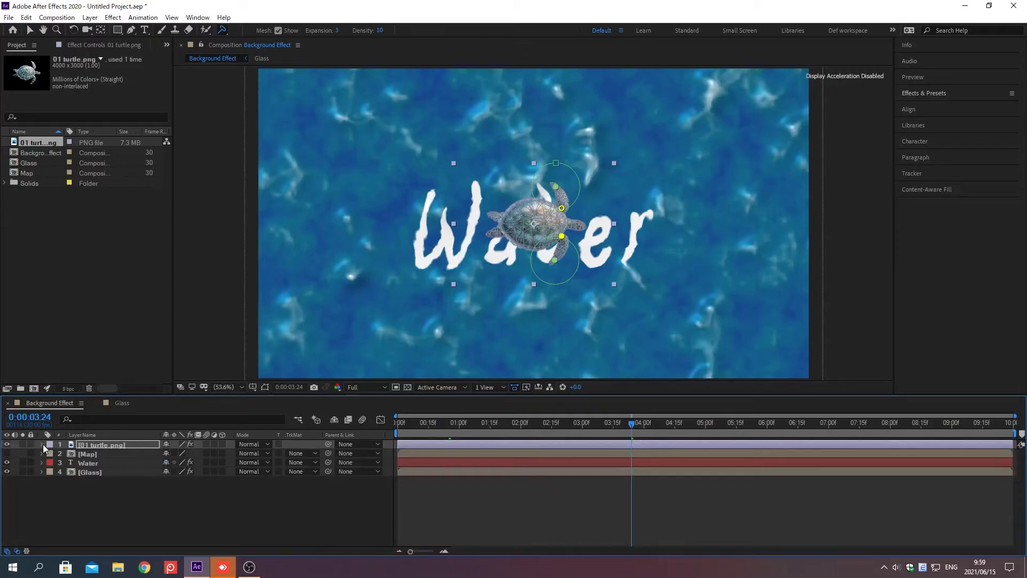
{"action": "key", "text": "a"}
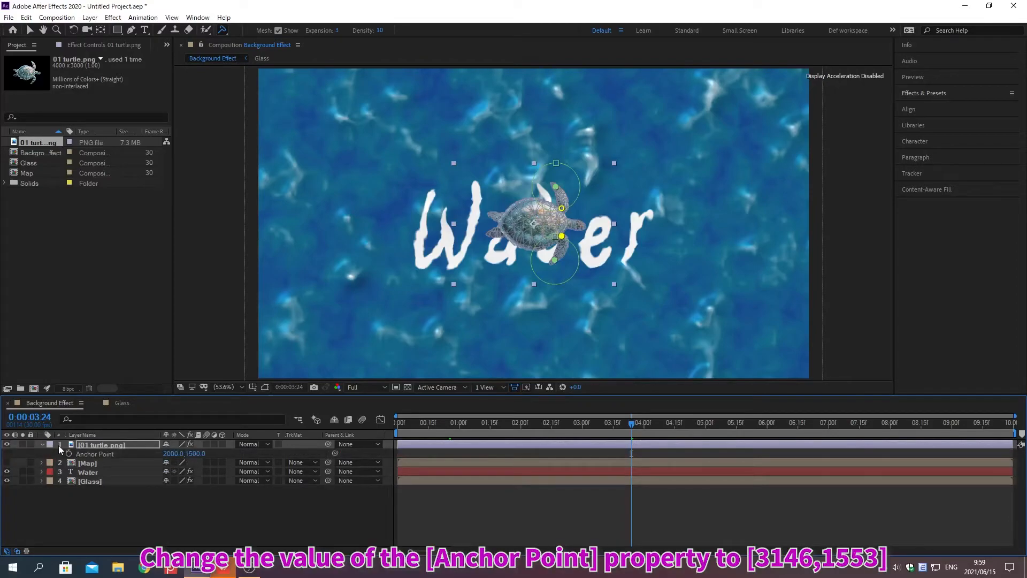
{"action": "left_click", "coordinate": [169, 453]}
{"action": "type", "text": "3146"}
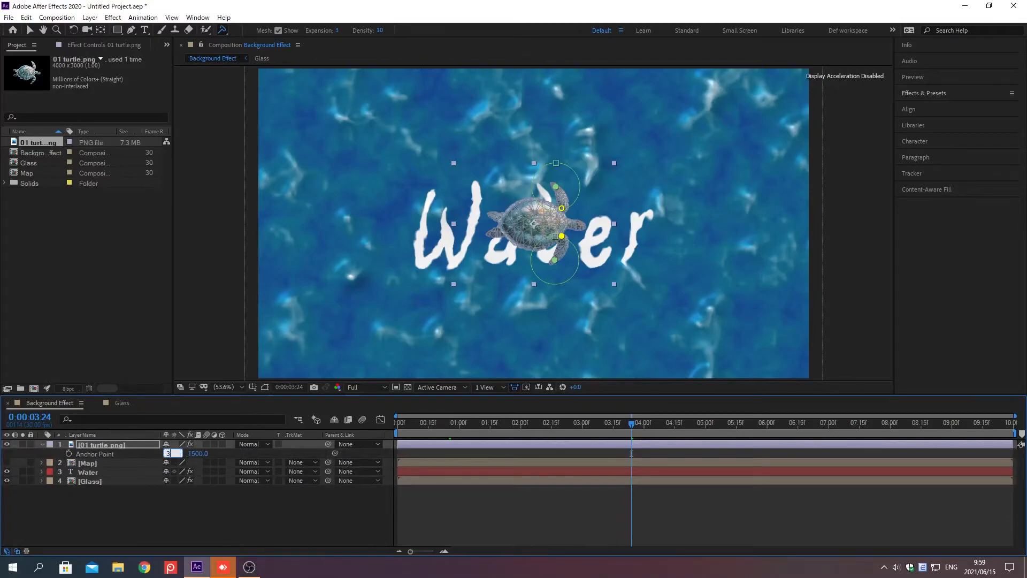
{"action": "key", "text": "Tab"}
{"action": "type", "text": "1553"}
{"action": "key", "text": "Return"}
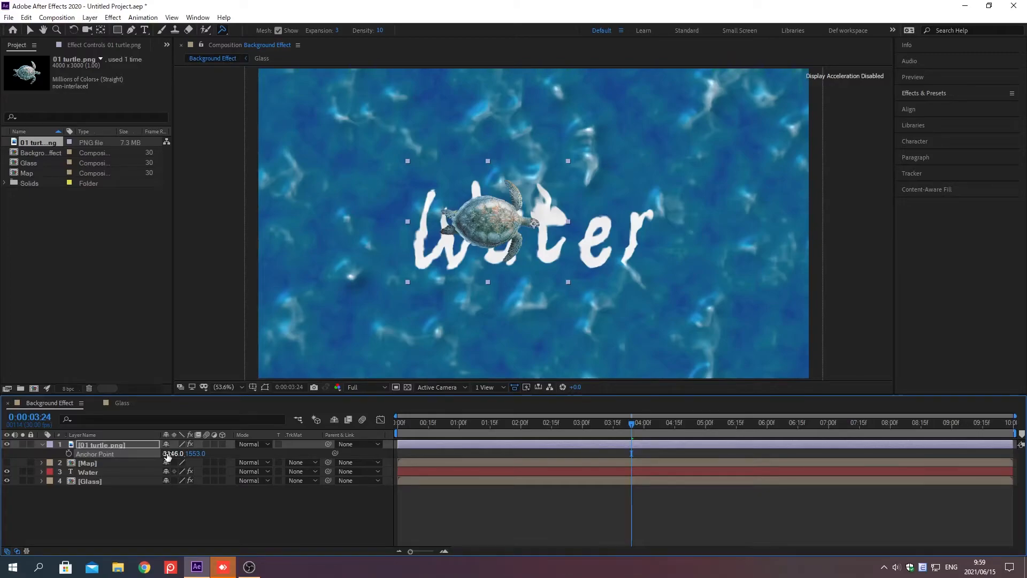
At 0:00:00:00, create a Position keyframe on the turtle layer with the value 345, 560.
{"action": "key", "text": "p"}
{"action": "key", "text": "alt+shift+j"}
{"action": "type", "text": "0:00:00:00"}
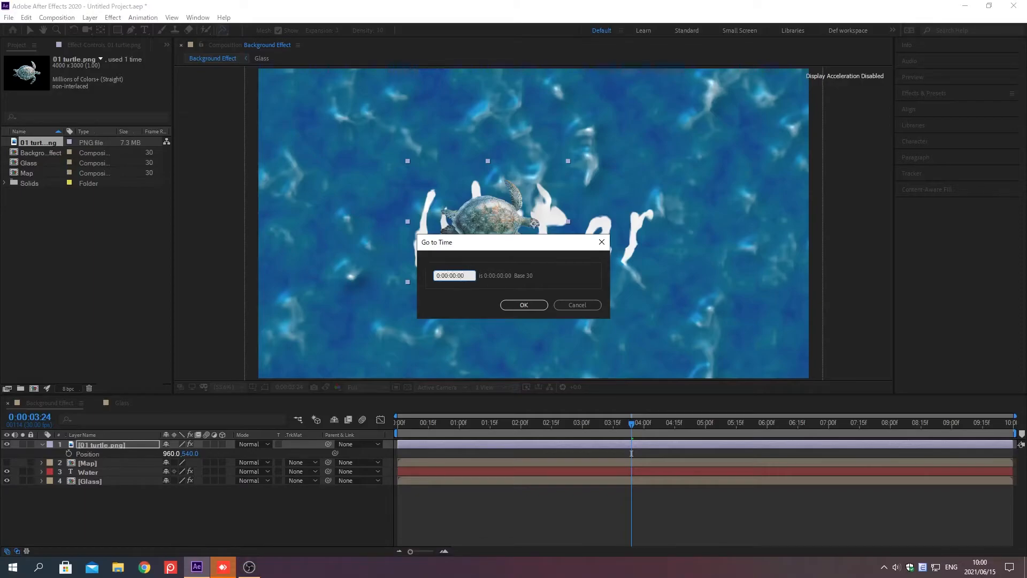
{"action": "key", "text": "Return"}
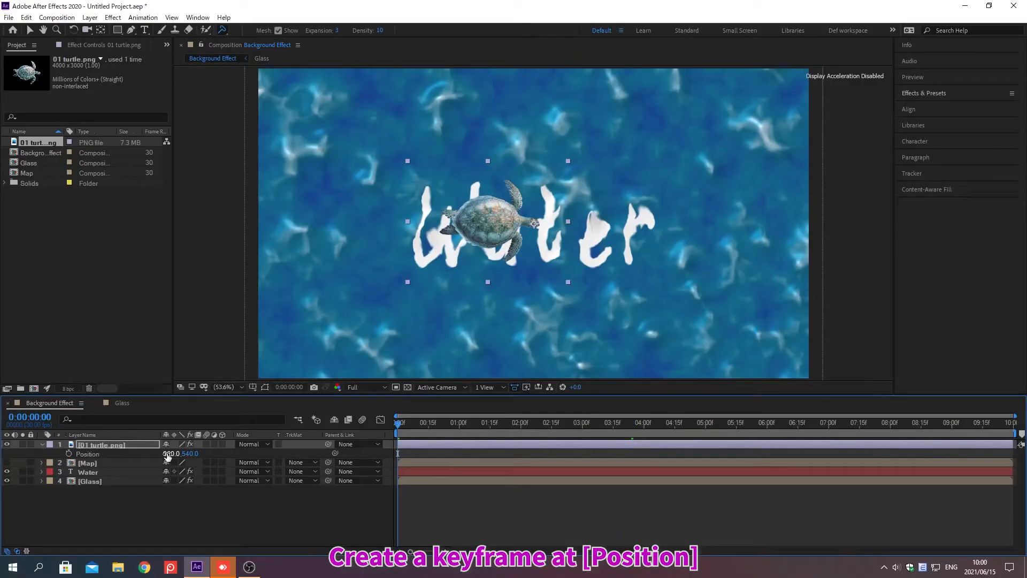
{"action": "left_click", "coordinate": [68, 454]}
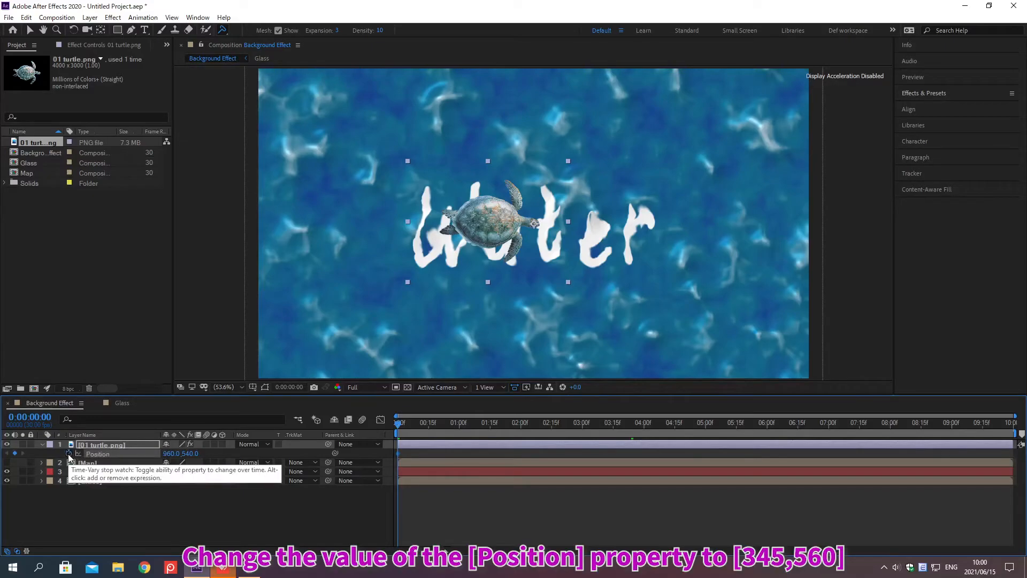
{"action": "left_click", "coordinate": [177, 453]}
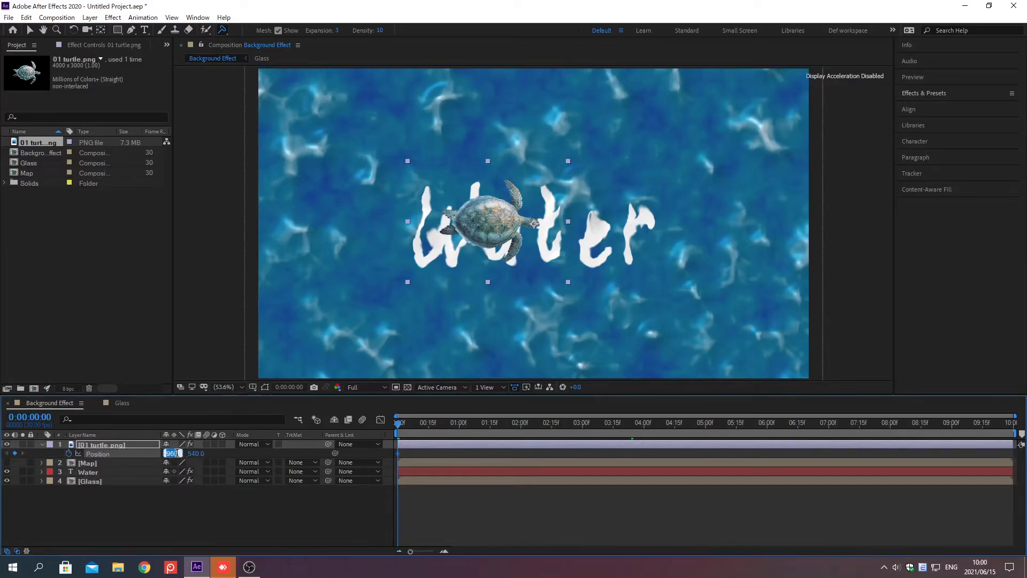
{"action": "type", "text": "345"}
{"action": "key", "text": "Tab"}
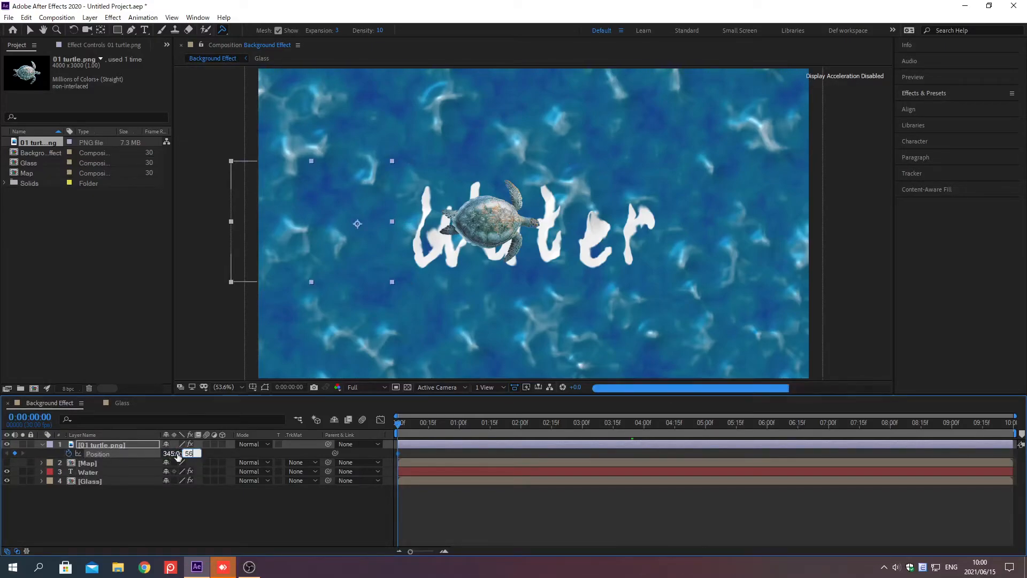
{"action": "type", "text": "560"}
{"action": "key", "text": "Return"}
At 0:00:04:15, set the turtle layer's Position to 1835, 565.
{"action": "key", "text": "alt+shift+j"}
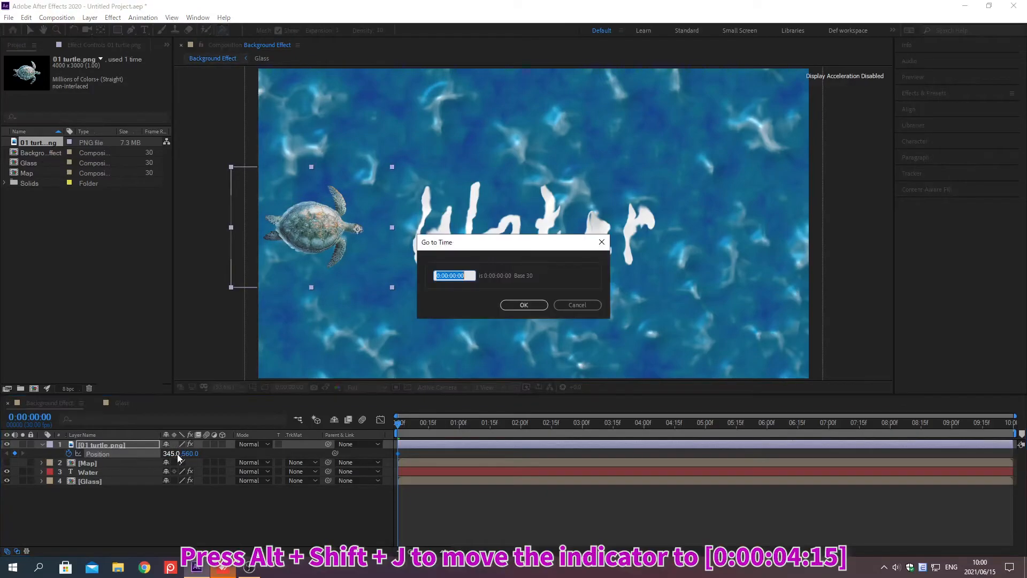
{"action": "type", "text": "0:00:04:15"}
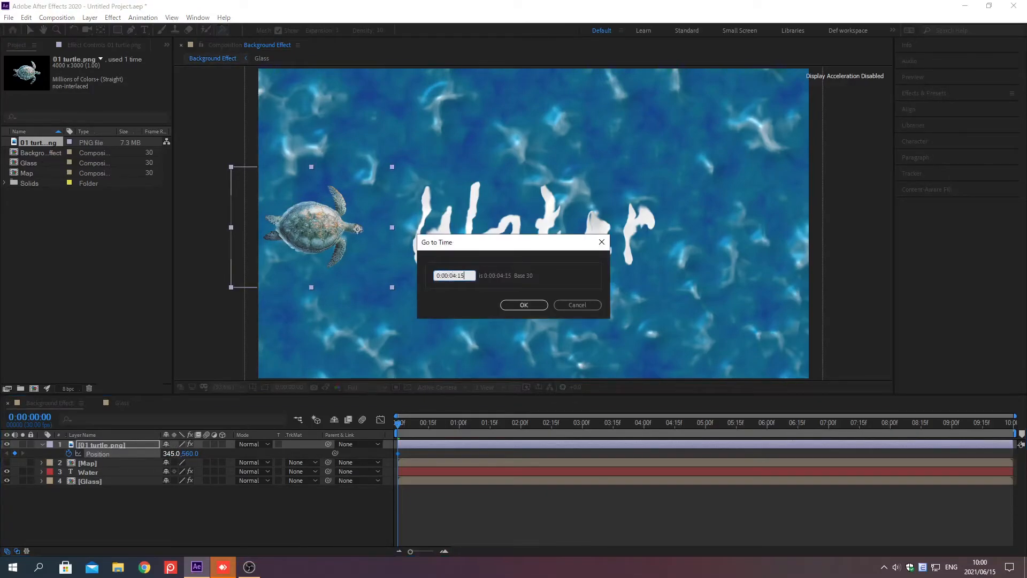
{"action": "key", "text": "Return"}
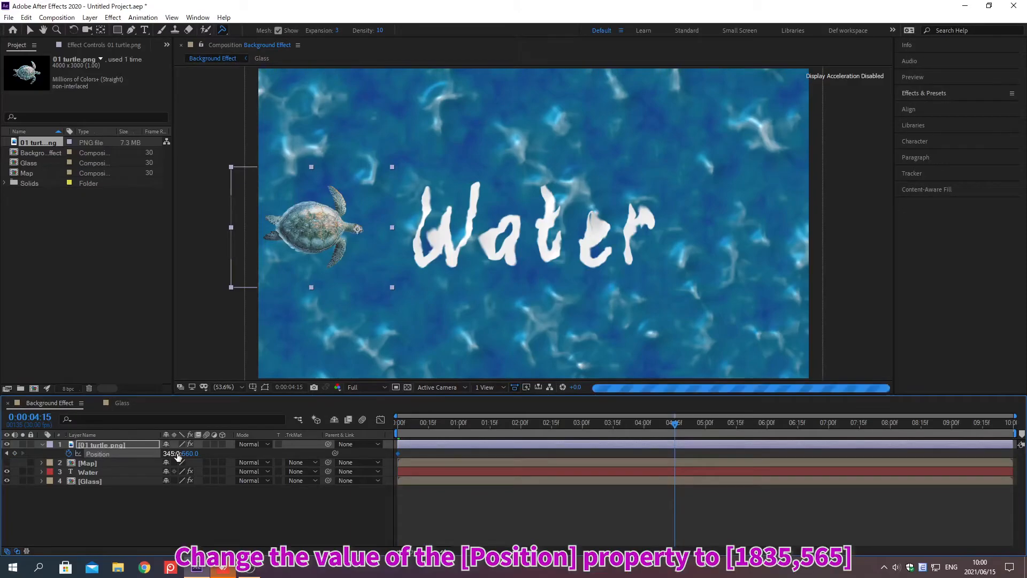
{"action": "left_click", "coordinate": [177, 454]}
{"action": "type", "text": "1835"}
{"action": "key", "text": "Tab"}
{"action": "type", "text": "565"}
{"action": "key", "text": "Return"}
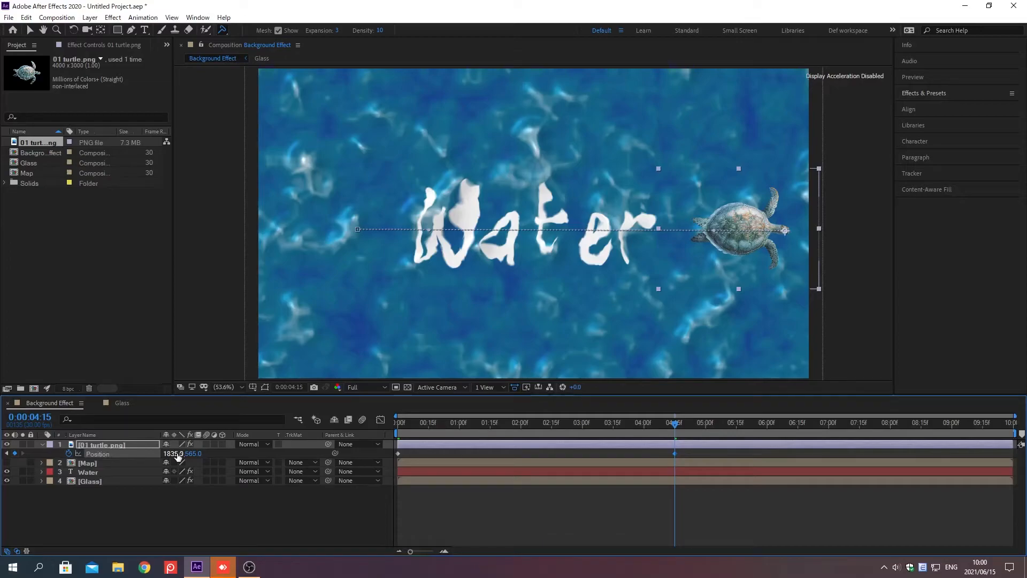
Deselect all layers and create a composition-sized star shape layer with the Star Tool.
{"action": "key", "text": "F2"}
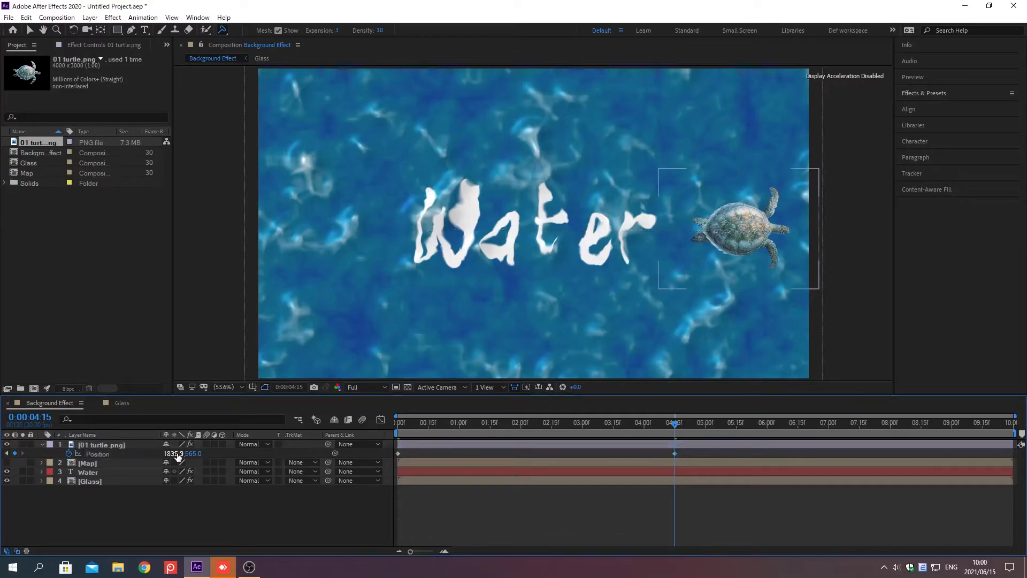
{"action": "left_click", "coordinate": [118, 31]}
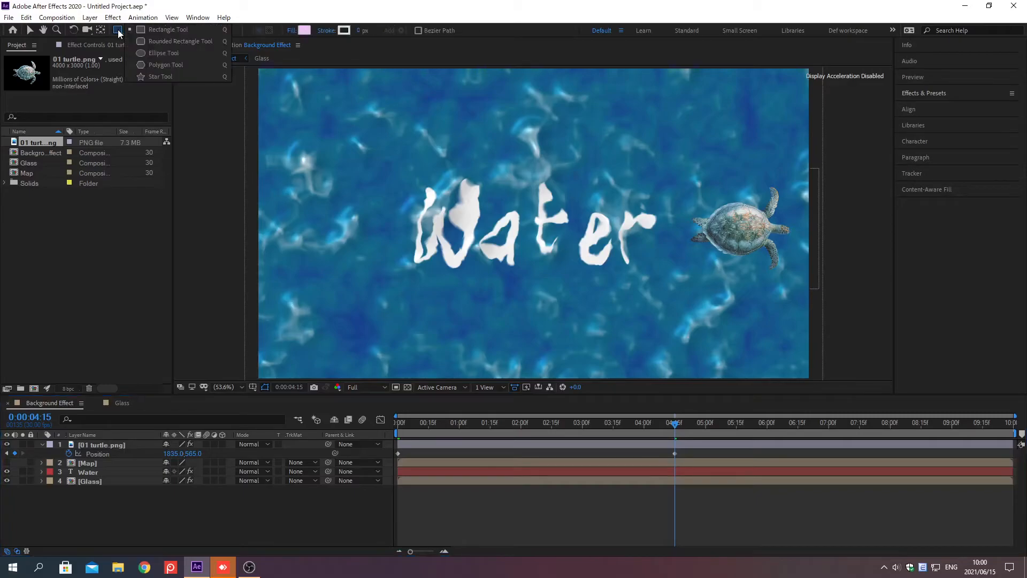
{"action": "left_click_drag", "start_coordinate": [118, 33], "coordinate": [143, 76]}
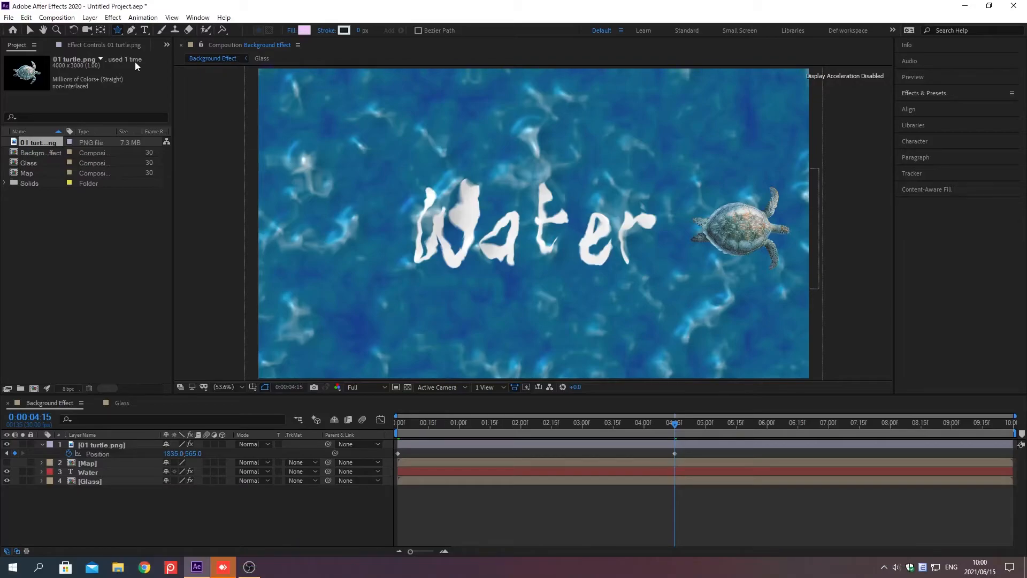
{"action": "double_click", "coordinate": [118, 30]}
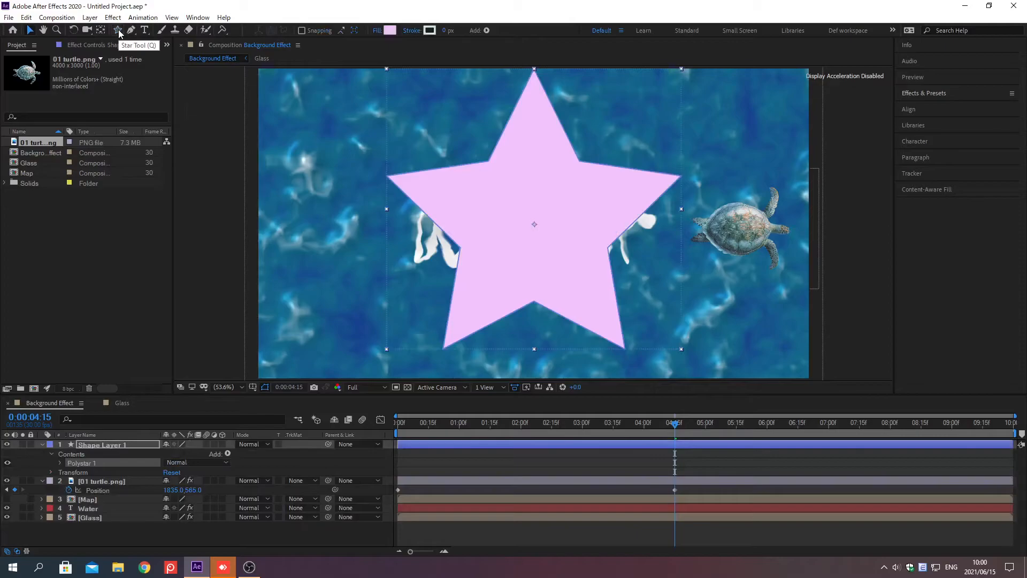
Expand Polystar Path 1 of the star shape and set its Points to 3.
{"action": "left_click", "coordinate": [60, 463]}
{"action": "left_click", "coordinate": [69, 470]}
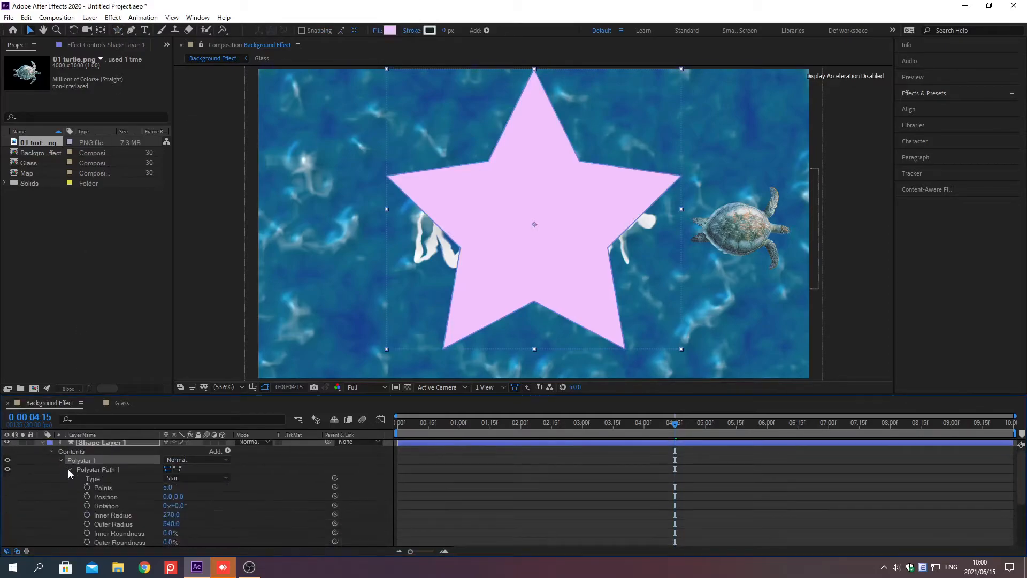
{"action": "left_click", "coordinate": [166, 487]}
{"action": "type", "text": "3"}
{"action": "key", "text": "Return"}
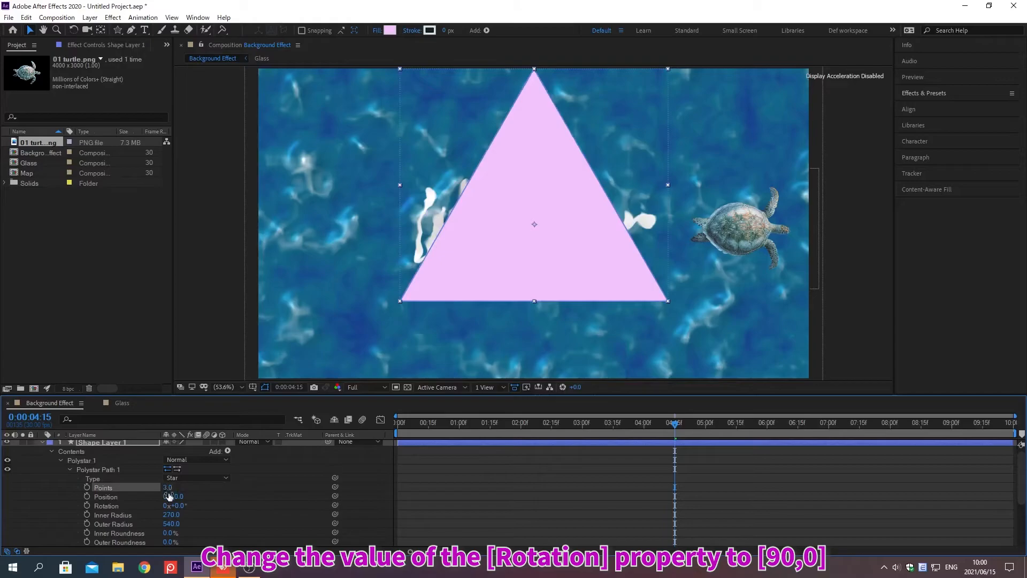
Set the polystar path's Rotation to 90° and its Outer Roundness to 20%.
{"action": "left_click", "coordinate": [178, 506]}
{"action": "type", "text": "90"}
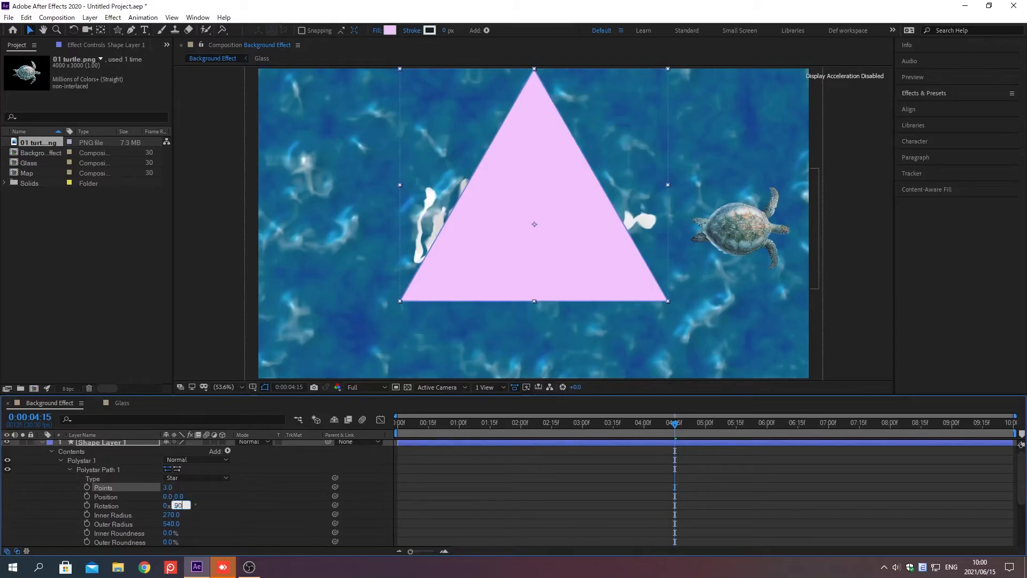
{"action": "key", "text": "Return"}
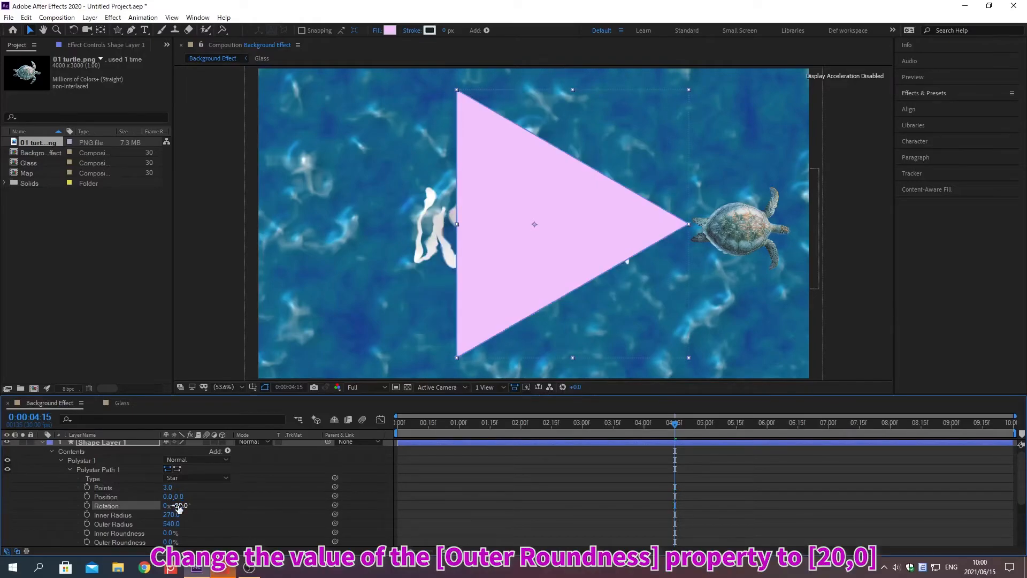
{"action": "left_click", "coordinate": [168, 542]}
{"action": "type", "text": "20"}
{"action": "key", "text": "Return"}
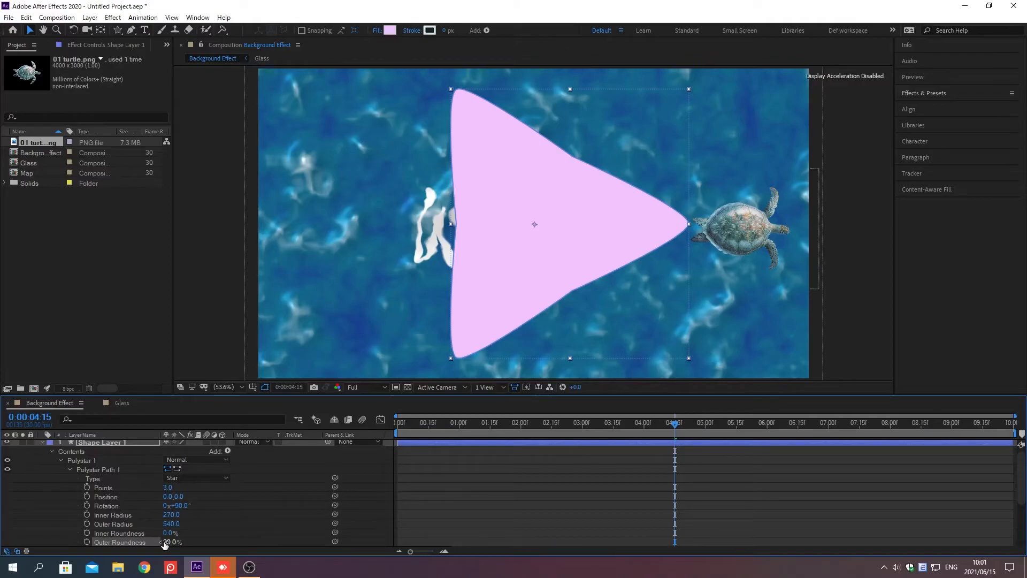
Collapse the star shape layer's properties and move the layer two levels down the stack, directly below the Map layer.
{"action": "key", "text": "KP_1"}
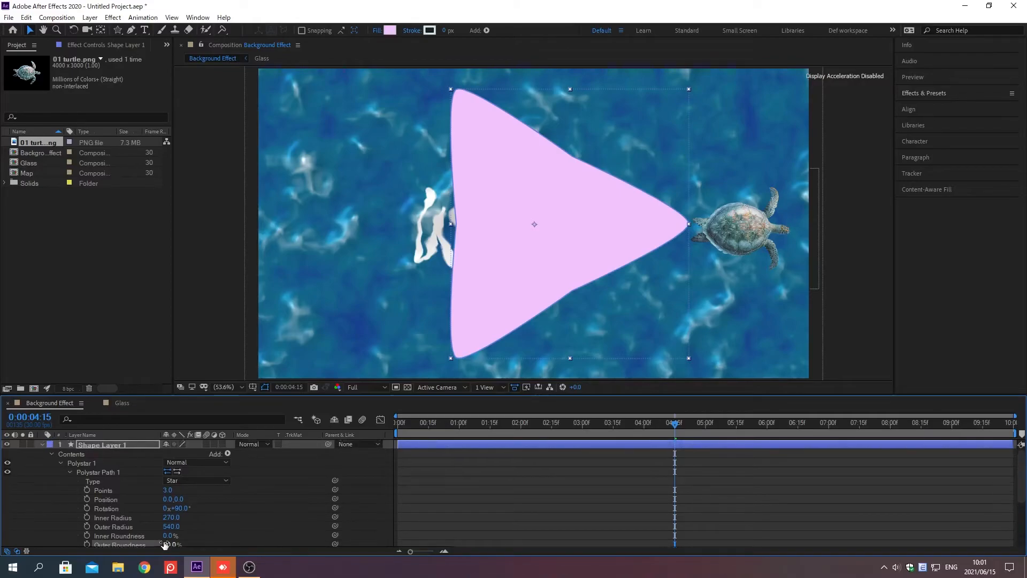
{"action": "left_click", "coordinate": [42, 444]}
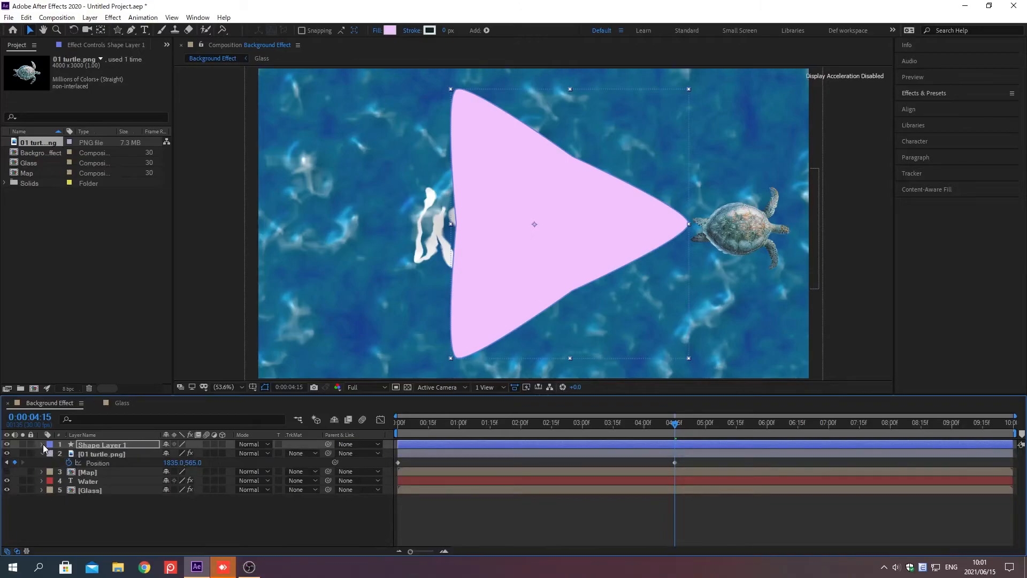
{"action": "key", "text": "ctrl+bracketleft"}
{"action": "key", "text": "ctrl+bracketleft"}
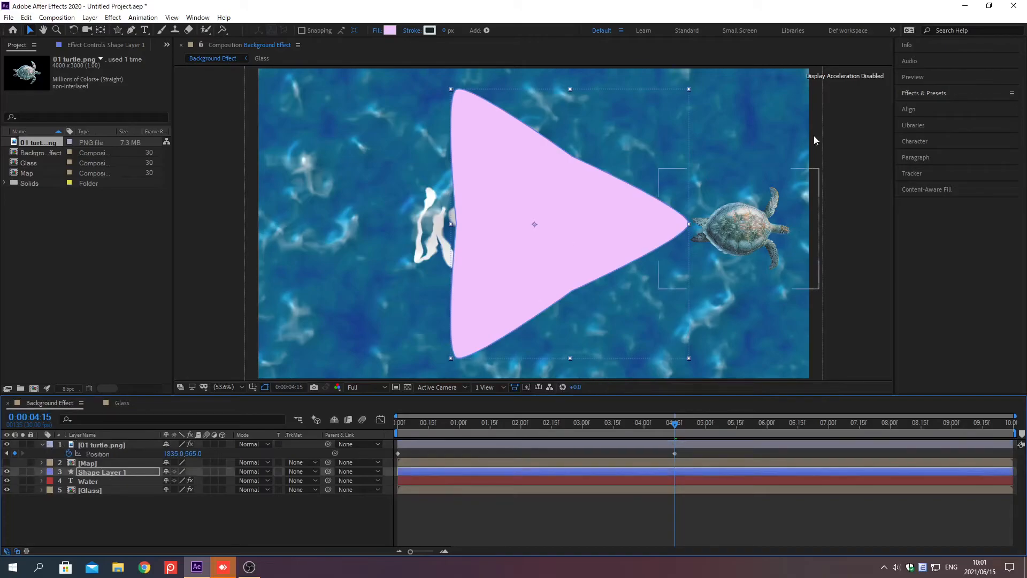
Find the Wave Warp effect and apply it to the star shape layer.
{"action": "left_click", "coordinate": [923, 93]}
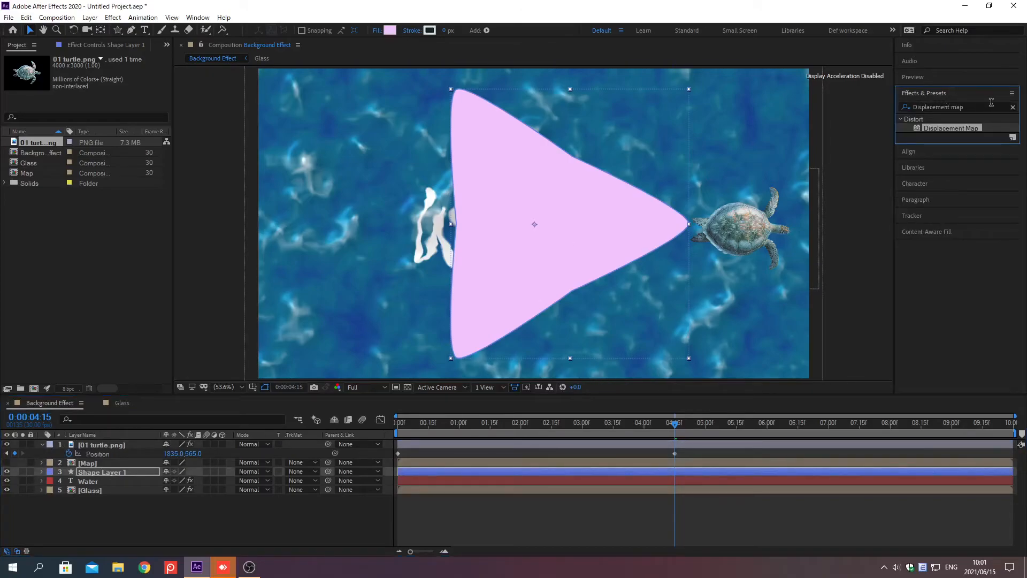
{"action": "left_click", "coordinate": [1013, 107]}
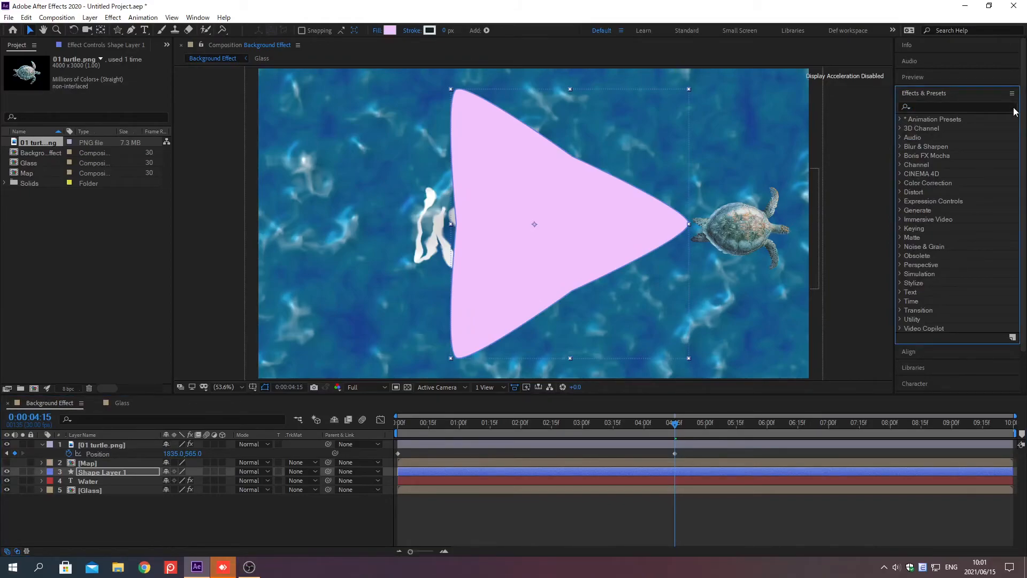
{"action": "left_click", "coordinate": [924, 107]}
{"action": "type", "text": "Wave Warp"}
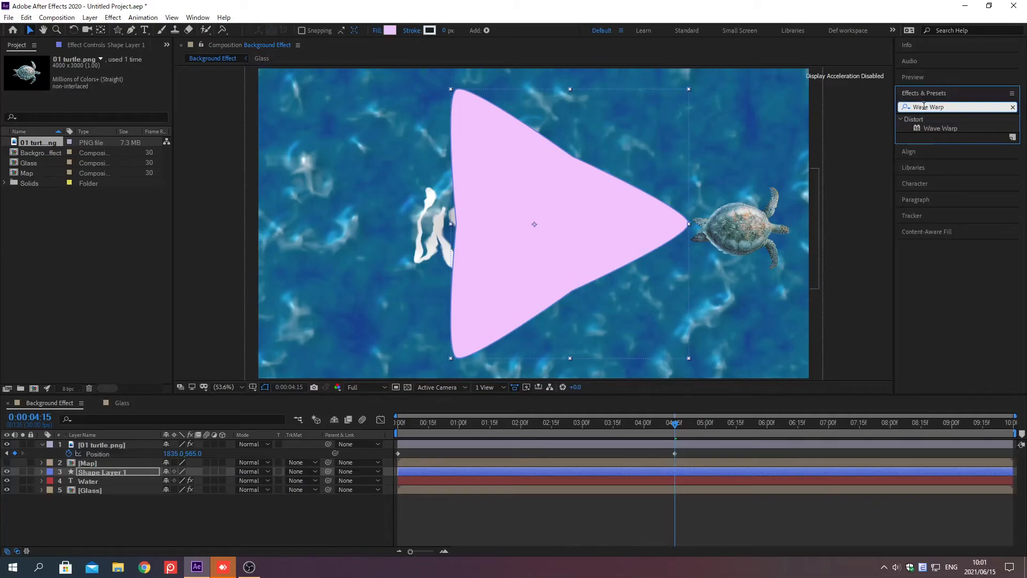
{"action": "key", "text": "Return"}
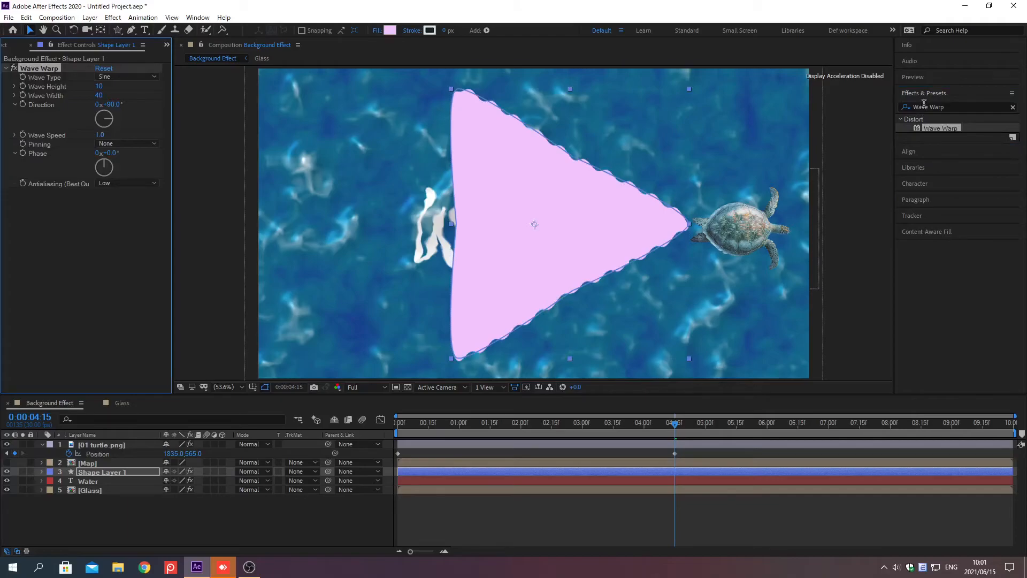
{"action": "left_click", "coordinate": [924, 92]}
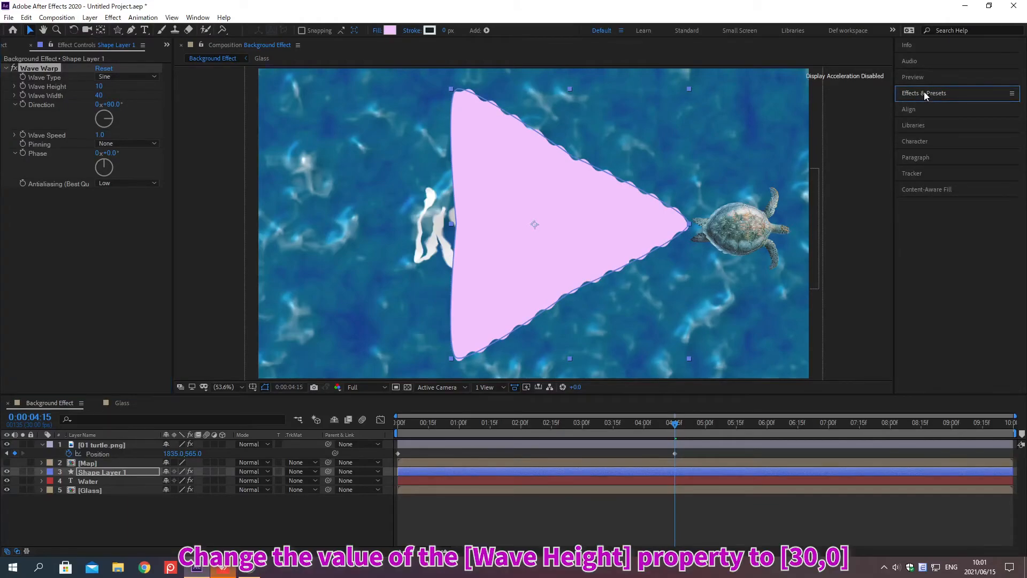
Set the Wave Warp effect's Wave Height to 30 and its Wave Width to 50.
{"action": "left_click", "coordinate": [99, 86]}
{"action": "type", "text": "30"}
{"action": "key", "text": "Return"}
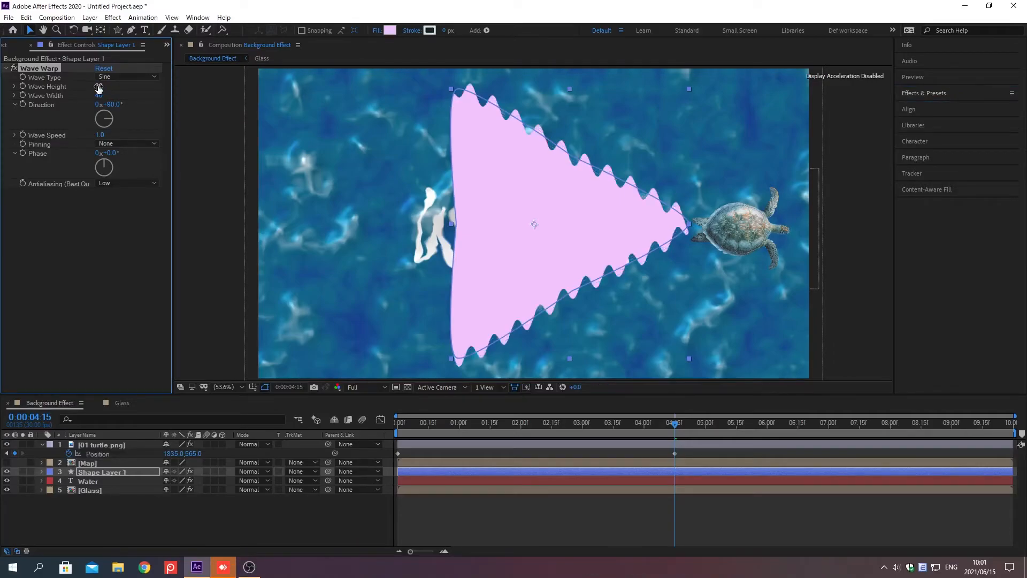
{"action": "left_click", "coordinate": [99, 95]}
{"action": "type", "text": "50"}
{"action": "key", "text": "Return"}
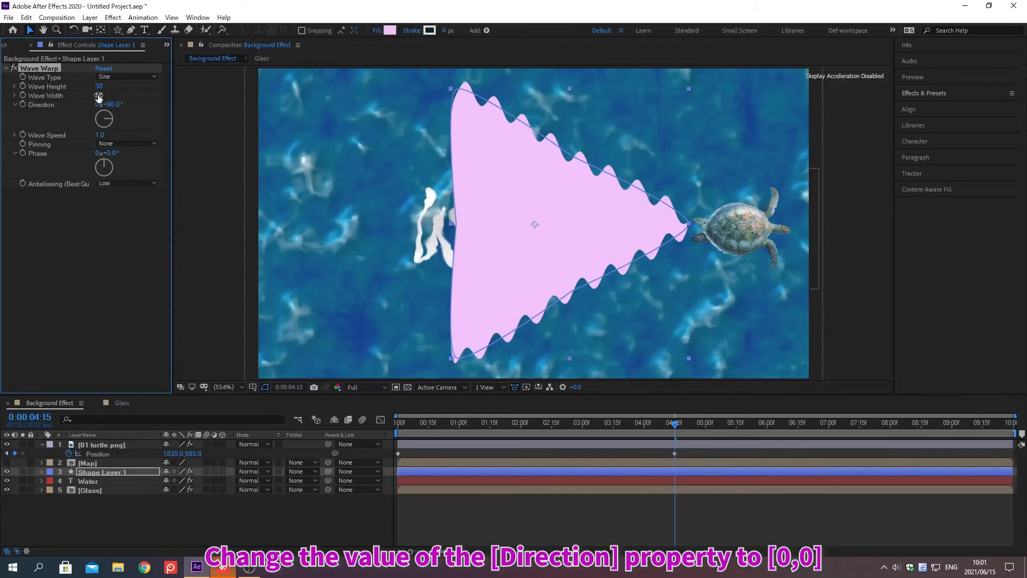
Confirm the Wave Warp Direction at 0x+90° and set its Wave Speed to 1.5.
{"action": "left_click", "coordinate": [99, 104]}
{"action": "key", "text": "Return"}
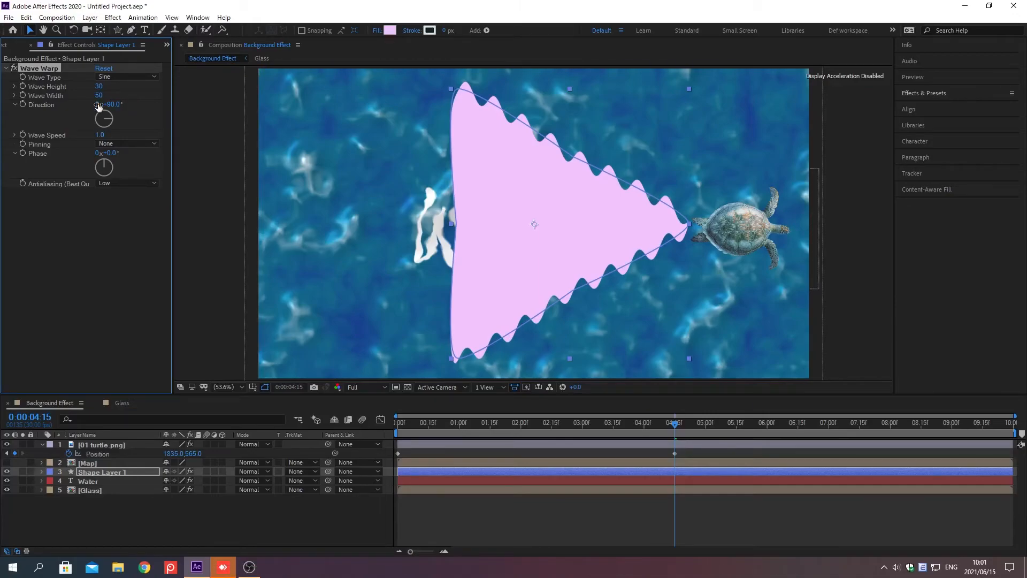
{"action": "right_click", "coordinate": [48, 138]}
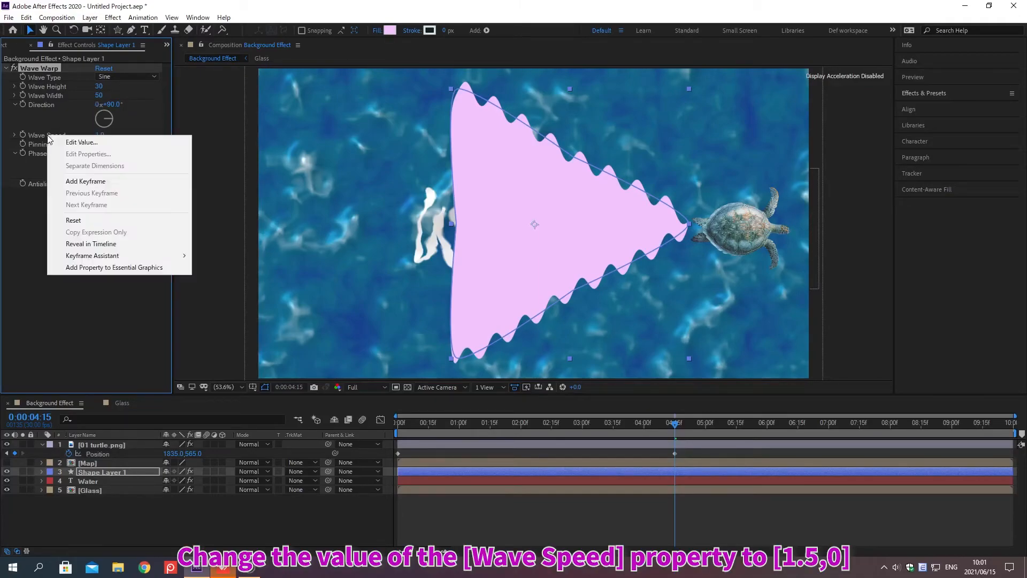
{"action": "left_click", "coordinate": [82, 142]}
{"action": "type", "text": "1.5"}
{"action": "key", "text": "Return"}
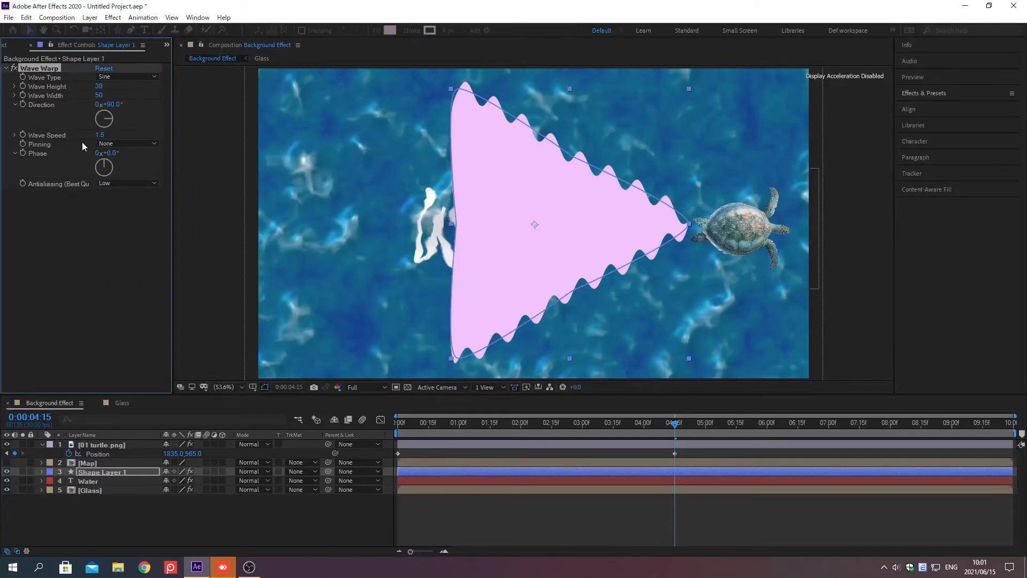
Reveal the star shape layer's Anchor Point and set it to 511, -4.
{"action": "left_click", "coordinate": [133, 472]}
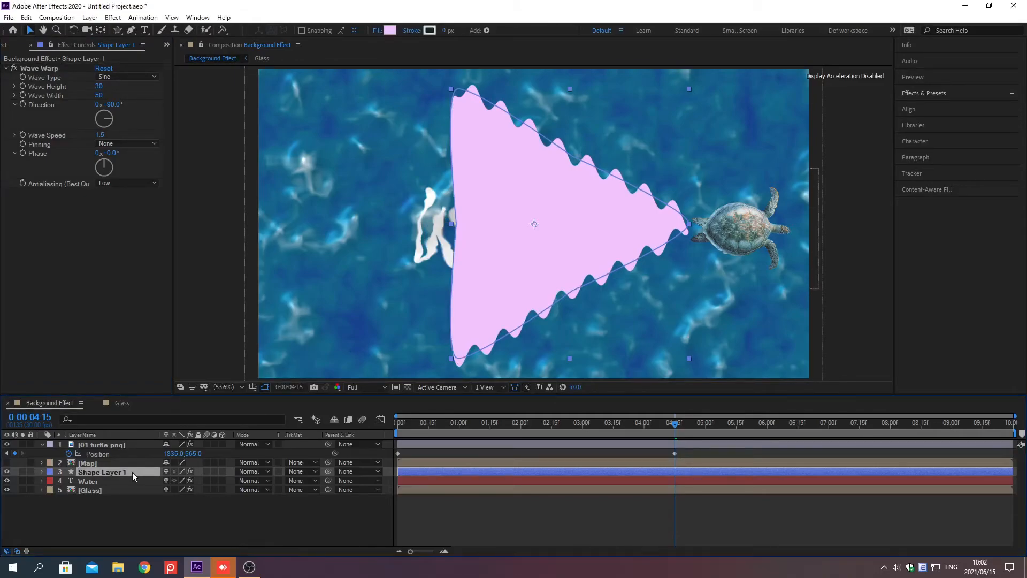
{"action": "key", "text": "a"}
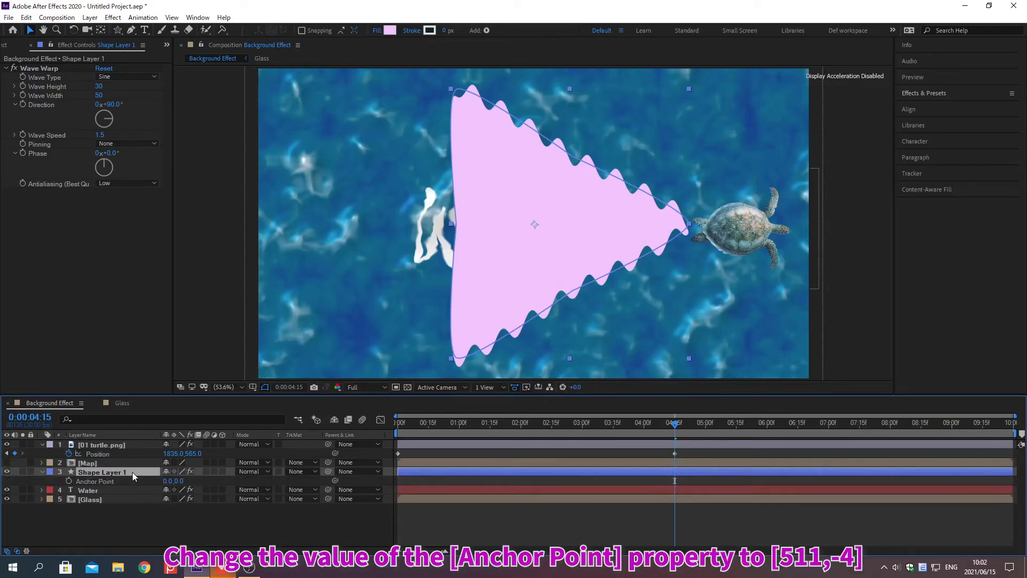
{"action": "left_click", "coordinate": [166, 481]}
{"action": "type", "text": "511"}
{"action": "key", "text": "Return"}
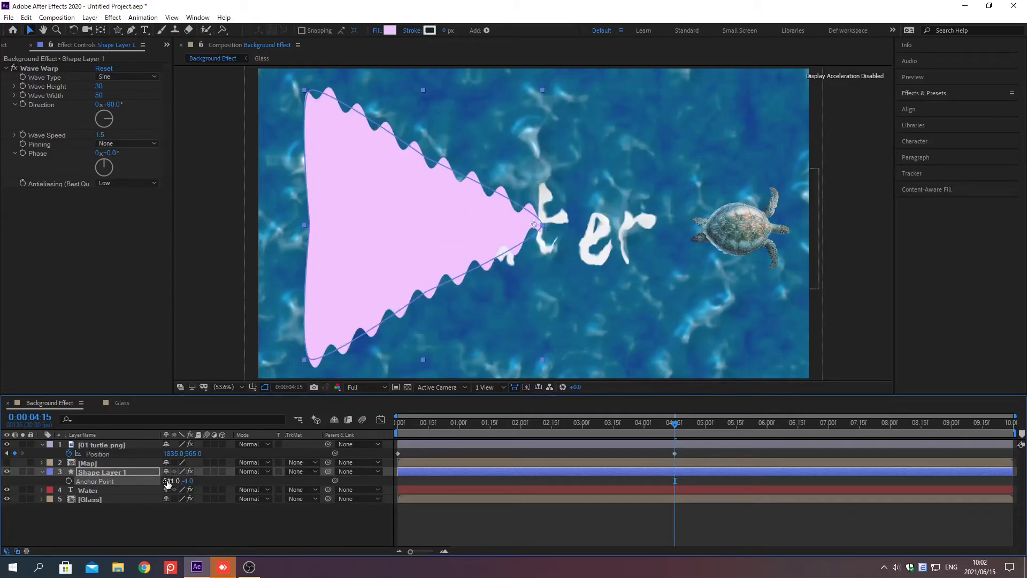
Link the star shape layer's Position to the turtle layer's Position and go to time 0:00:04:15.
{"action": "key", "text": "p"}
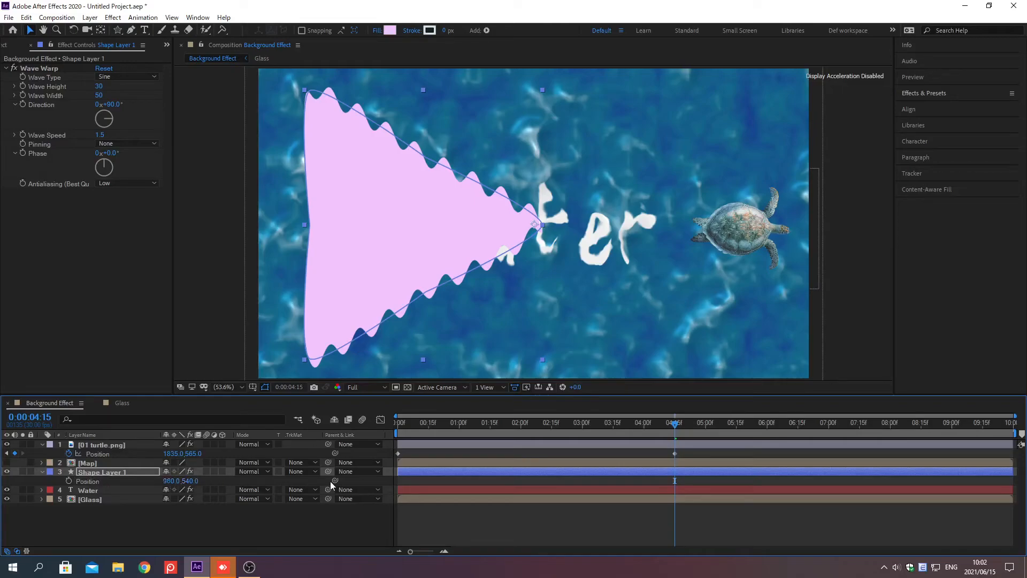
{"action": "left_click_drag", "start_coordinate": [334, 480], "coordinate": [98, 454]}
{"action": "key", "text": "alt+shift+j"}
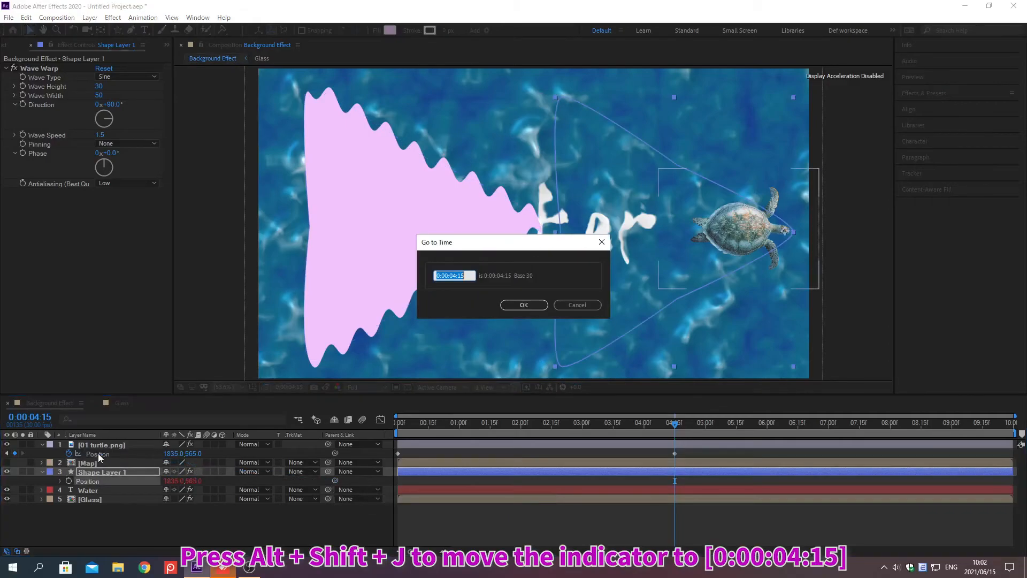
{"action": "type", "text": "0:00:04:15"}
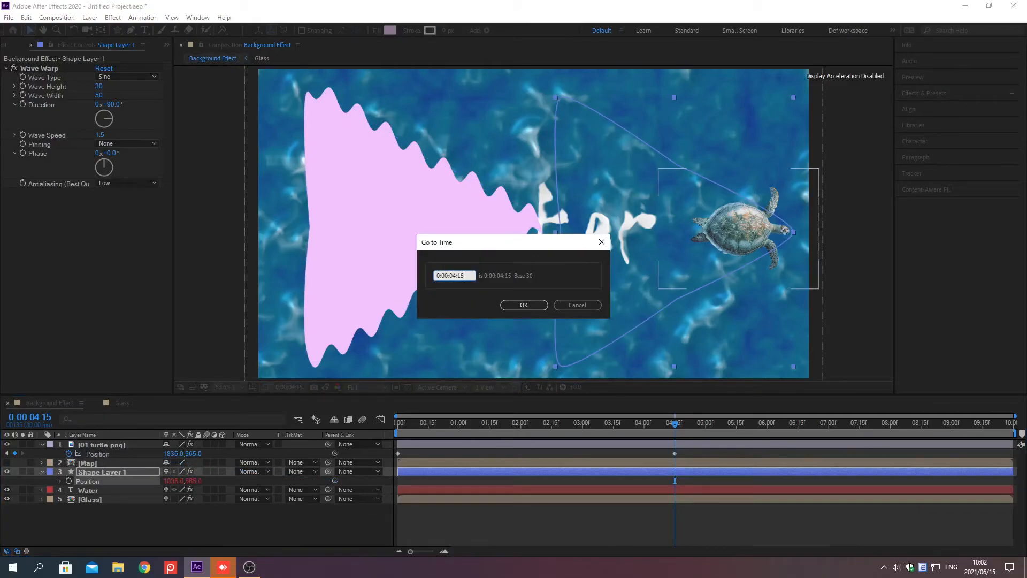
{"action": "key", "text": "Return"}
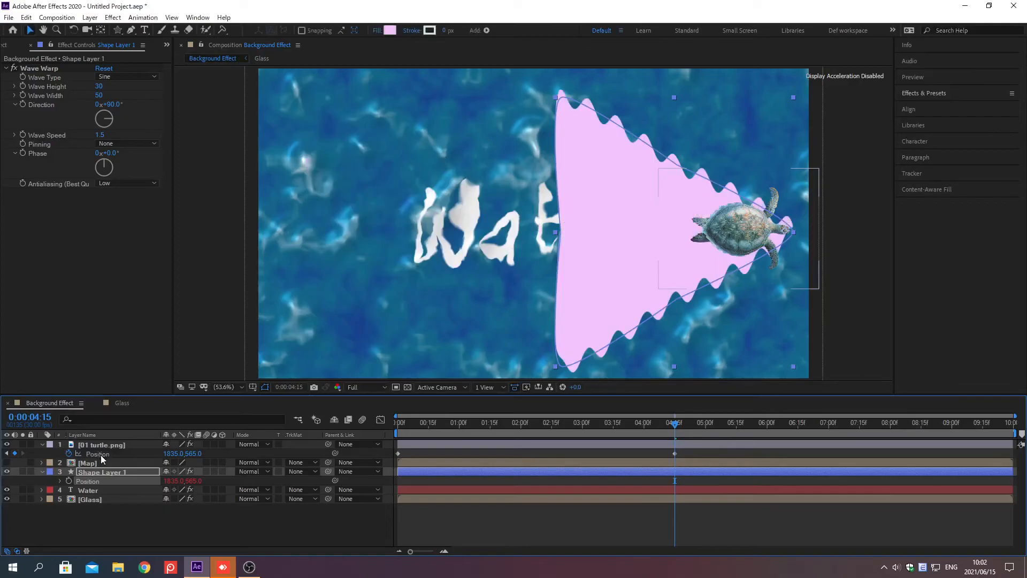
Set the star shape layer's Scale to 200, 105%, and collapse the turtle and shape layers' properties.
{"action": "left_click", "coordinate": [133, 473]}
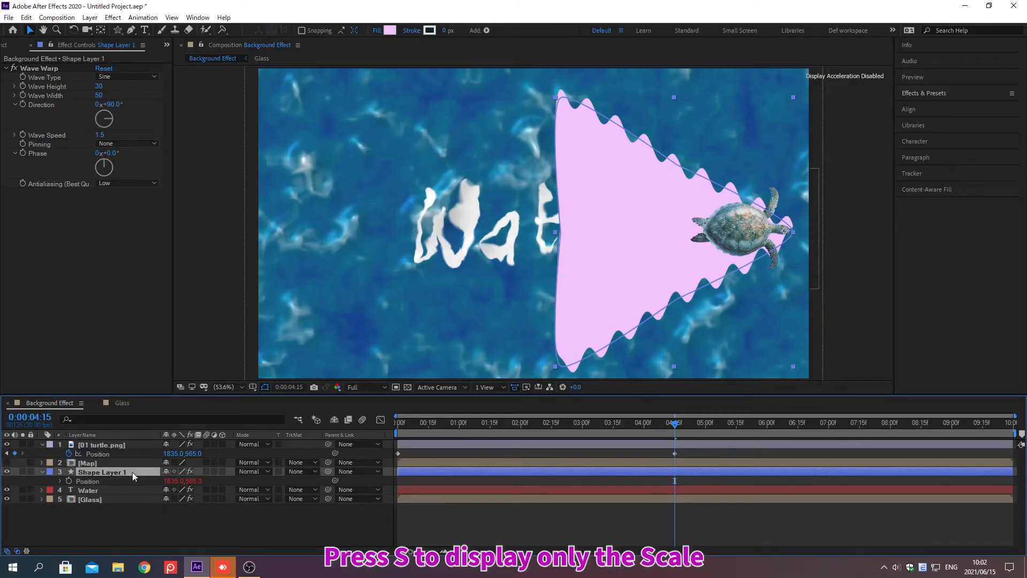
{"action": "key", "text": "s"}
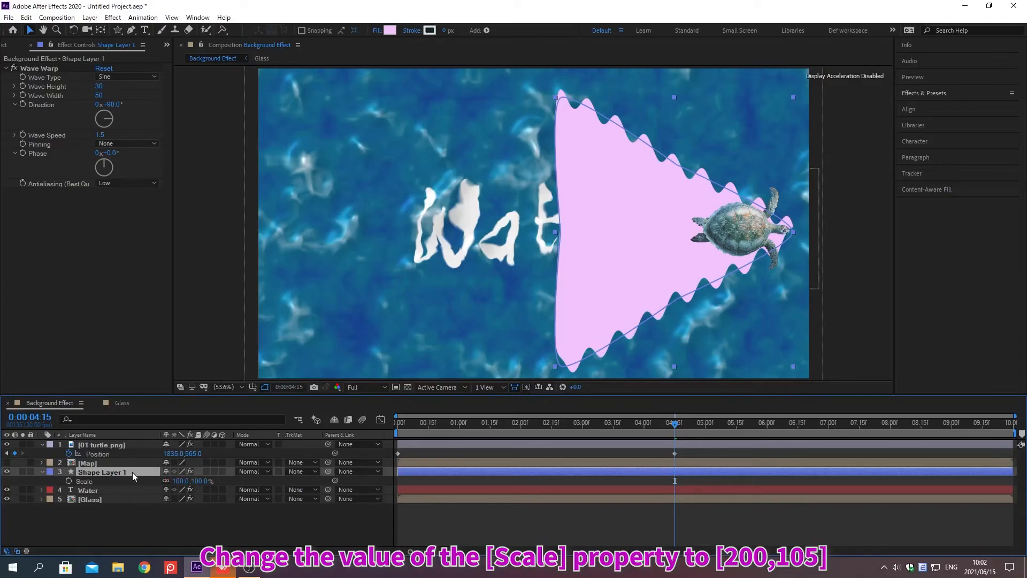
{"action": "left_click", "coordinate": [175, 480]}
{"action": "type", "text": "200"}
{"action": "key", "text": "Tab"}
{"action": "type", "text": "105"}
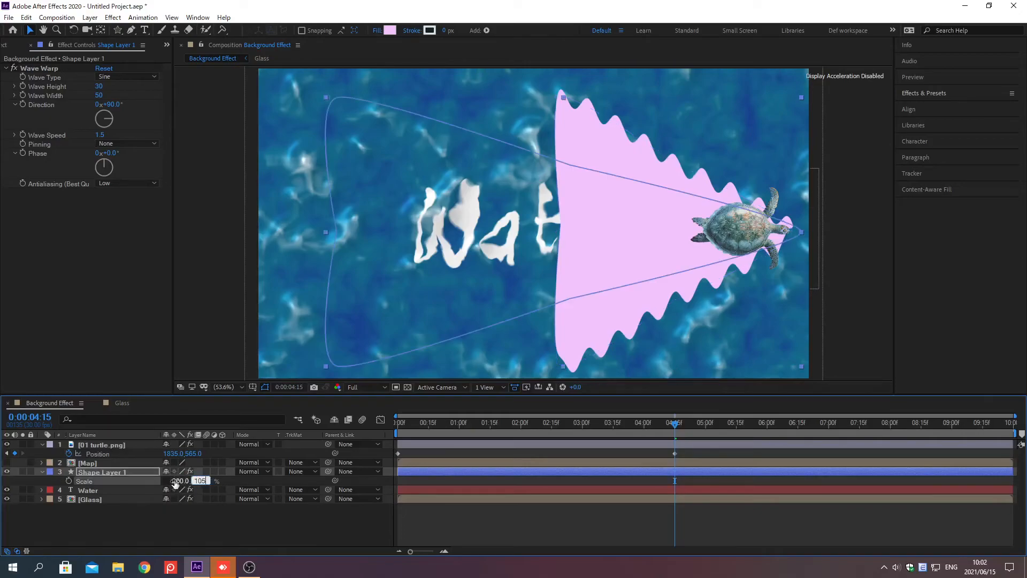
{"action": "key", "text": "Return"}
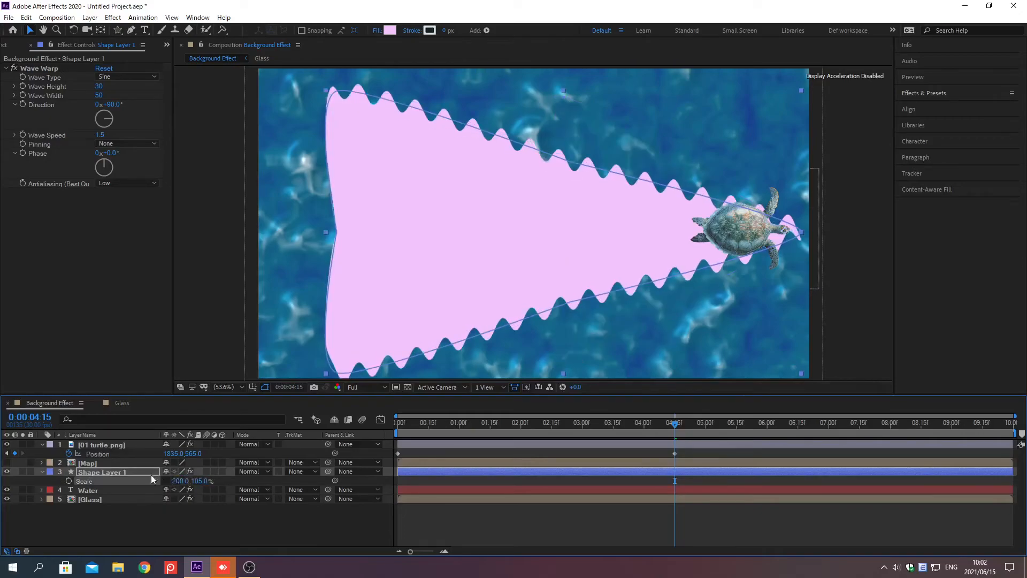
{"action": "left_click", "coordinate": [42, 445]}
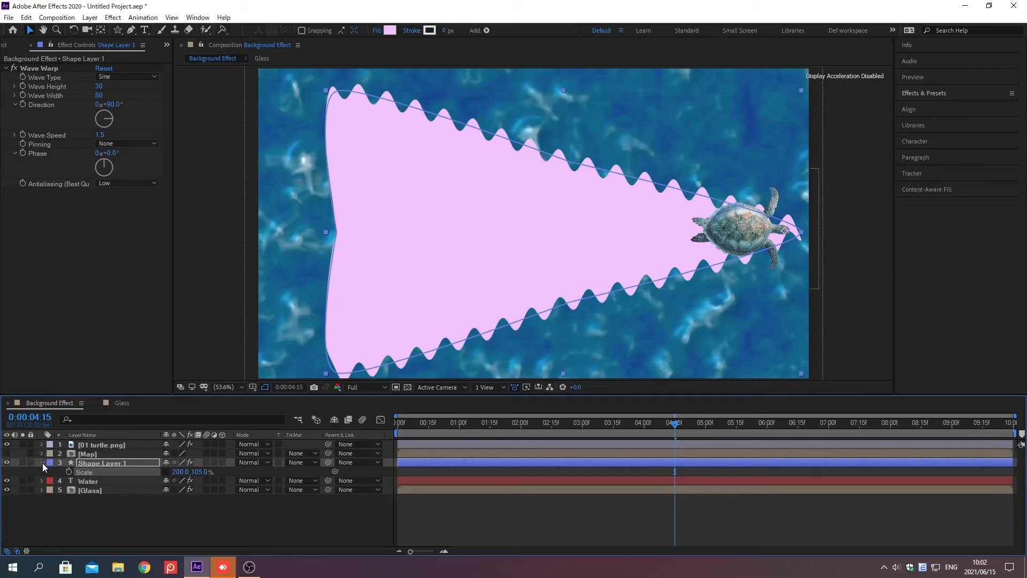
{"action": "left_click", "coordinate": [42, 463]}
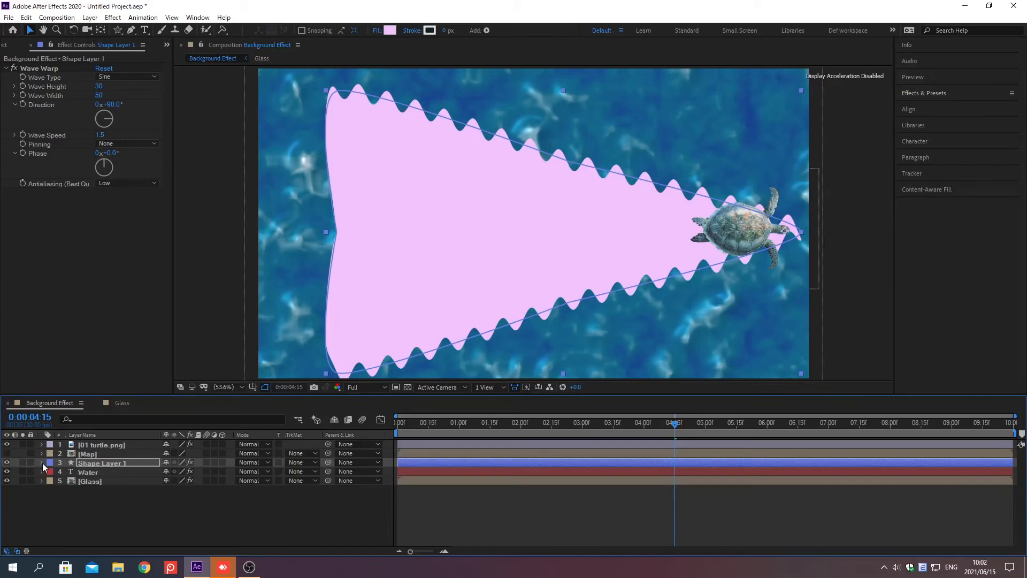
Duplicate the Water text layer below the original and give the original an Alpha Inverted Matte from Shape Layer 1.
{"action": "key", "text": "KP_4"}
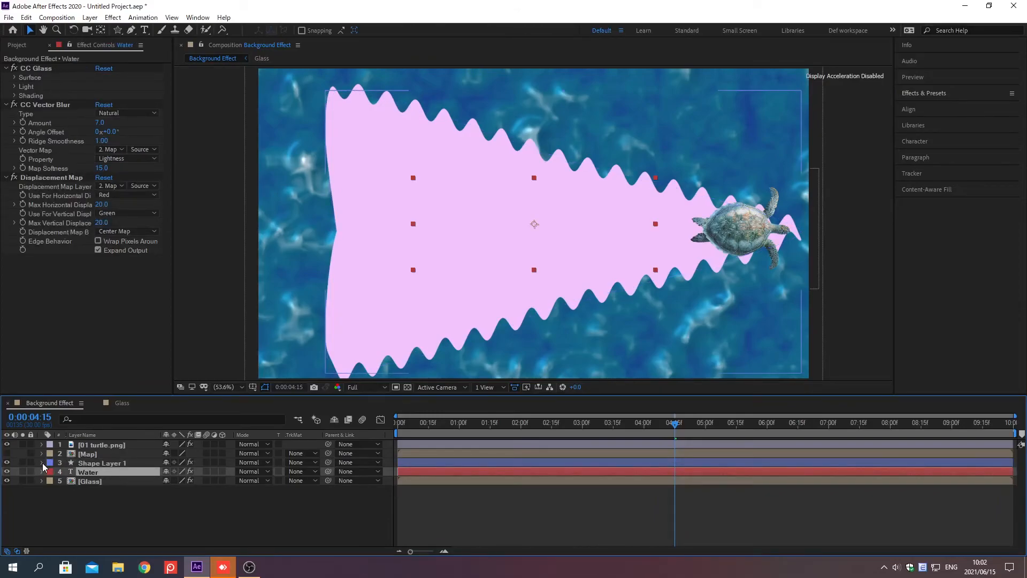
{"action": "key", "text": "ctrl+d"}
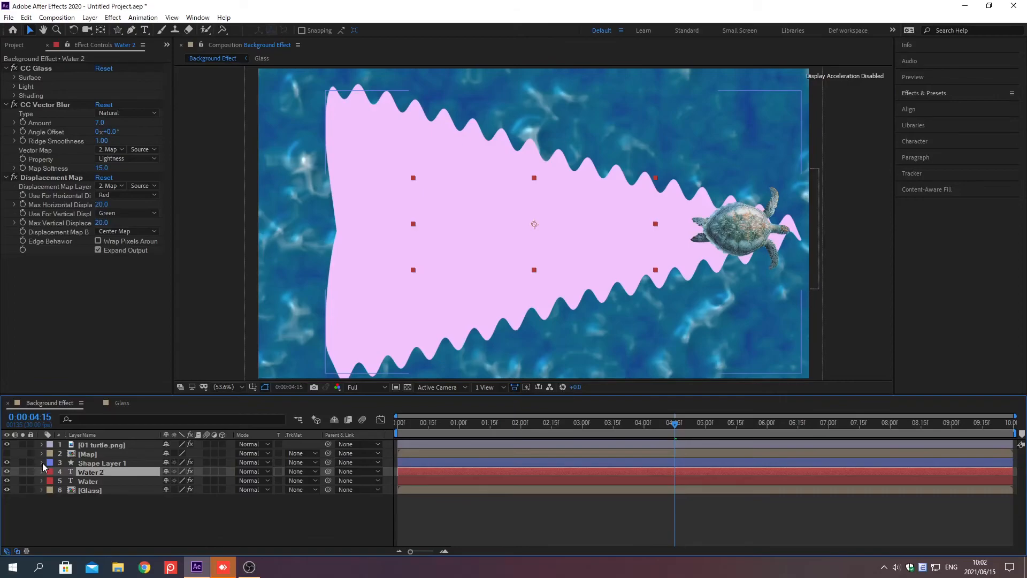
{"action": "key", "text": "ctrl+bracketleft"}
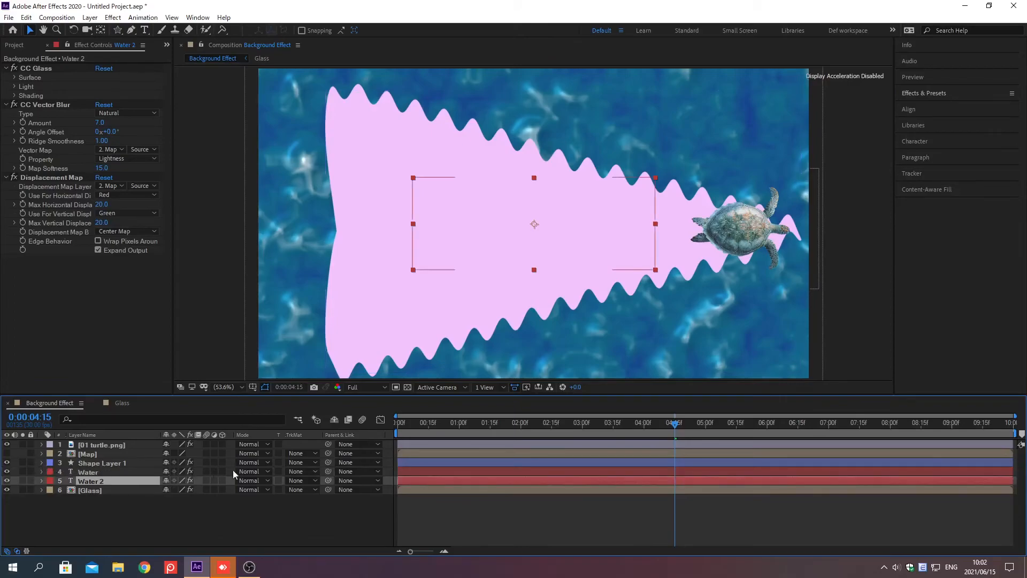
{"action": "left_click", "coordinate": [296, 472]}
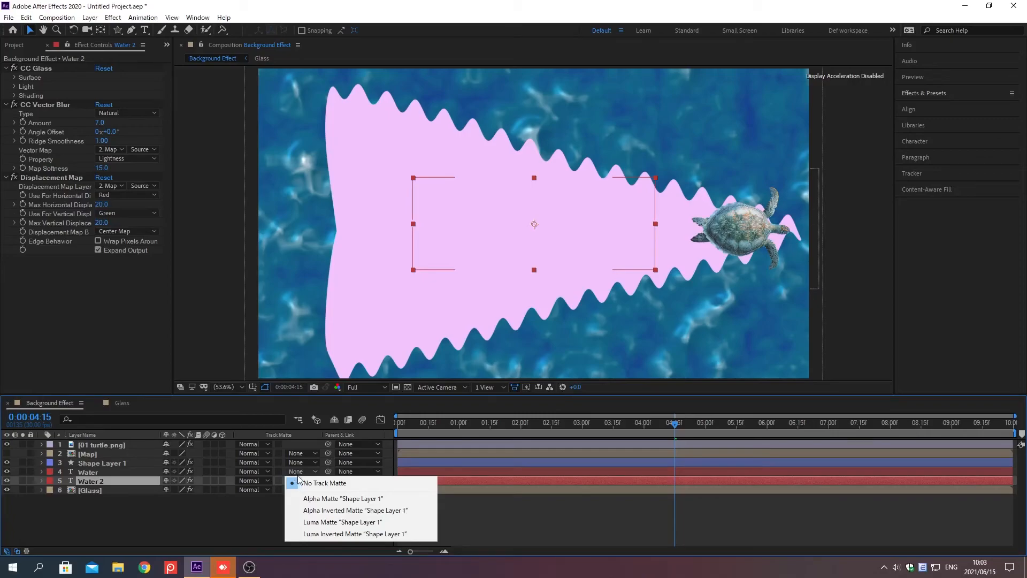
{"action": "left_click", "coordinate": [319, 510]}
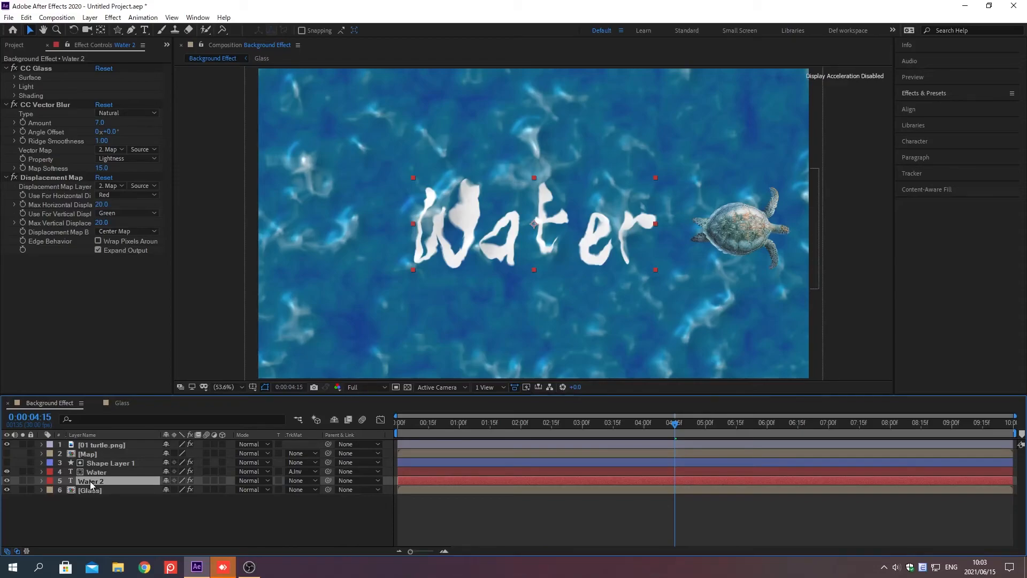
Change the duplicated Water 2 text to "Realty" and set its fill color to 87D1C5.
{"action": "double_click", "coordinate": [90, 485]}
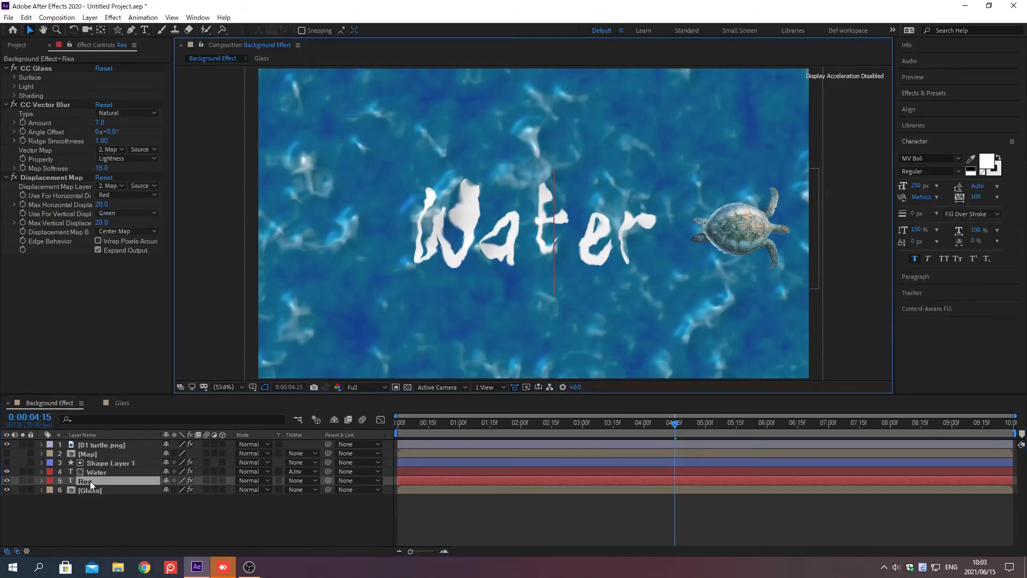
{"action": "type", "text": "Realty"}
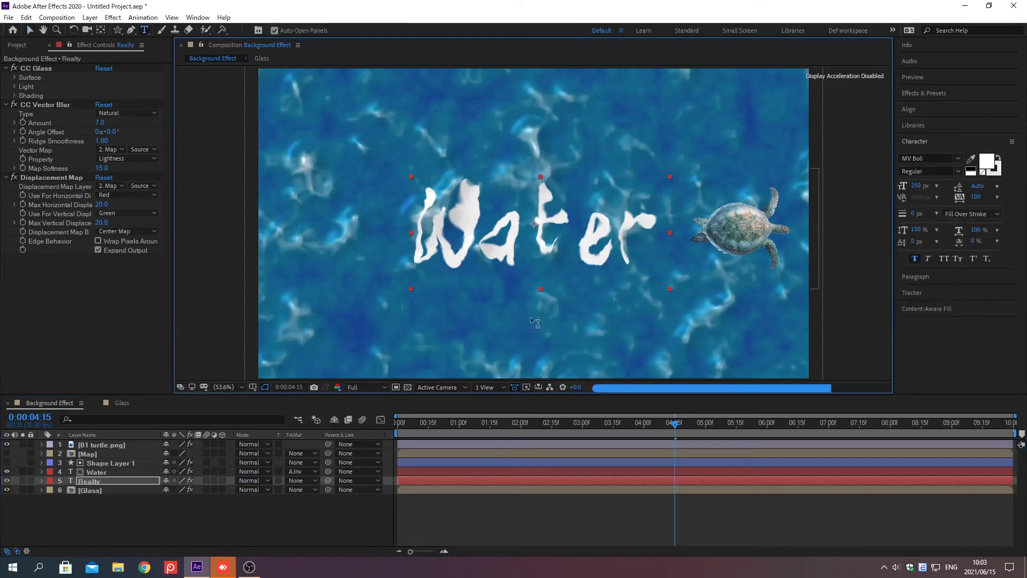
{"action": "left_click", "coordinate": [988, 162]}
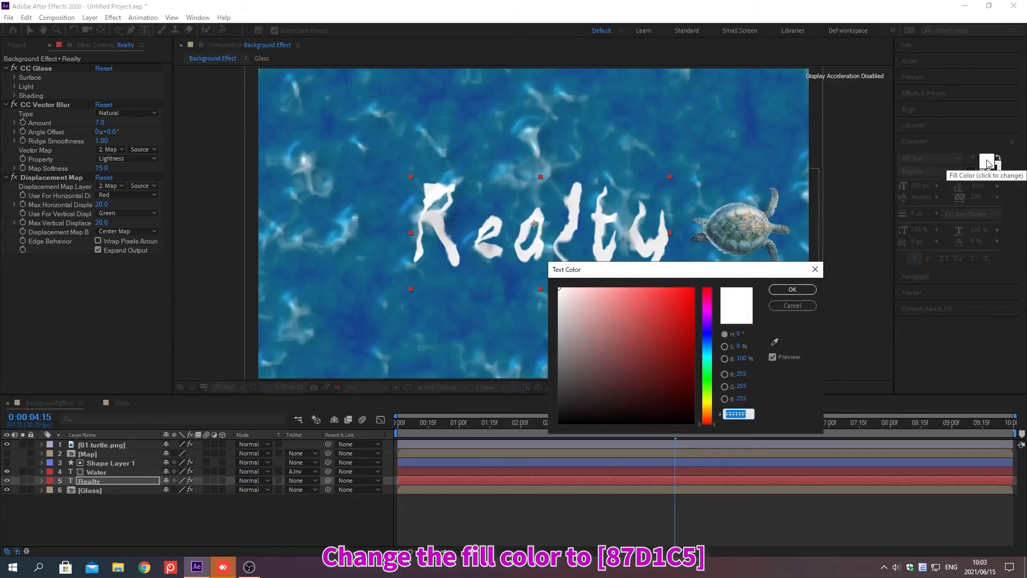
{"action": "type", "text": "87D"}
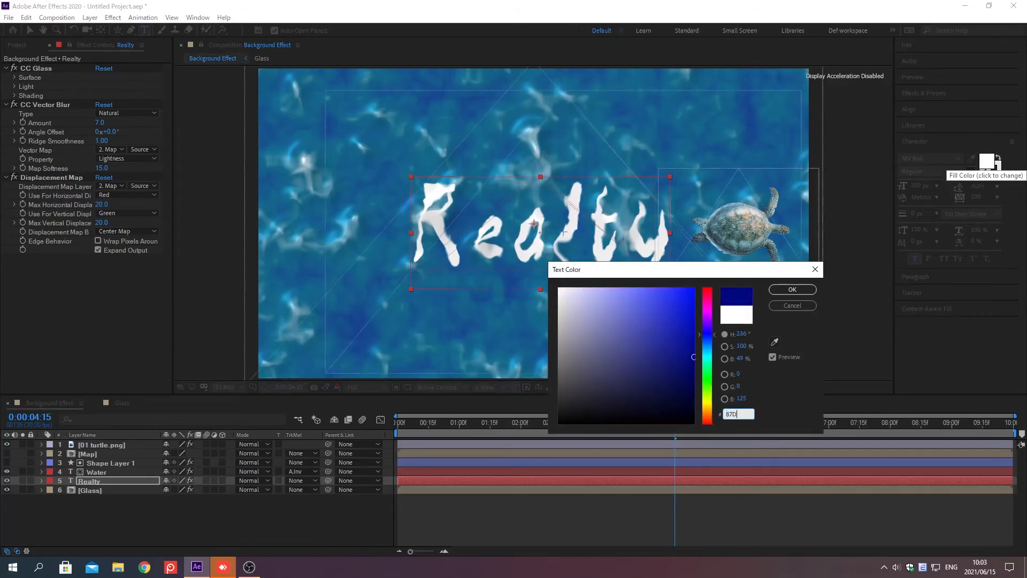
{"action": "type", "text": "1C5"}
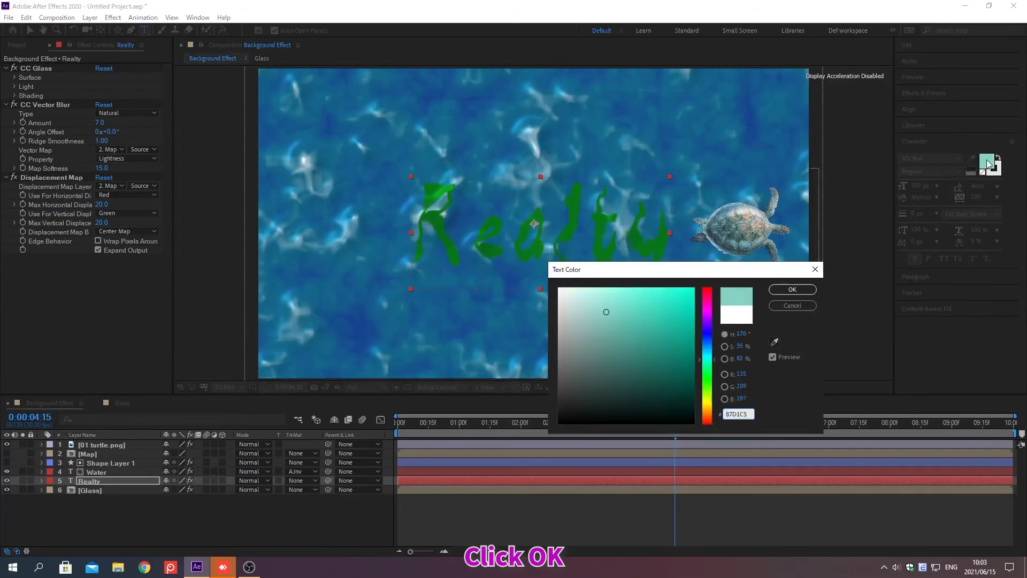
{"action": "left_click", "coordinate": [794, 291]}
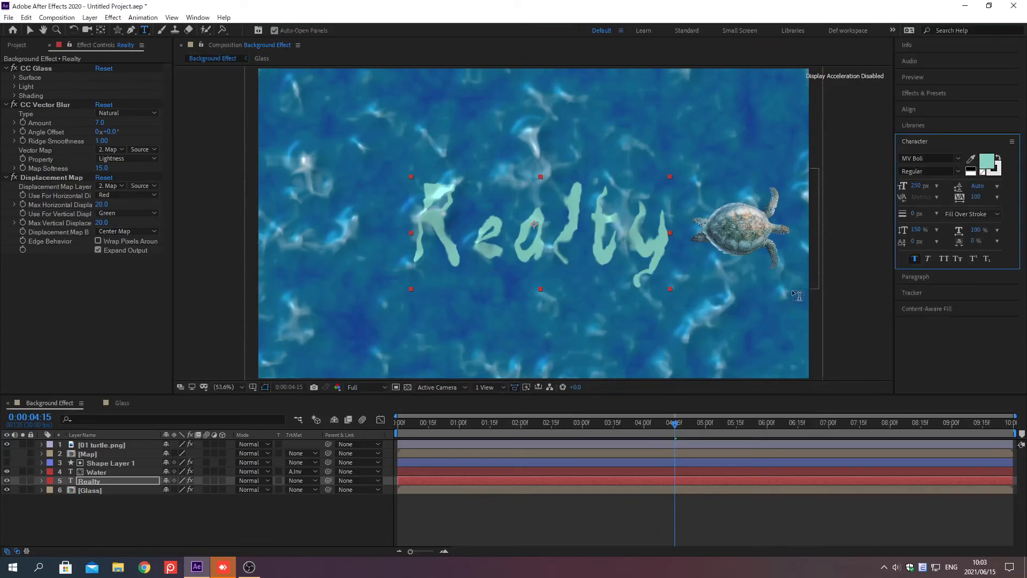
{"action": "left_click", "coordinate": [916, 142]}
Start keyframes at 0:00:05:00 for the Realty layer's Opacity and its Displacement Map's Max Vertical Displacement.
{"action": "key", "text": "alt+shift+j"}
{"action": "type", "text": "0:00:05:00"}
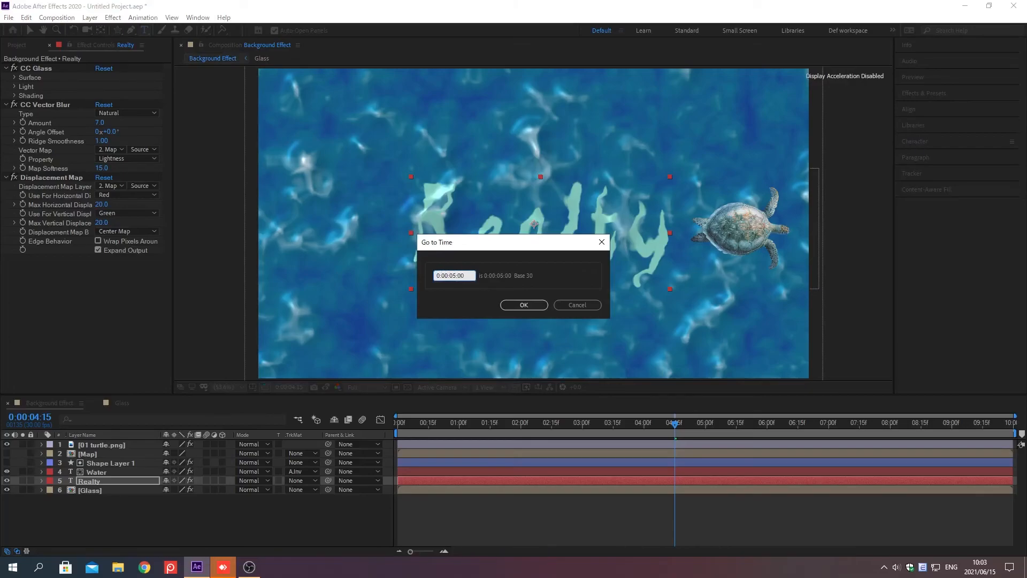
{"action": "key", "text": "Return"}
{"action": "left_click", "coordinate": [915, 142]}
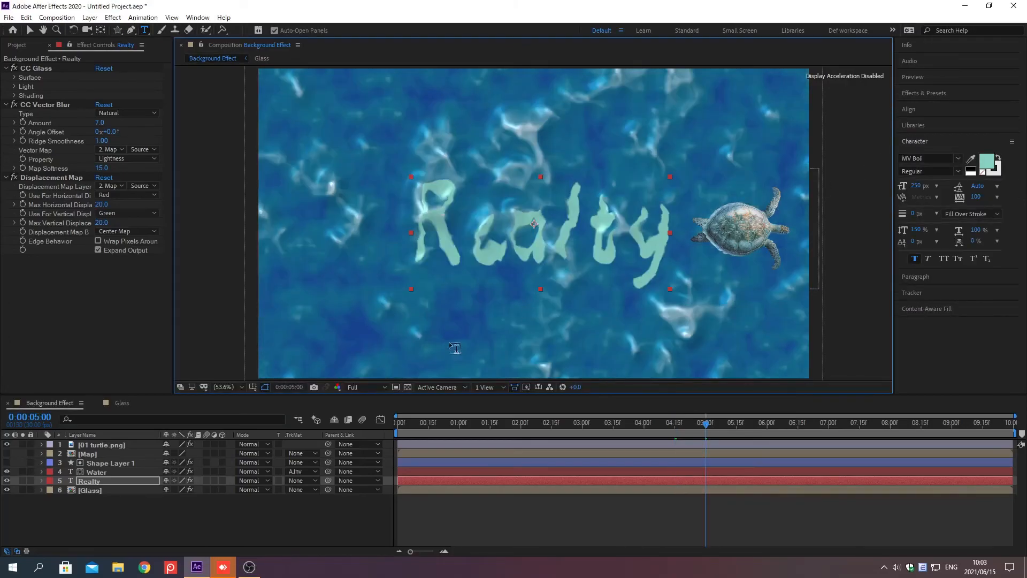
{"action": "left_click", "coordinate": [133, 482]}
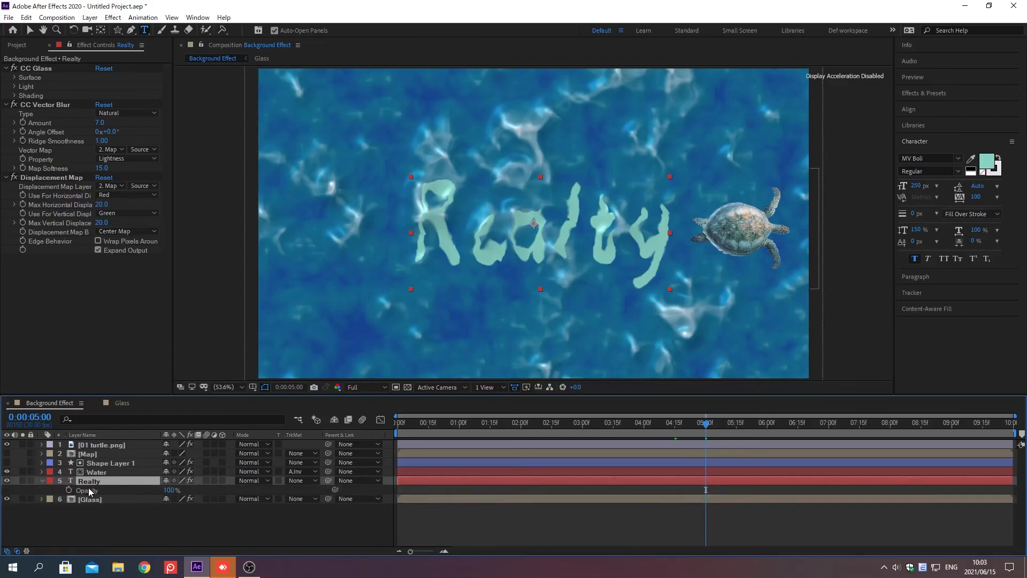
{"action": "left_click", "coordinate": [68, 490]}
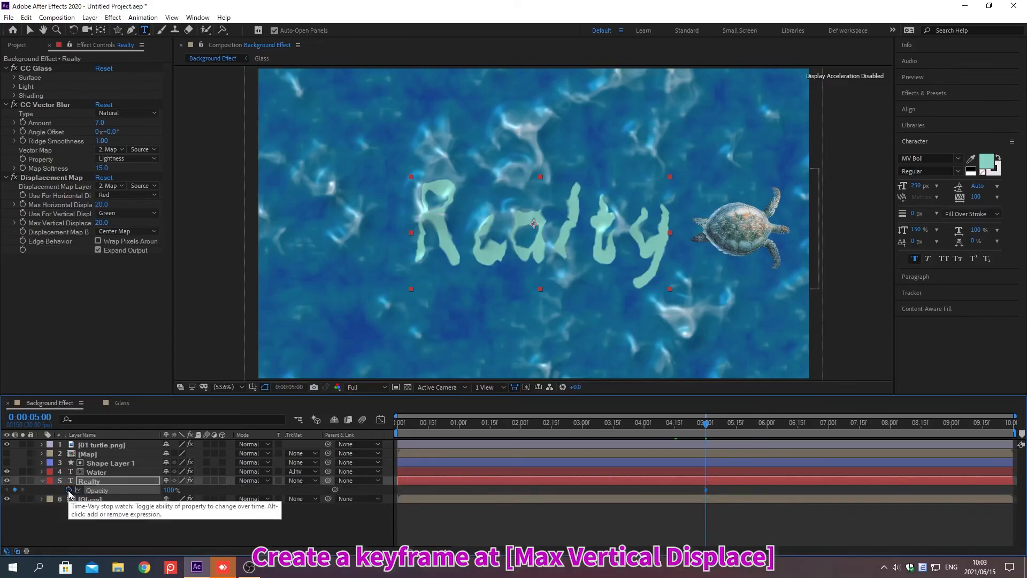
{"action": "left_click", "coordinate": [22, 223]}
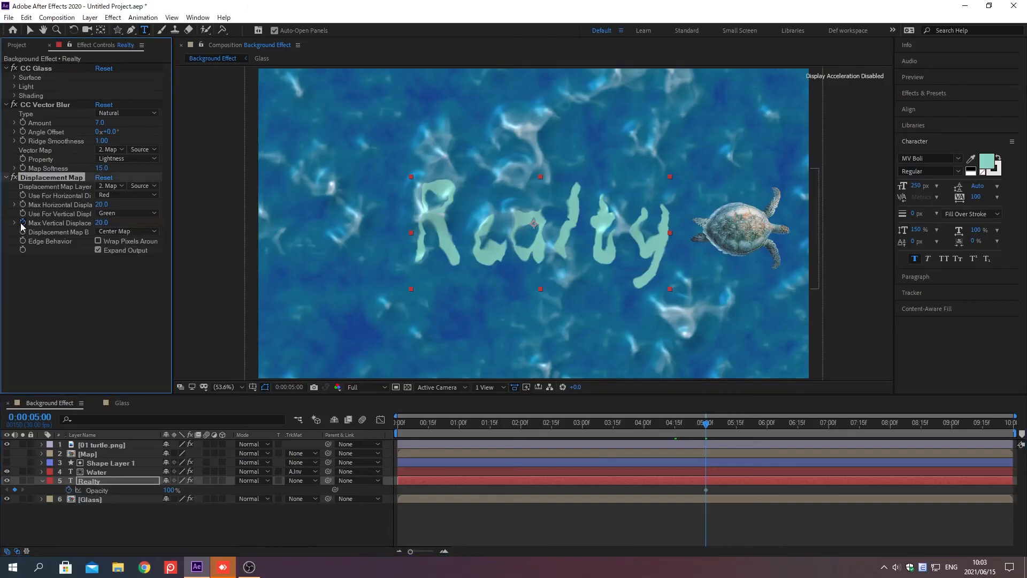
At 0:00:01:00, keyframe the Realty layer's Opacity at 0% and its Max Vertical Displacement at 500.
{"action": "key", "text": "alt+shift+j"}
{"action": "type", "text": "0:00:01"}
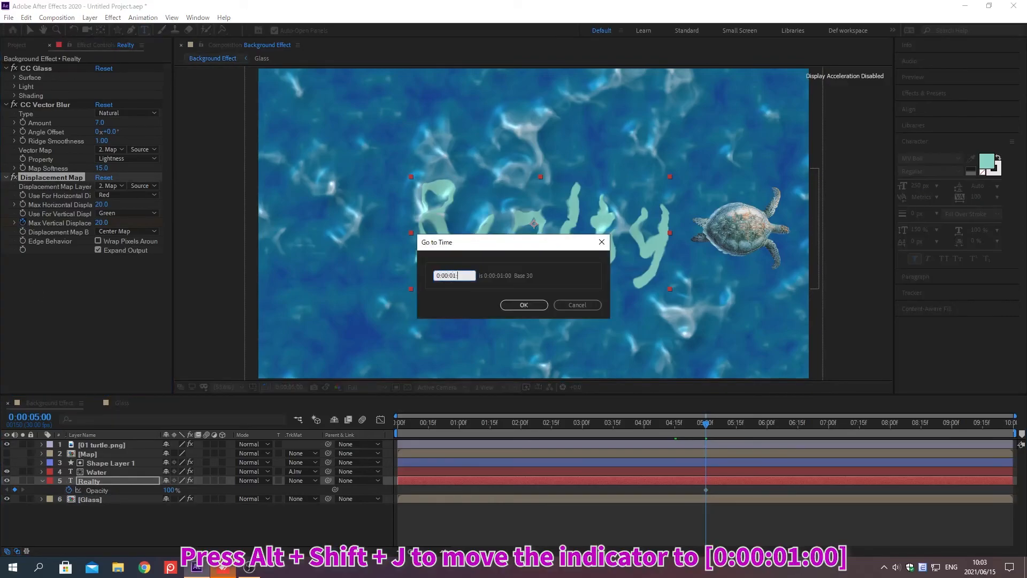
{"action": "type", "text": ":00"}
{"action": "key", "text": "Return"}
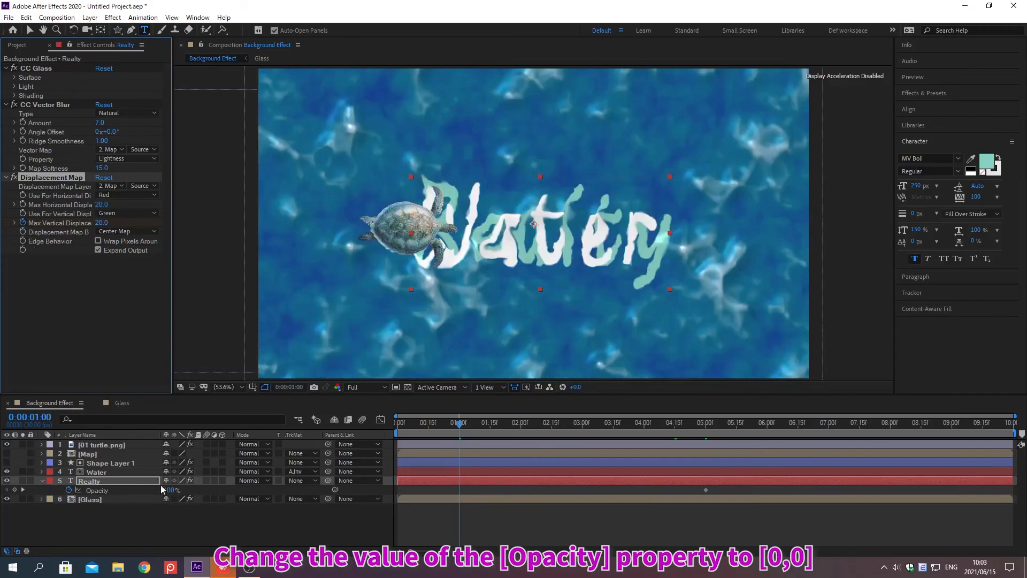
{"action": "left_click", "coordinate": [166, 491]}
{"action": "type", "text": "0"}
{"action": "key", "text": "Return"}
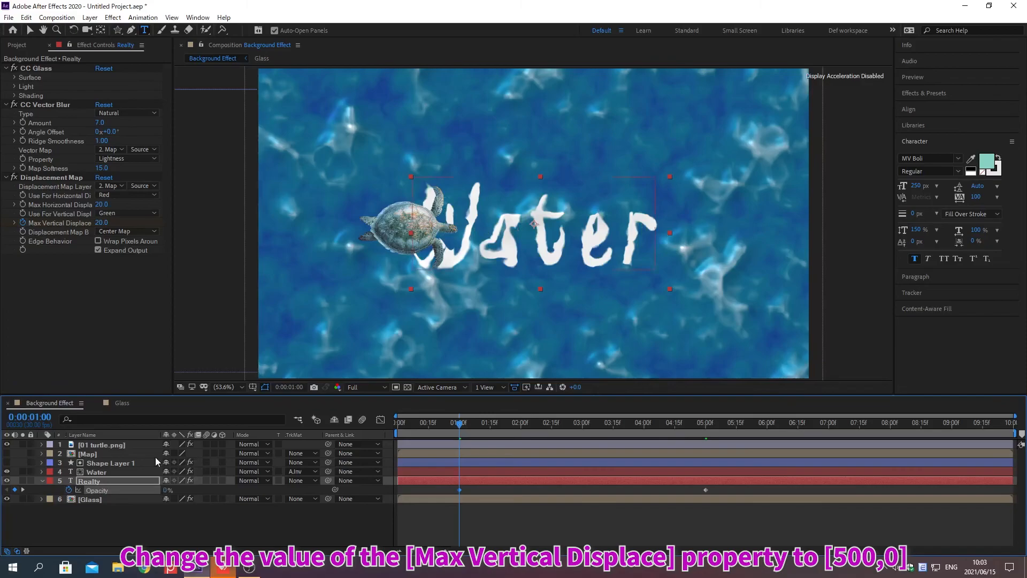
{"action": "left_click", "coordinate": [101, 223]}
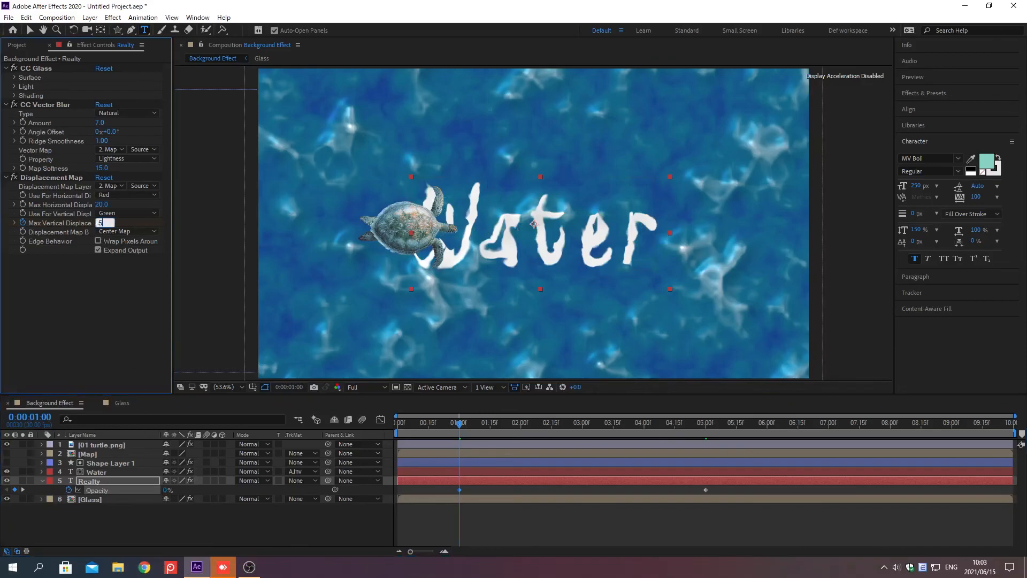
{"action": "key", "text": "Return"}
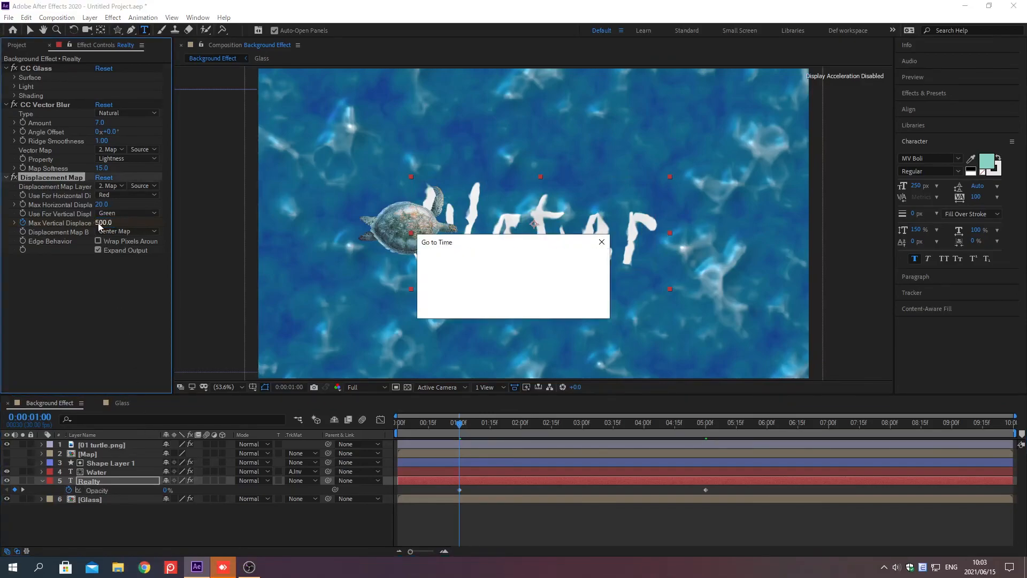
End the work area at 0:00:05:00 and preview the animation from the beginning.
{"action": "key", "text": "alt+shift+j"}
{"action": "type", "text": "0:00:"}
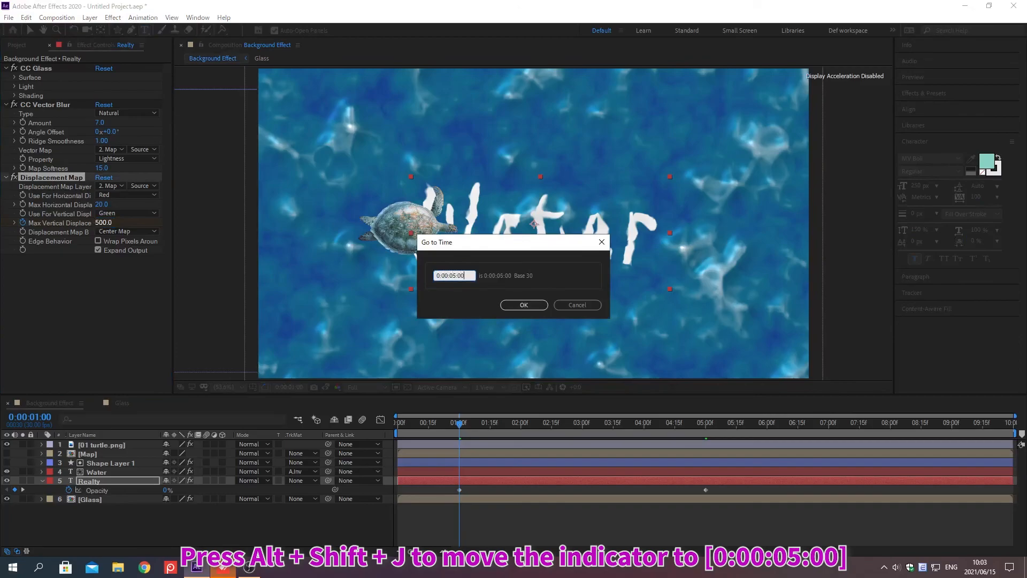
{"action": "type", "text": "05:00"}
{"action": "key", "text": "Return"}
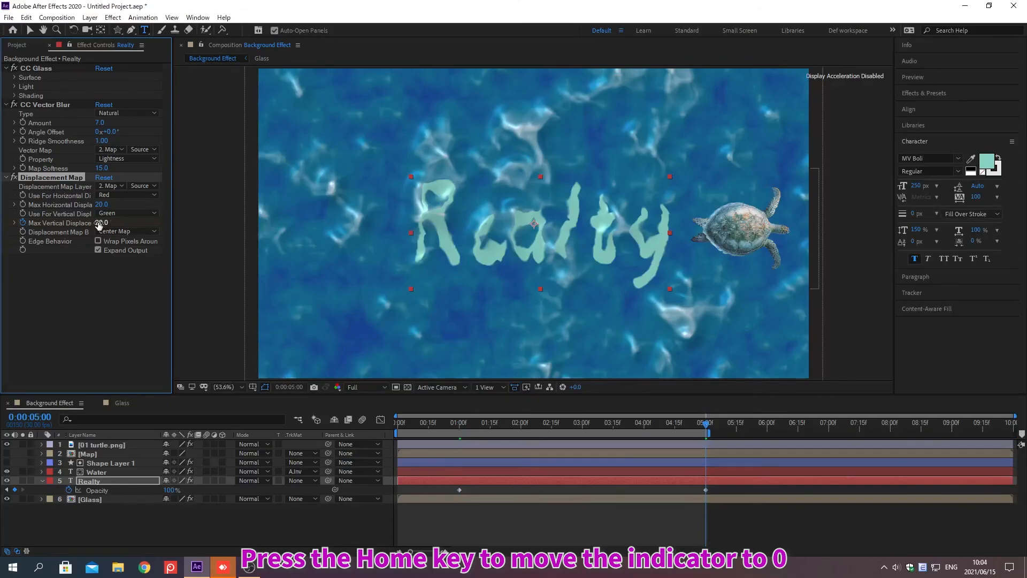
{"action": "key", "text": "Home"}
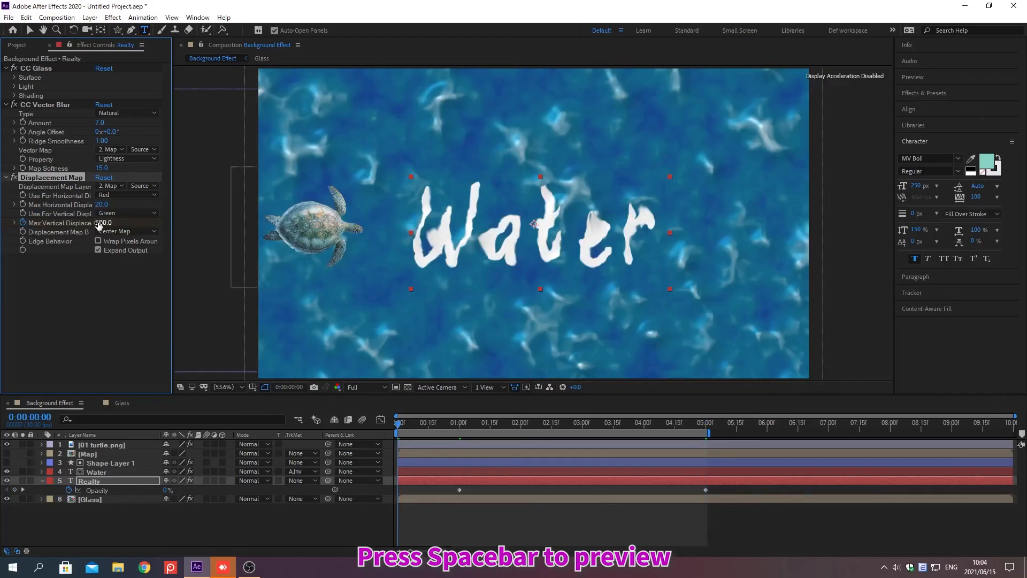
{"action": "key", "text": "space"}
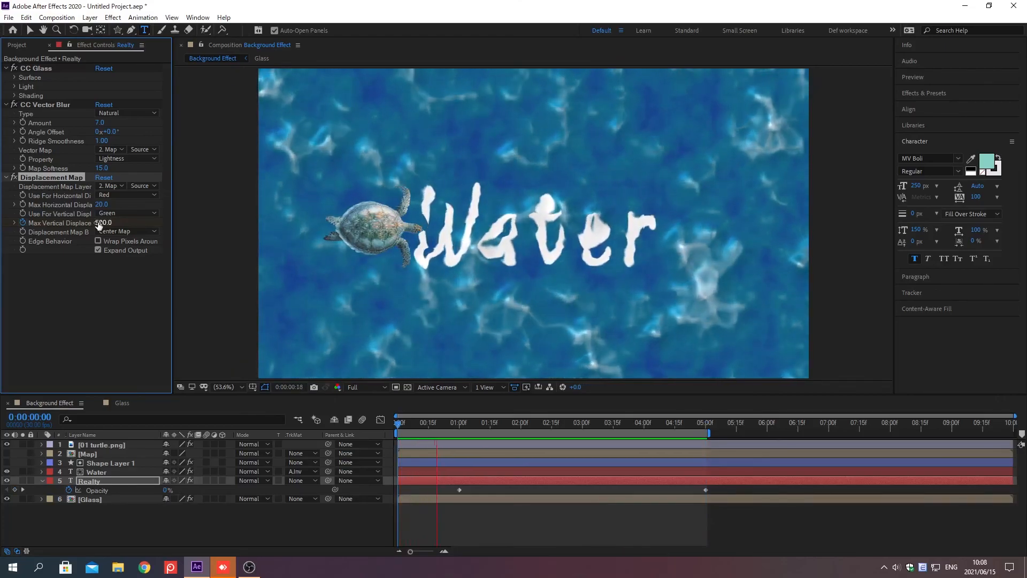